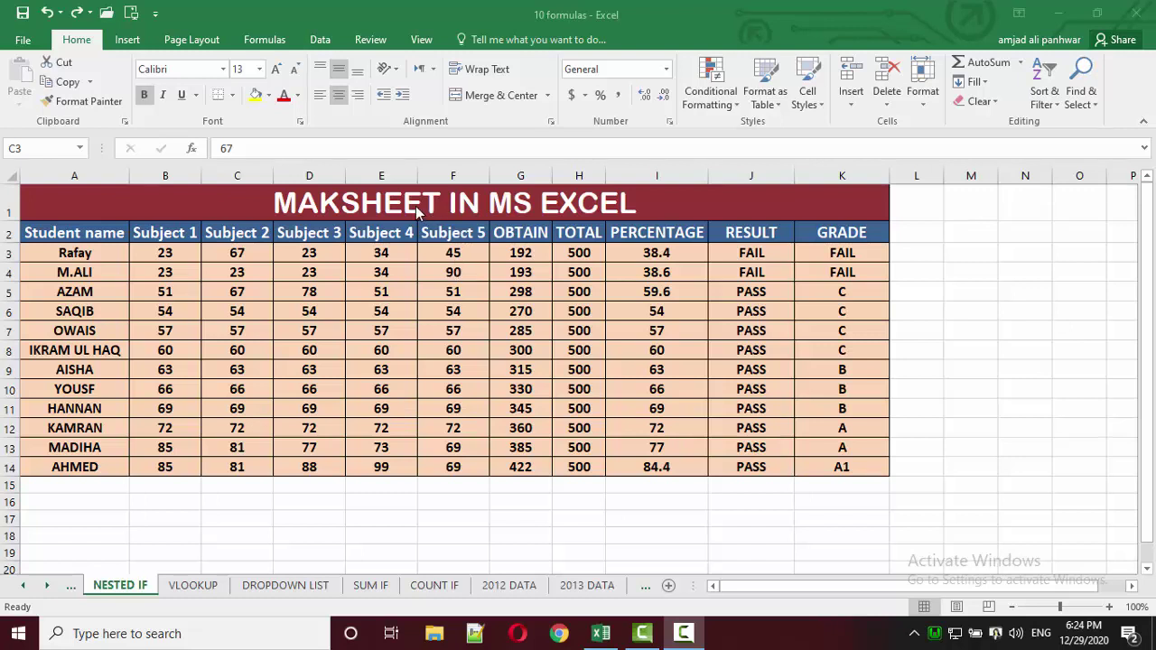
Step: Enter 'twenty three' as the first student's Subject 1 mark in B3, dropping OBTAIN to 169
{"action": "left_click", "coordinate": [165, 249]}
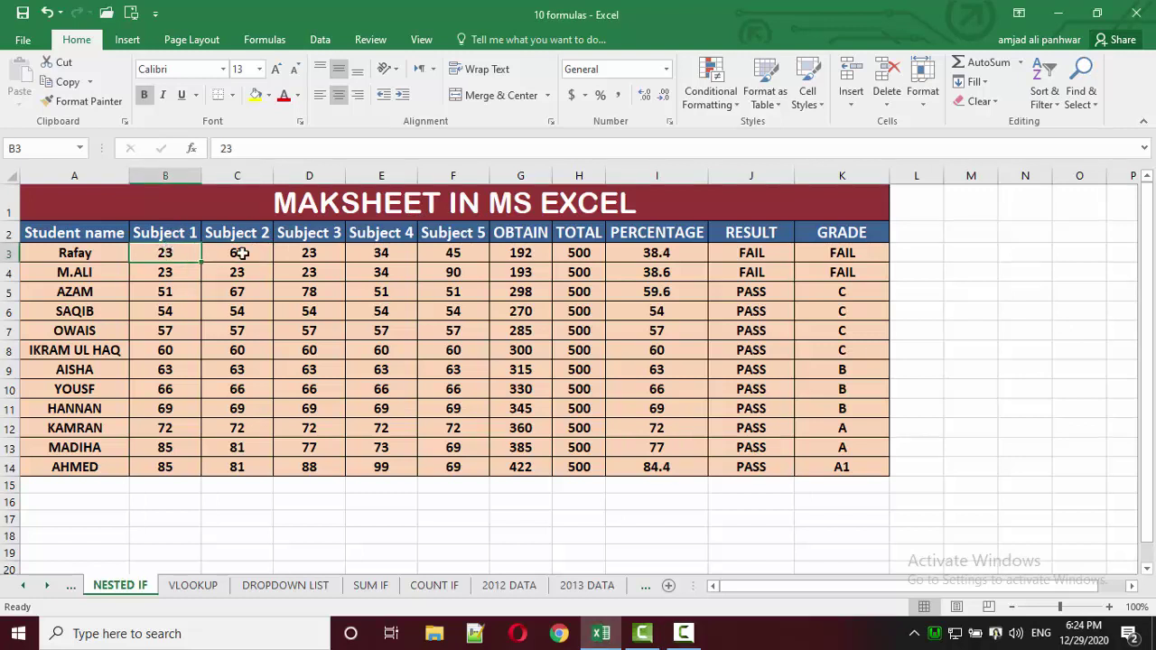
{"action": "left_click_drag", "start_coordinate": [241, 254], "coordinate": [470, 470]}
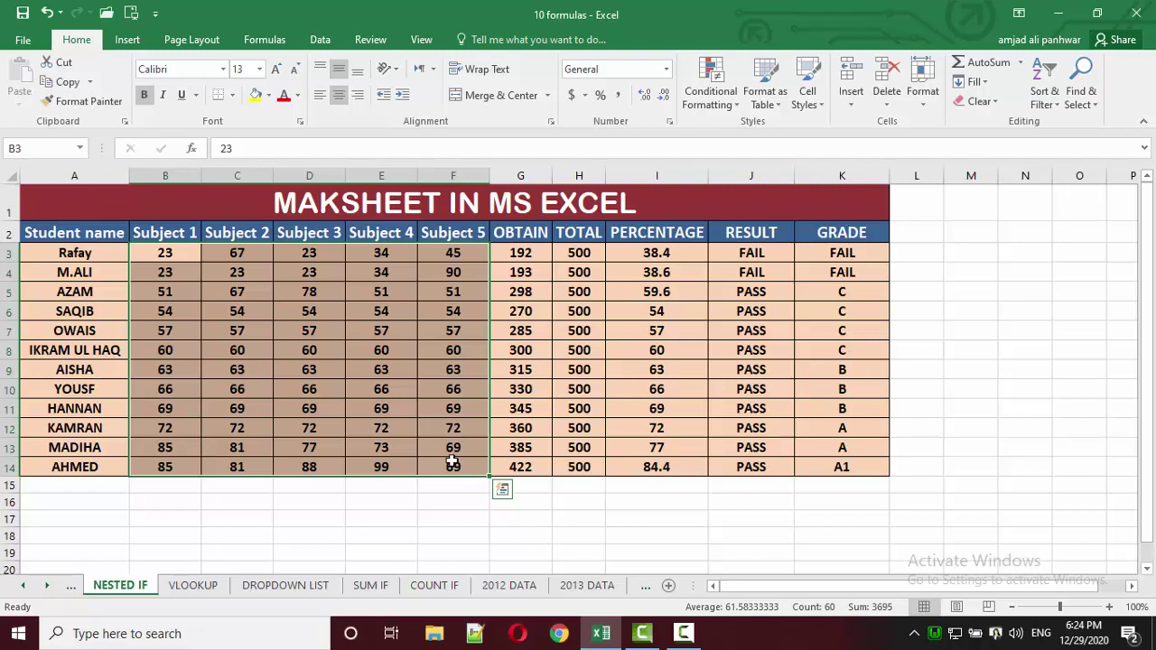
{"action": "left_click", "coordinate": [175, 255]}
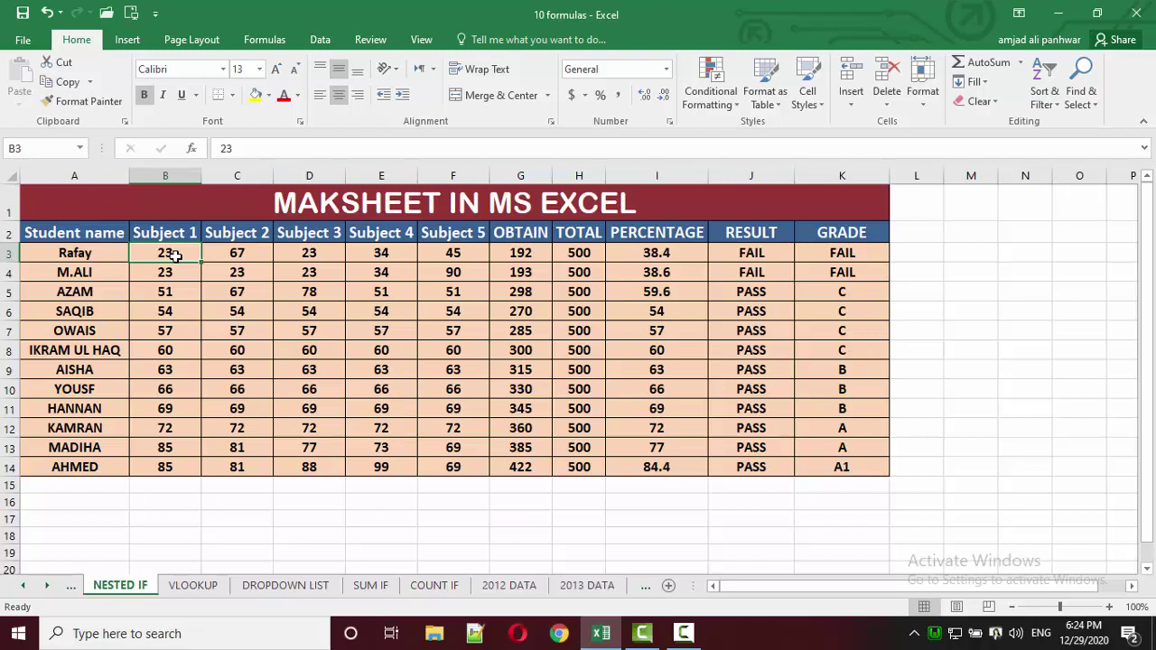
{"action": "type", "text": "twen"}
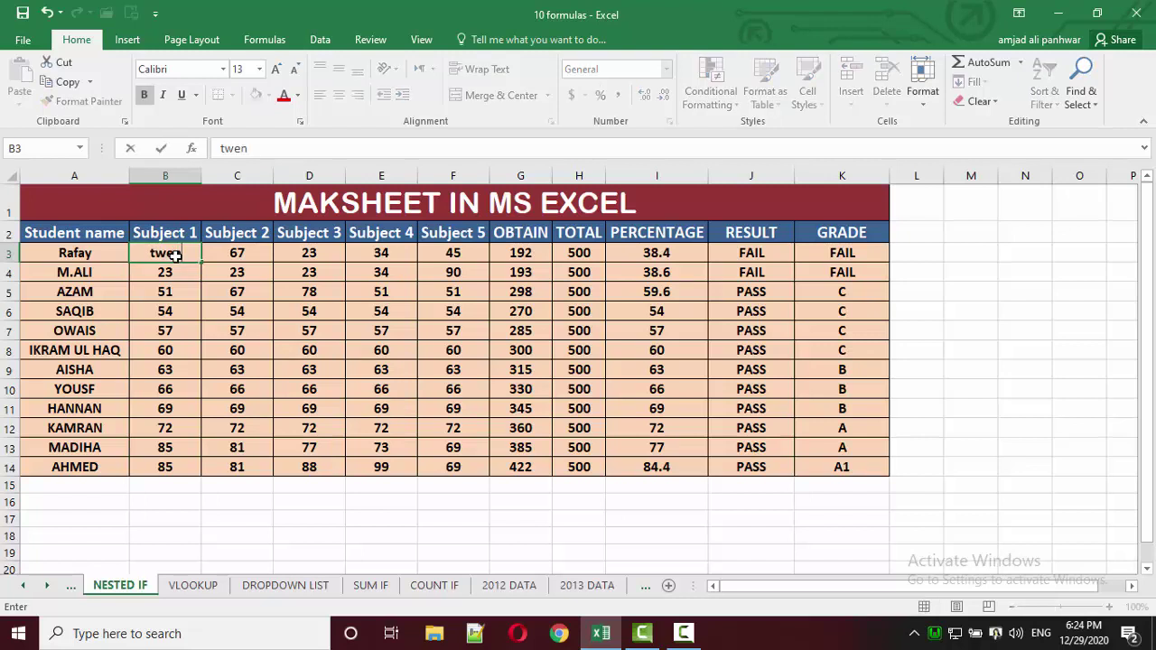
{"action": "type", "text": "ty three"}
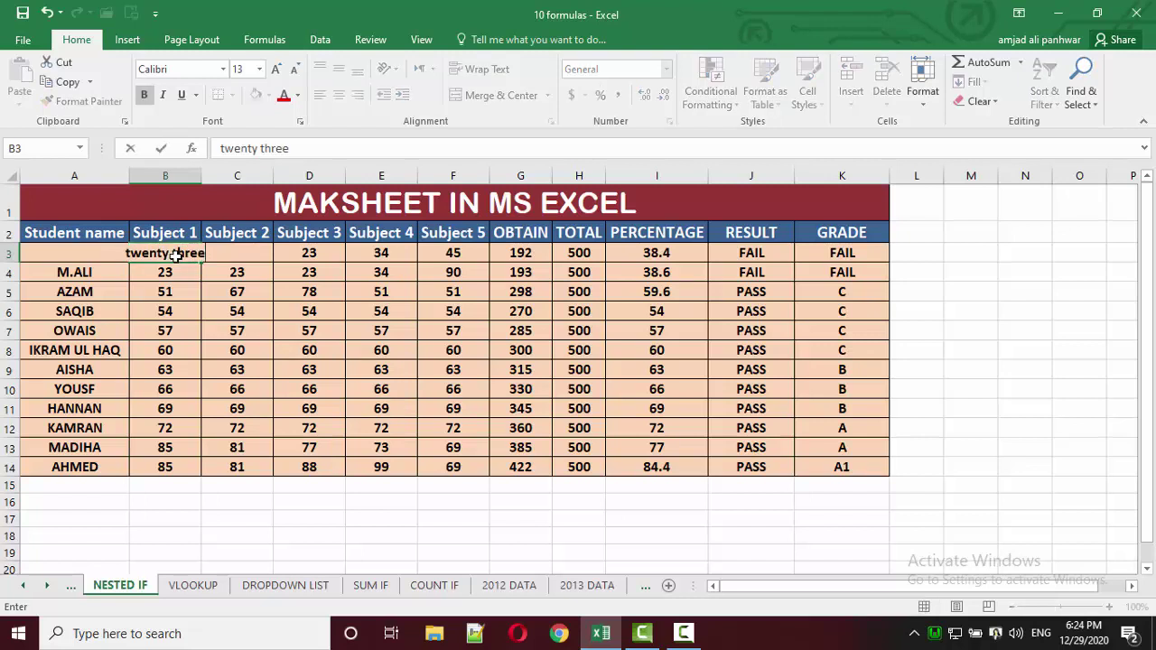
{"action": "key", "text": "Return"}
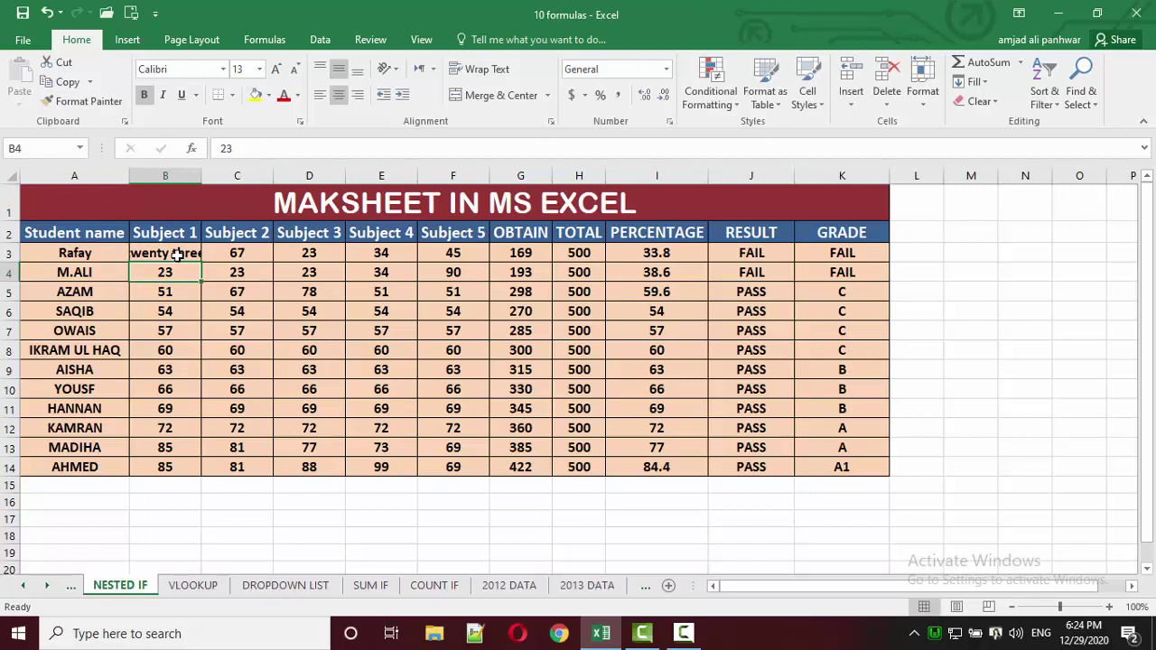
{"action": "left_click", "coordinate": [176, 254]}
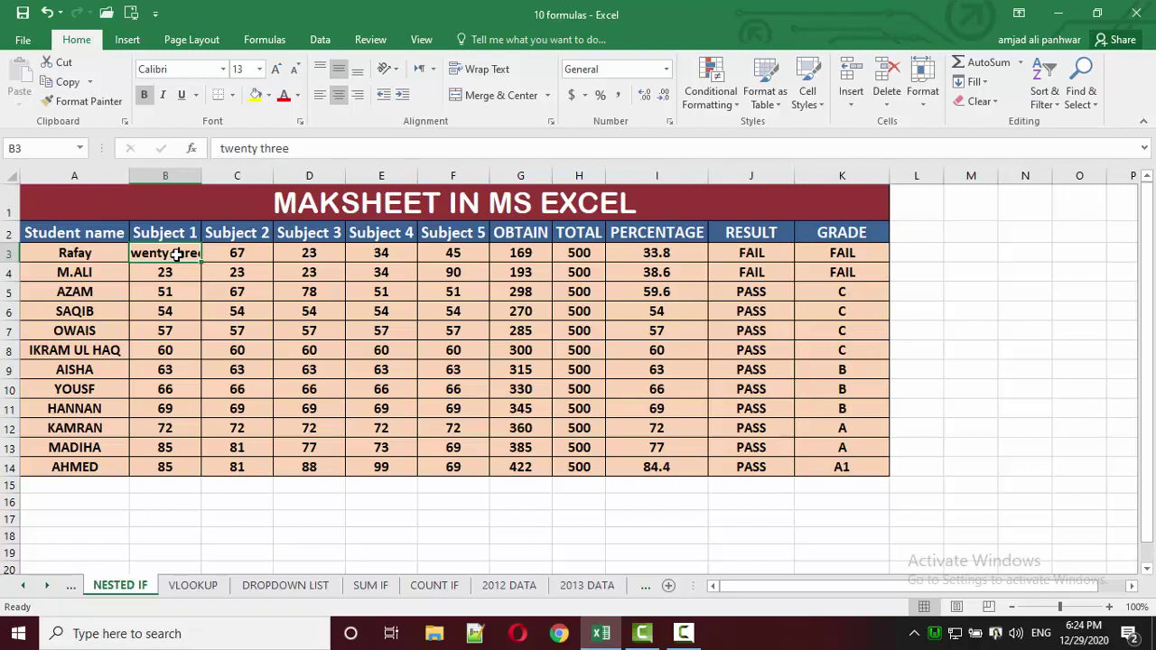
Step: Undo to restore the 23 mark, then clear all names and marks in A3:F14
{"action": "key", "text": "ctrl+z"}
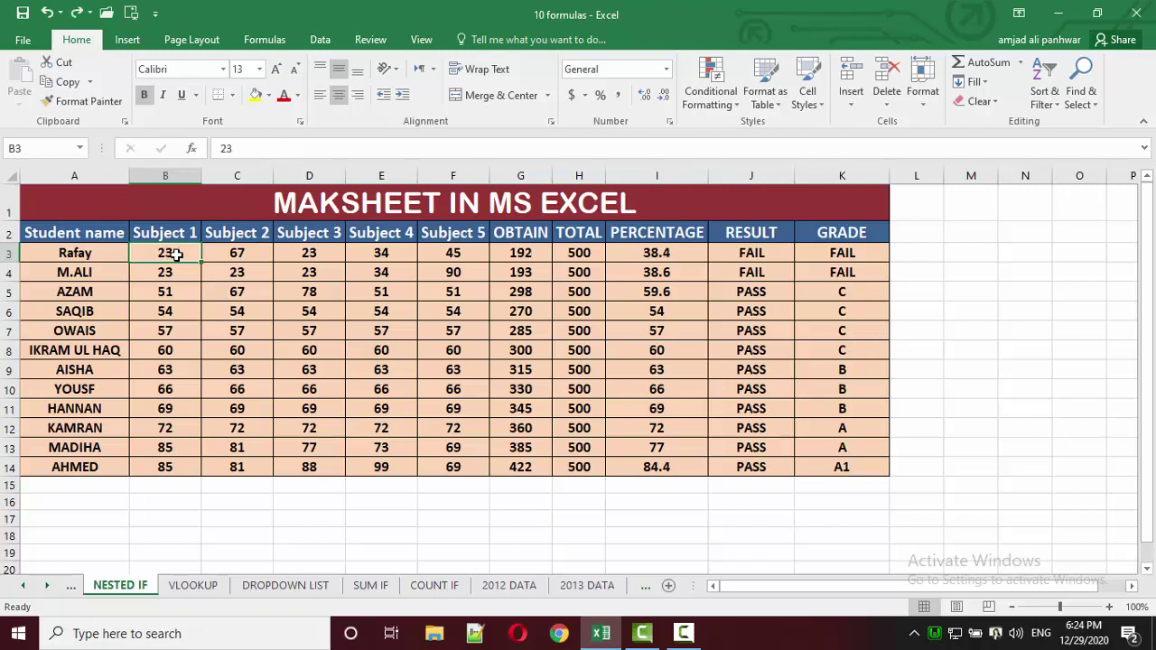
{"action": "key", "text": "shift+Right"}
{"action": "key", "text": "shift+Right"}
{"action": "key", "text": "shift+Right"}
{"action": "key", "text": "shift+Right"}
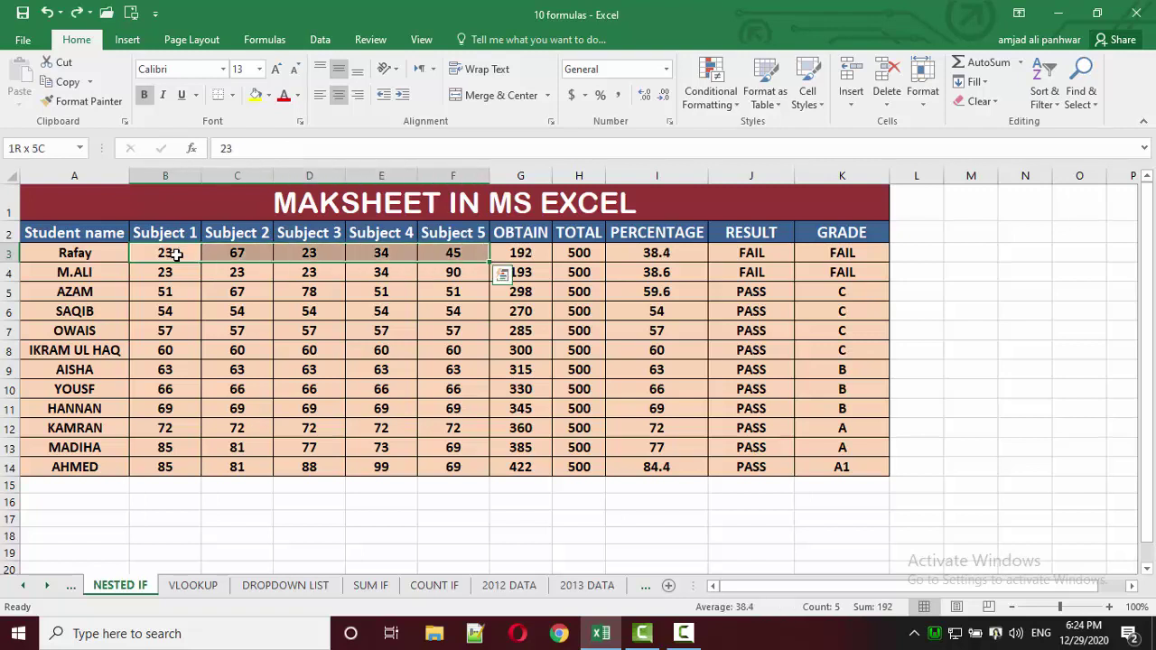
{"action": "key", "text": "shift+Down"}
{"action": "key", "text": "shift+Down"}
{"action": "key", "text": "shift+Down"}
{"action": "key", "text": "shift+Down"}
{"action": "key", "text": "shift+Down"}
{"action": "key", "text": "shift+Down"}
{"action": "key", "text": "shift+Down"}
{"action": "key", "text": "shift+Down"}
{"action": "key", "text": "shift+Down"}
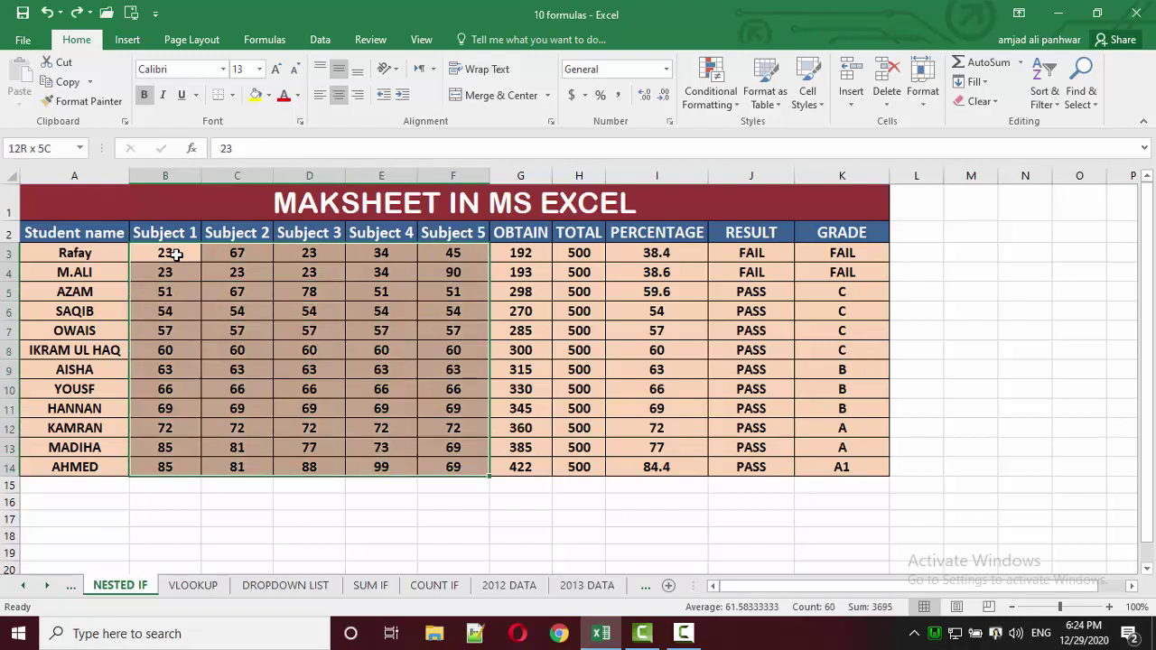
{"action": "key", "text": "Left"}
{"action": "key", "text": "shift+Down"}
{"action": "key", "text": "shift+Down"}
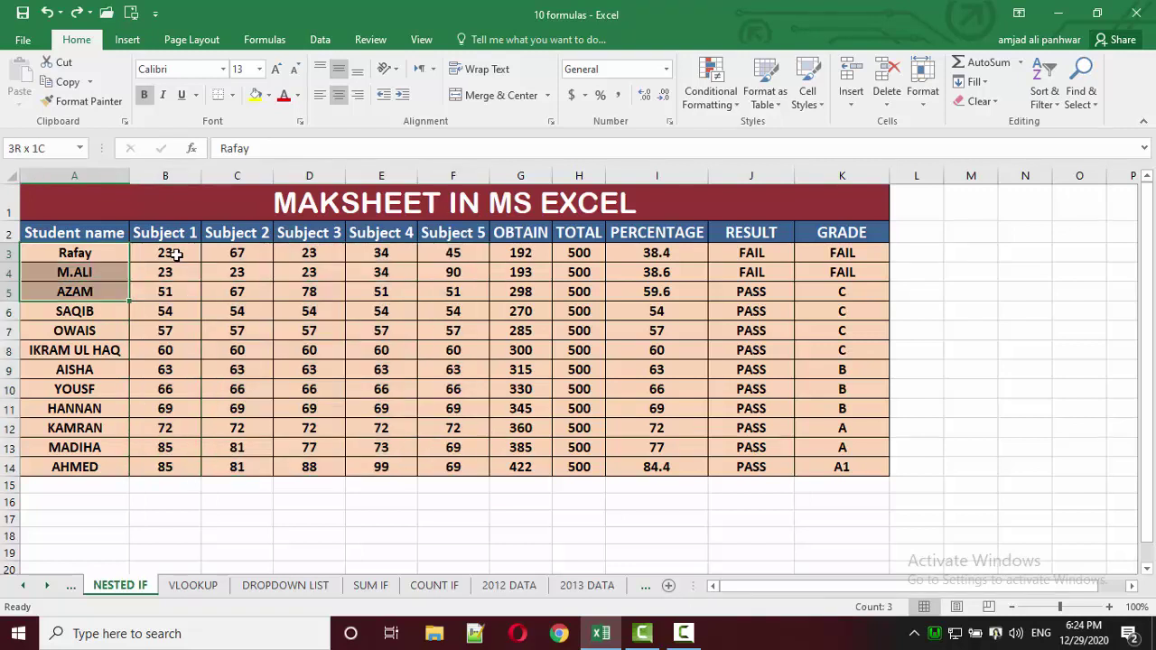
{"action": "key", "text": "shift+Right"}
{"action": "key", "text": "shift+Right"}
{"action": "key", "text": "shift+Right"}
{"action": "key", "text": "shift+Right"}
{"action": "key", "text": "shift+Right"}
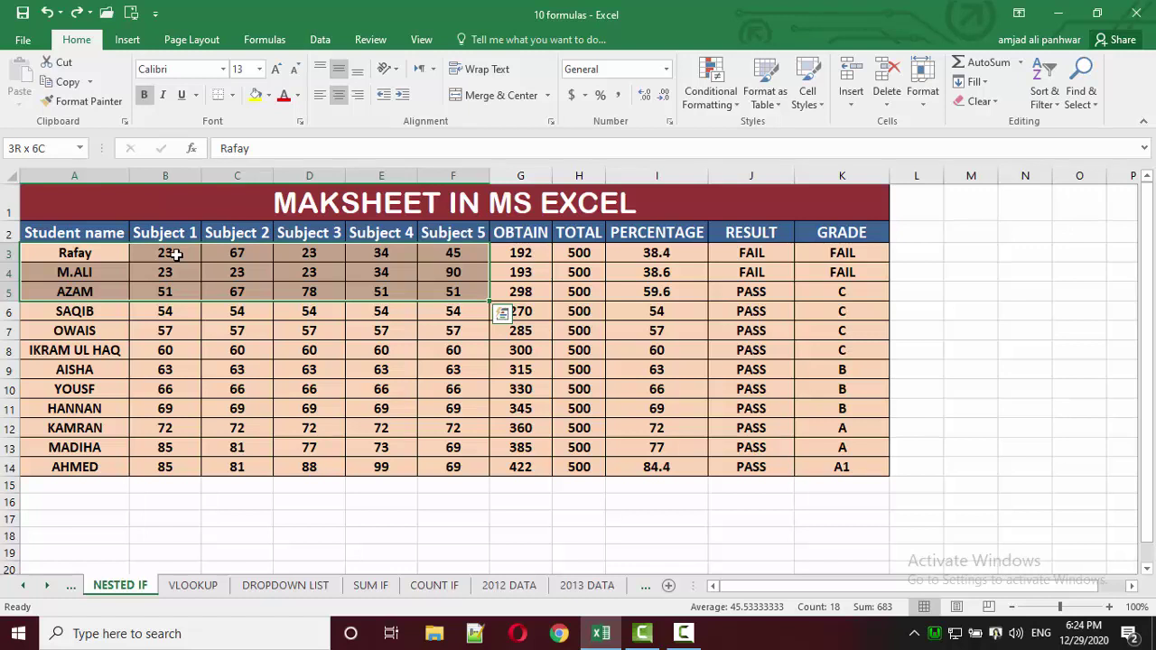
{"action": "key", "text": "shift+Down"}
{"action": "key", "text": "shift+Down"}
{"action": "key", "text": "shift+Down"}
{"action": "key", "text": "shift+Down"}
{"action": "key", "text": "shift+Down"}
{"action": "key", "text": "shift+Down"}
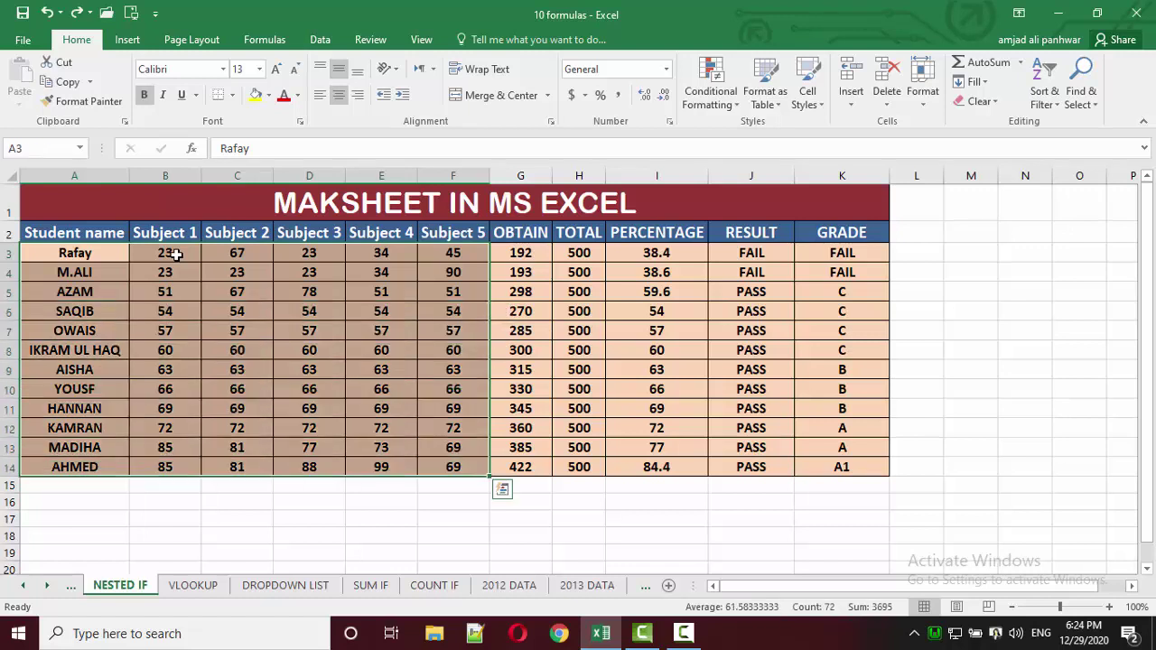
{"action": "key", "text": "Delete"}
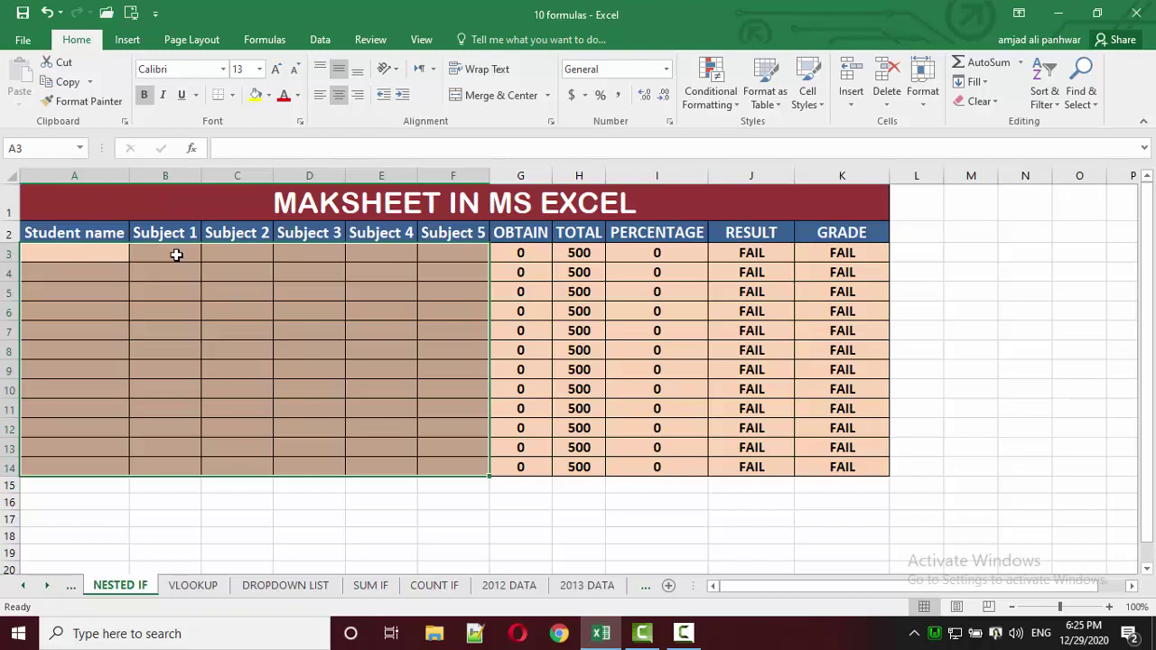
{"action": "left_click", "coordinate": [59, 258]}
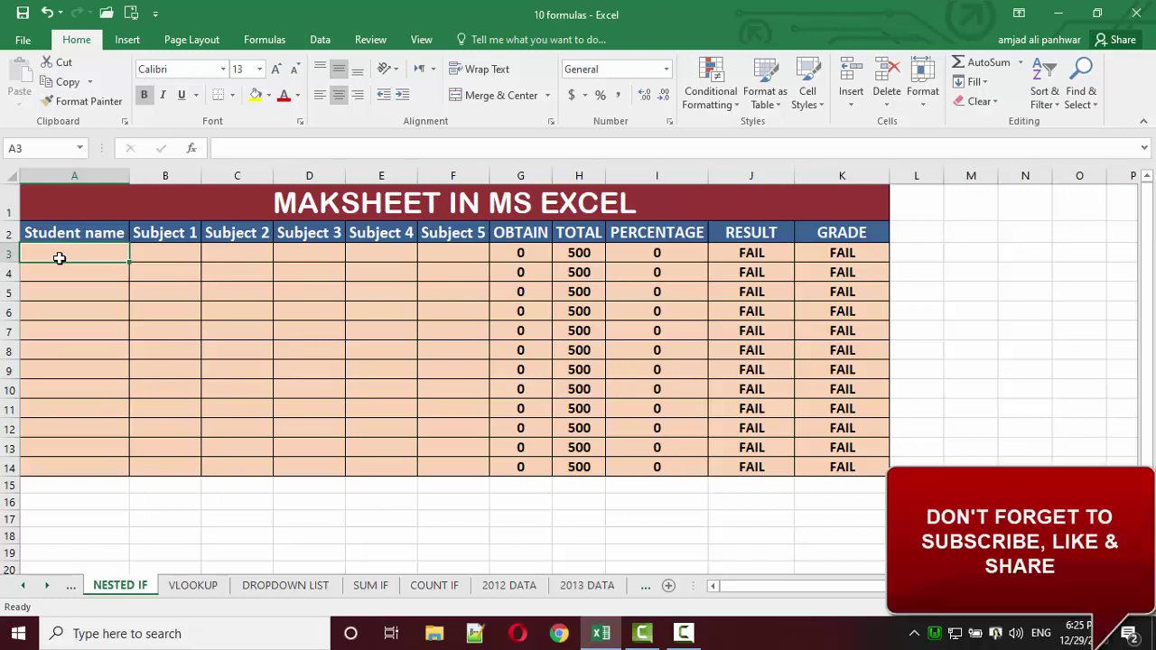
{"action": "type", "text": "ali 123"}
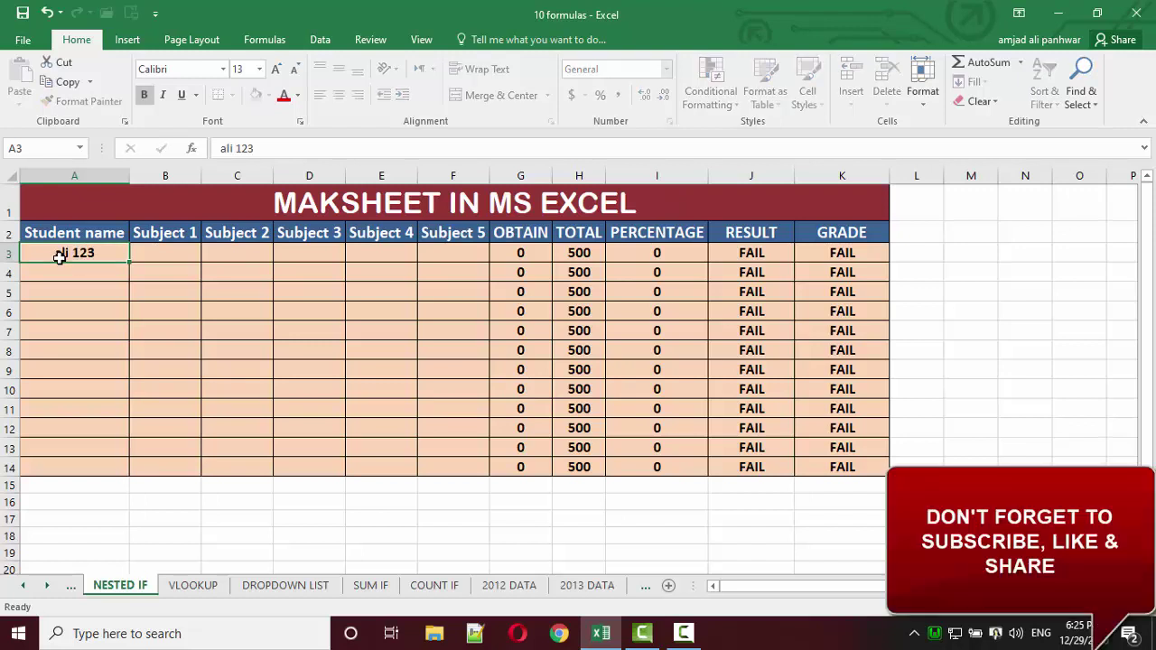
{"action": "key", "text": "Return"}
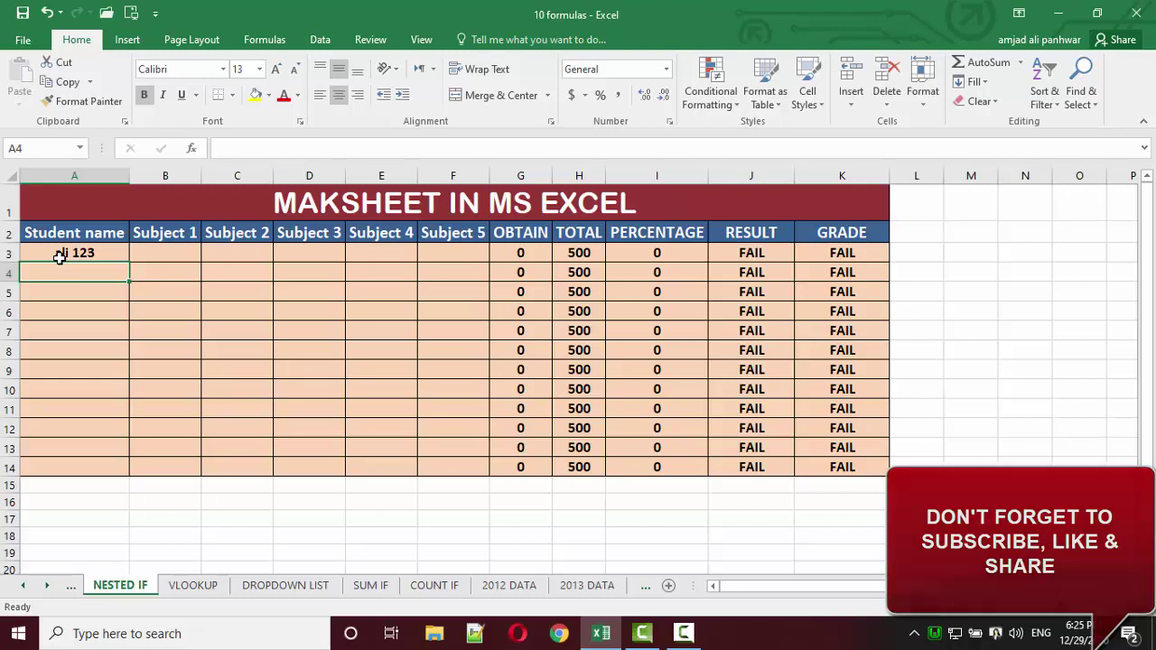
{"action": "left_click", "coordinate": [58, 257]}
{"action": "key", "text": "Delete"}
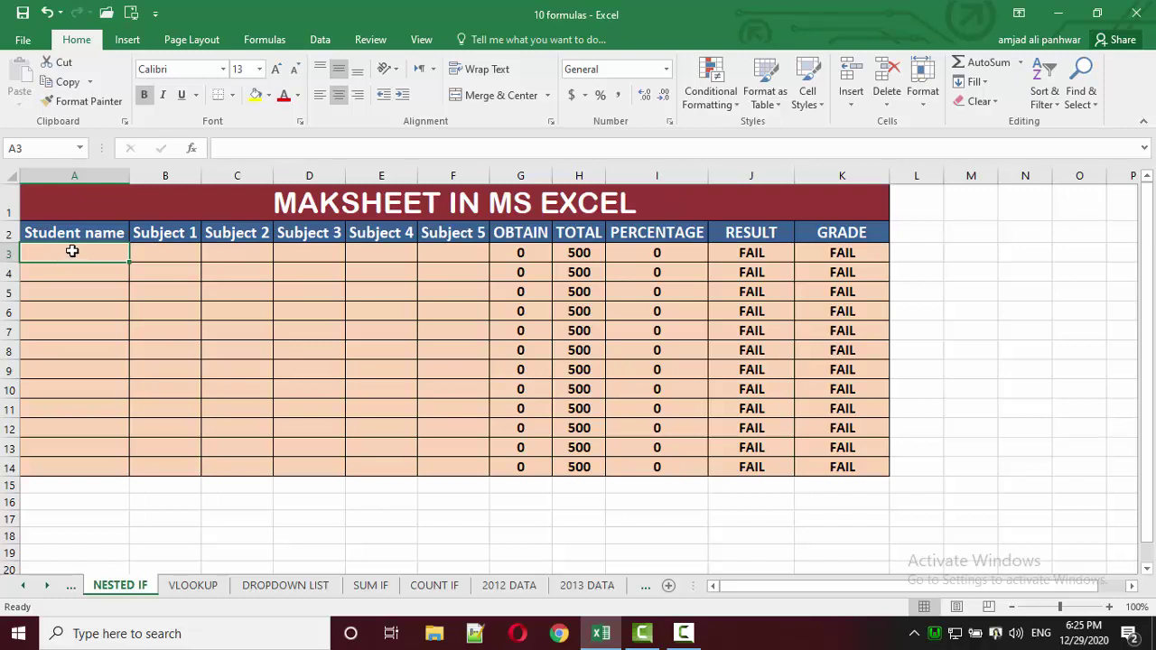
{"action": "left_click_drag", "start_coordinate": [72, 251], "coordinate": [81, 464]}
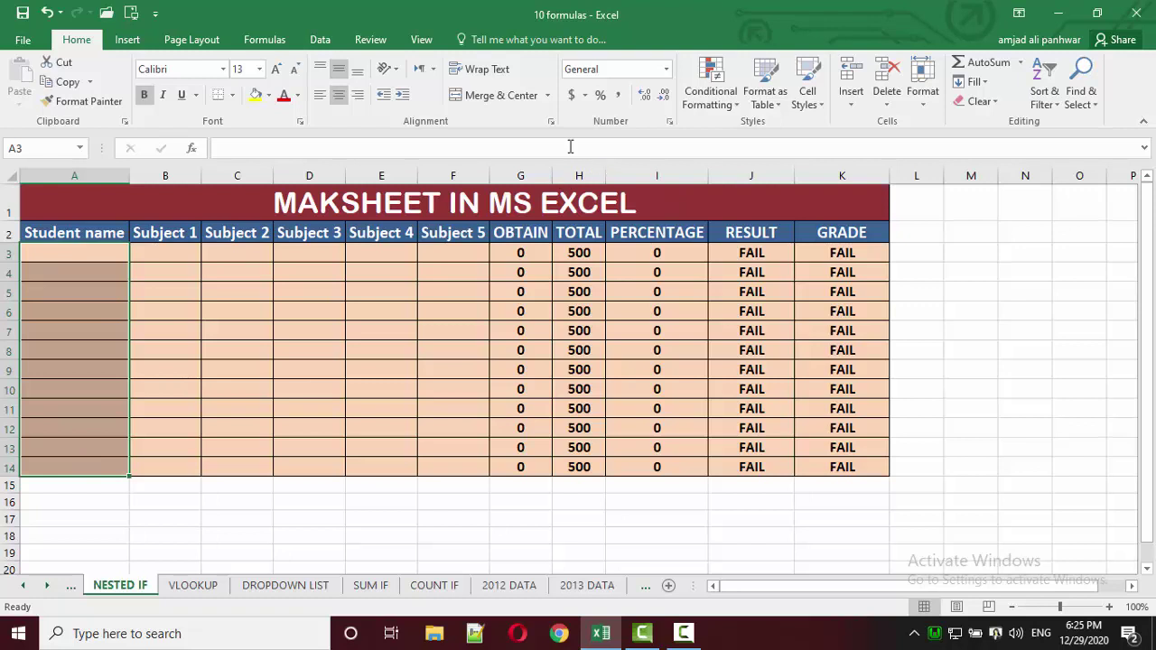
Step: Set the name cells' validation to allow Text length with the between comparison
{"action": "left_click", "coordinate": [321, 40]}
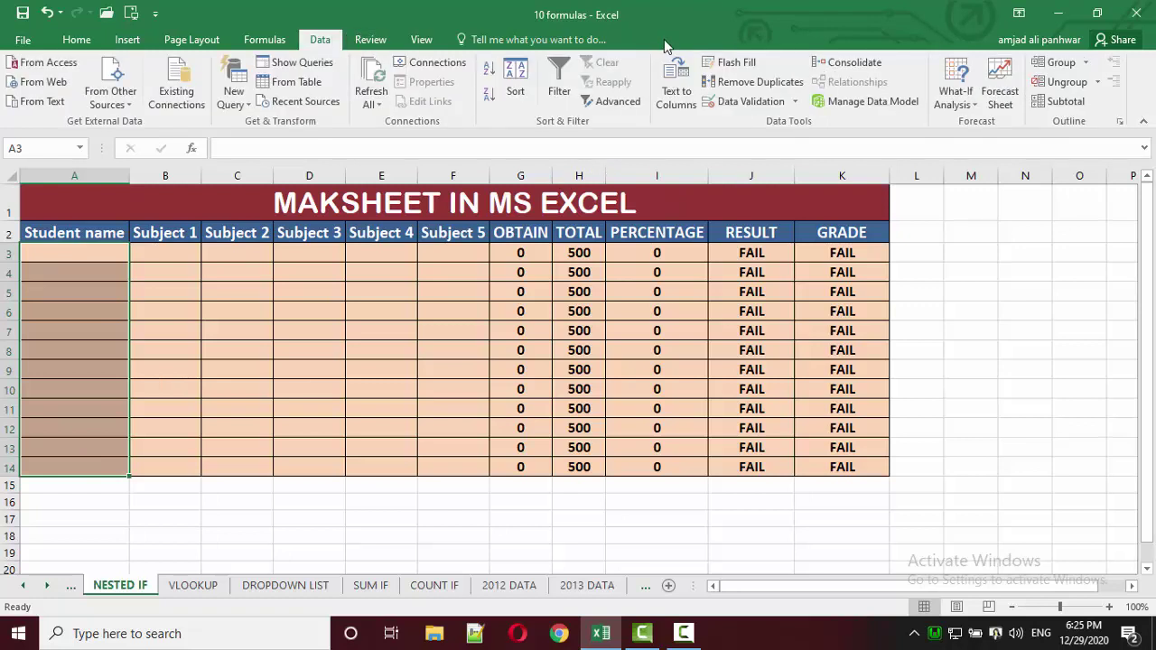
{"action": "left_click", "coordinate": [795, 103]}
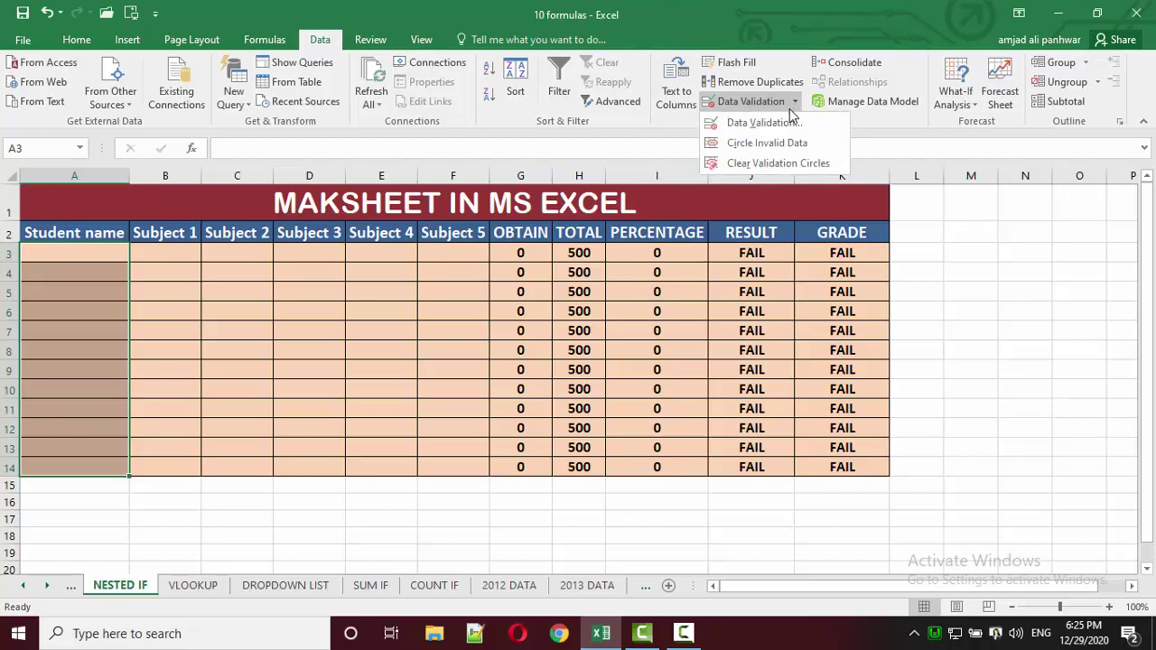
{"action": "left_click", "coordinate": [782, 123]}
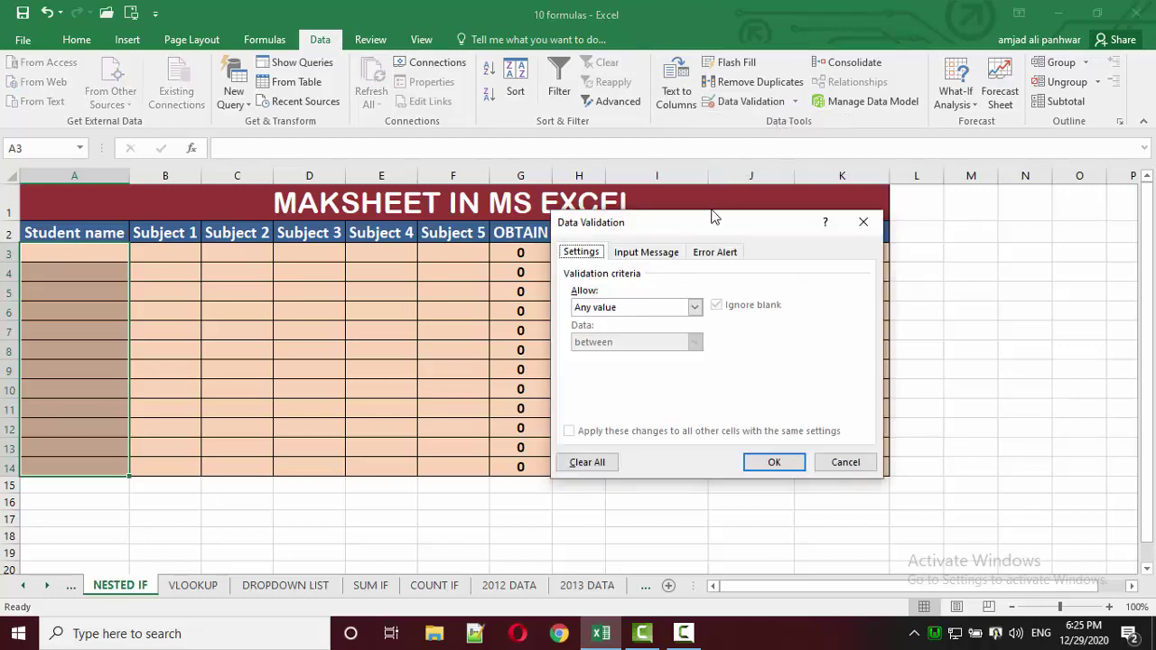
{"action": "left_click_drag", "start_coordinate": [714, 216], "coordinate": [519, 172]}
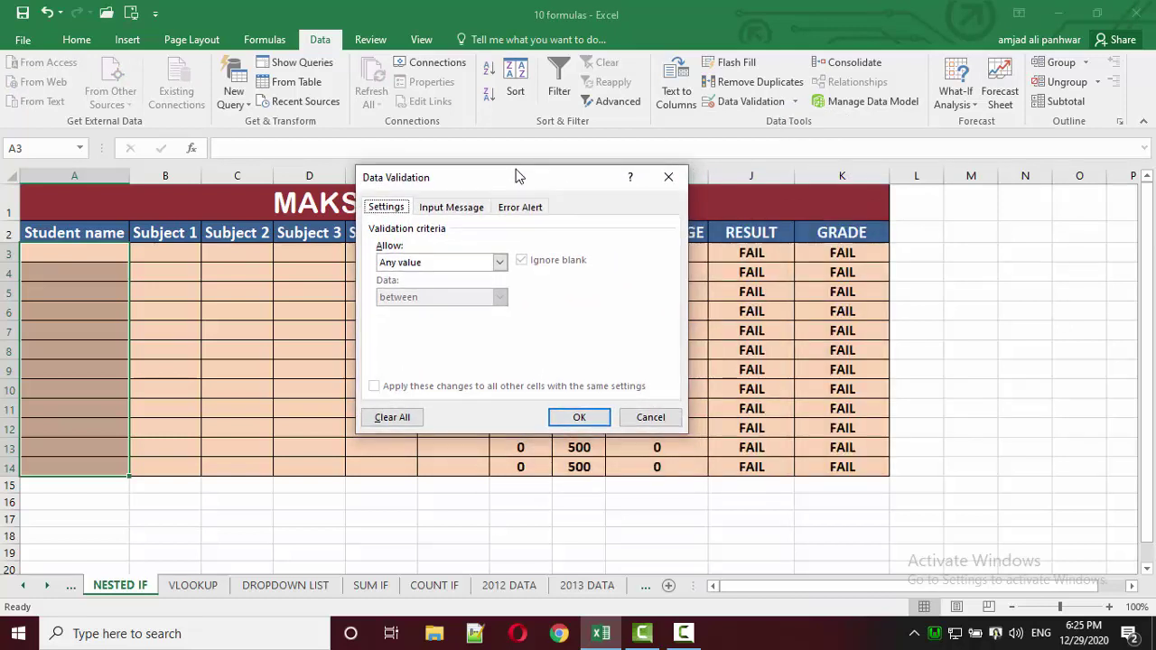
{"action": "left_click", "coordinate": [436, 262]}
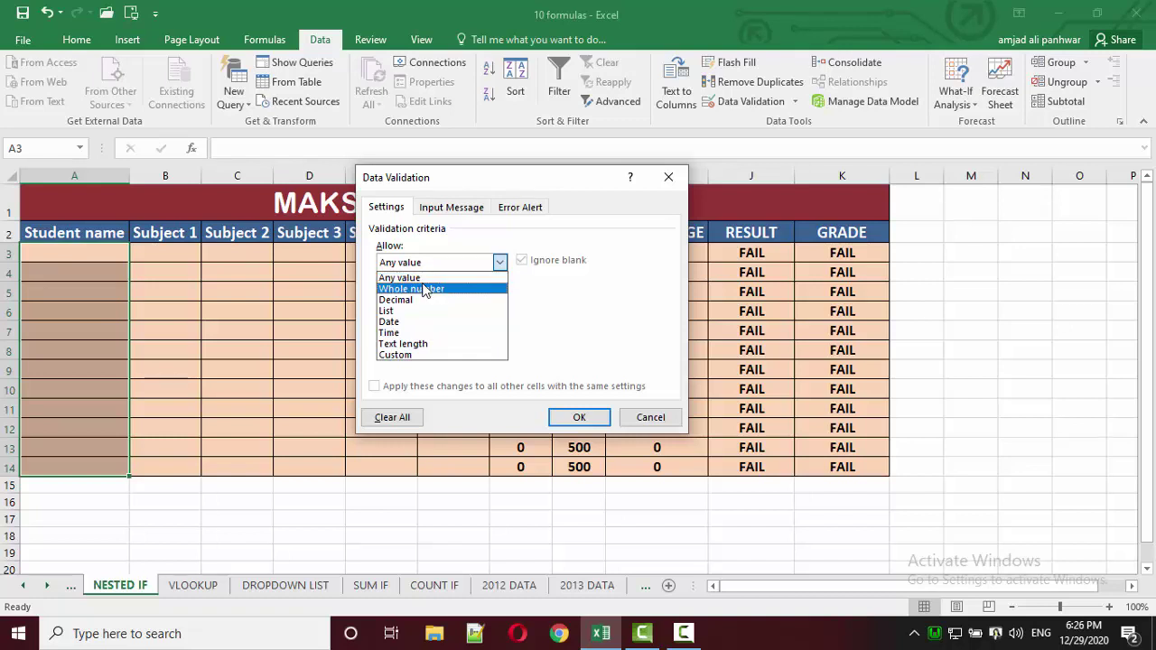
{"action": "left_click", "coordinate": [416, 347]}
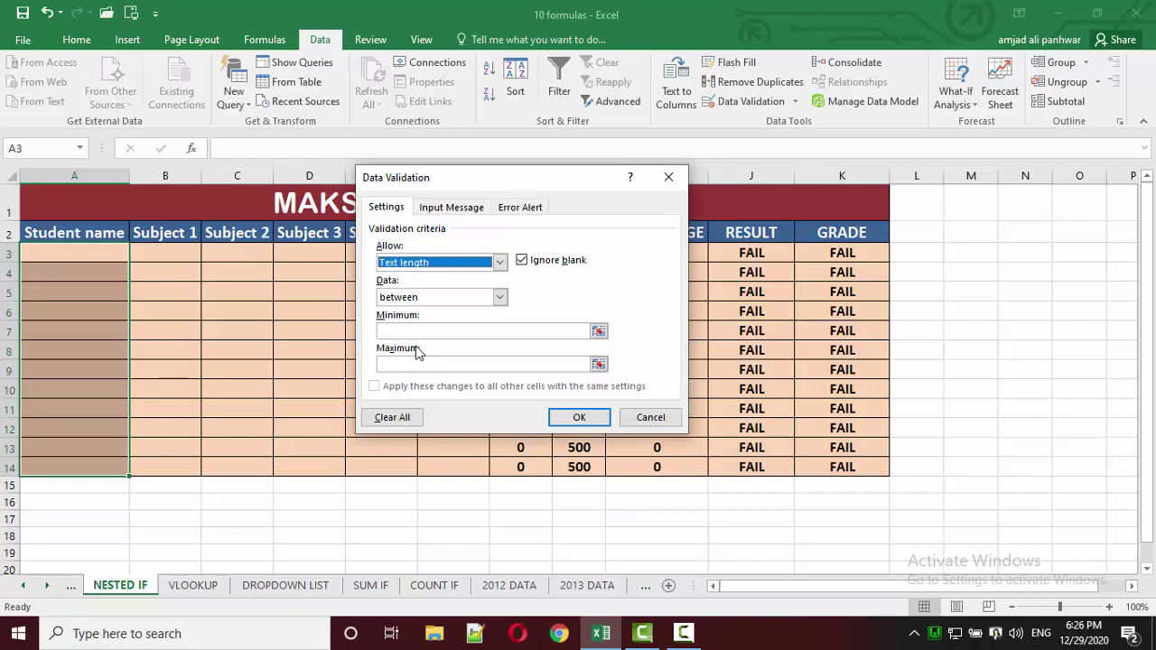
{"action": "left_click", "coordinate": [454, 298]}
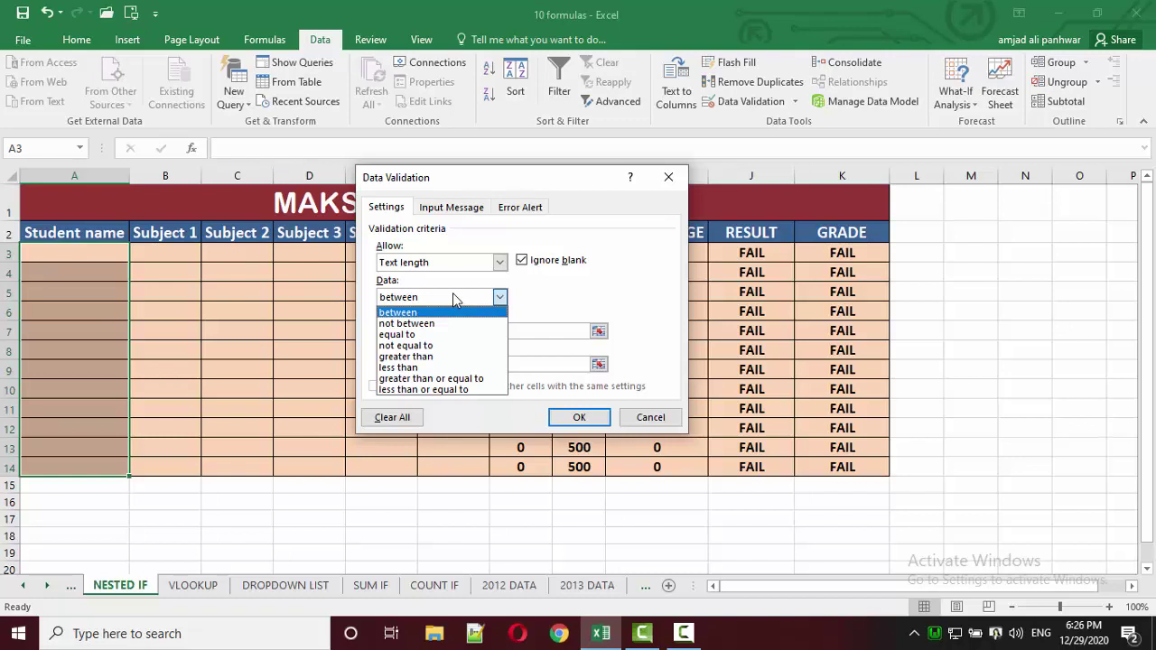
{"action": "left_click", "coordinate": [553, 275]}
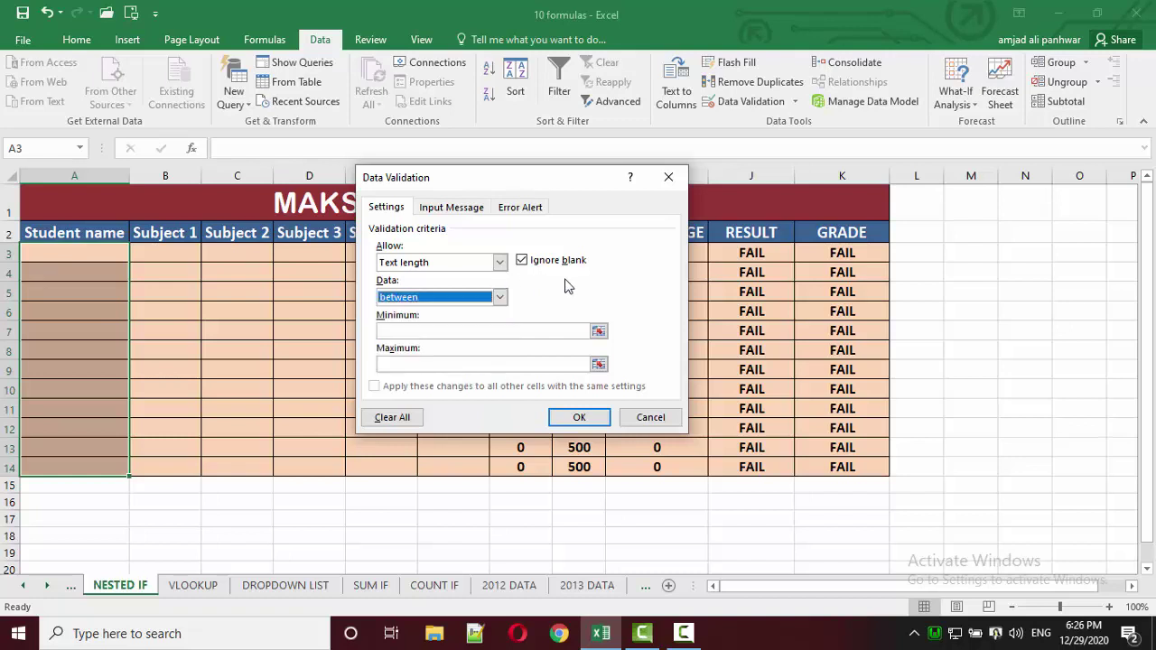
Step: Enter minimum length 3 and maximum length 7, then apply the rule
{"action": "left_click", "coordinate": [457, 330]}
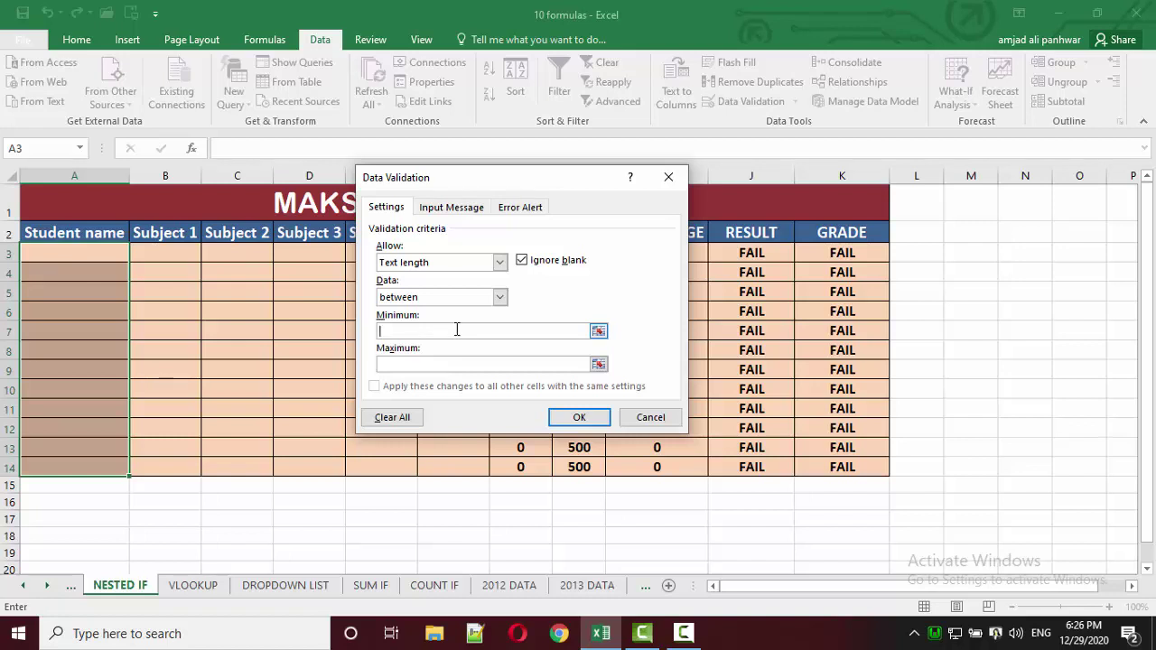
{"action": "type", "text": "3"}
{"action": "left_click", "coordinate": [471, 364]}
{"action": "type", "text": "7"}
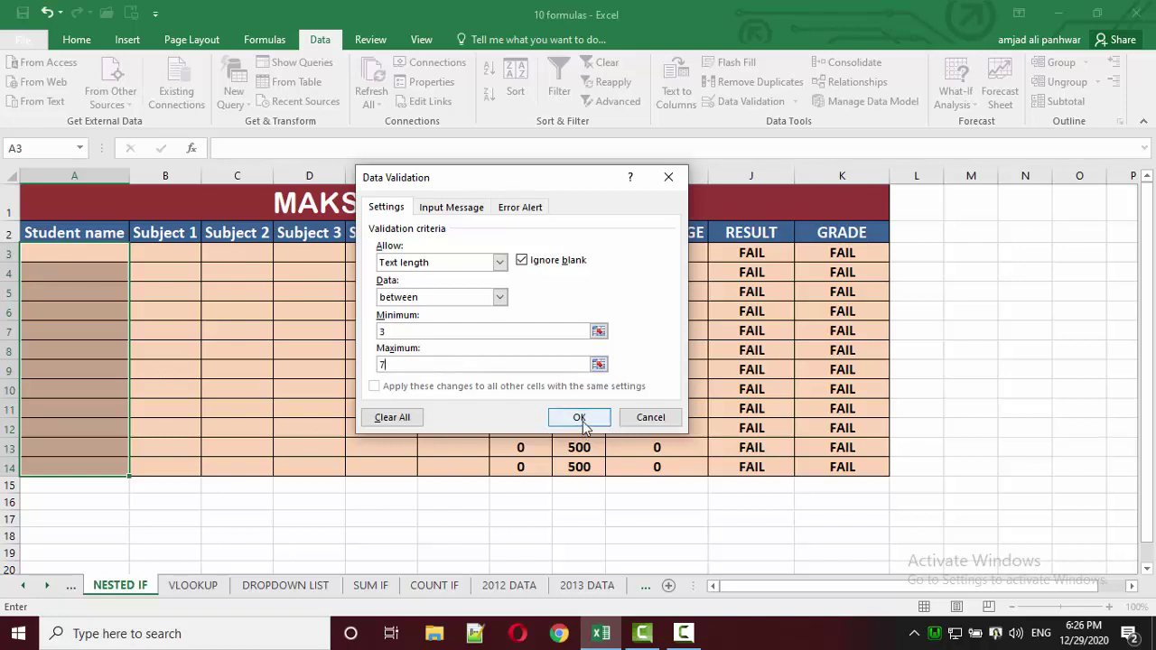
{"action": "left_click", "coordinate": [579, 418]}
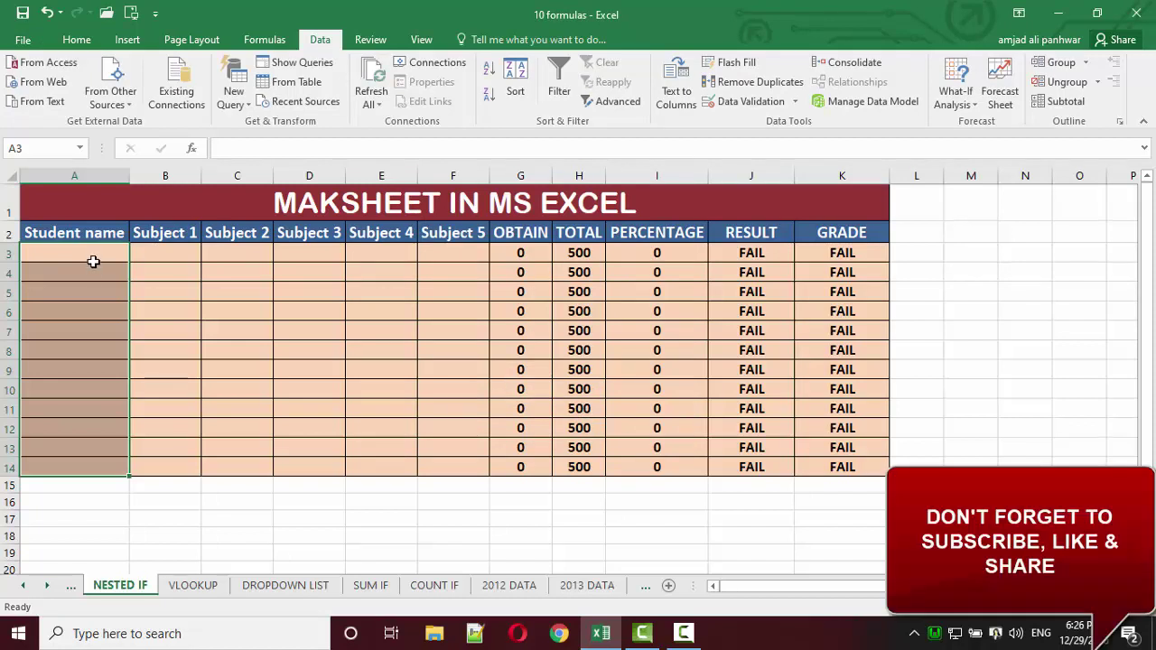
Step: Enter the one-letter name 'a' in A3 and dismiss the validation error
{"action": "left_click", "coordinate": [93, 252]}
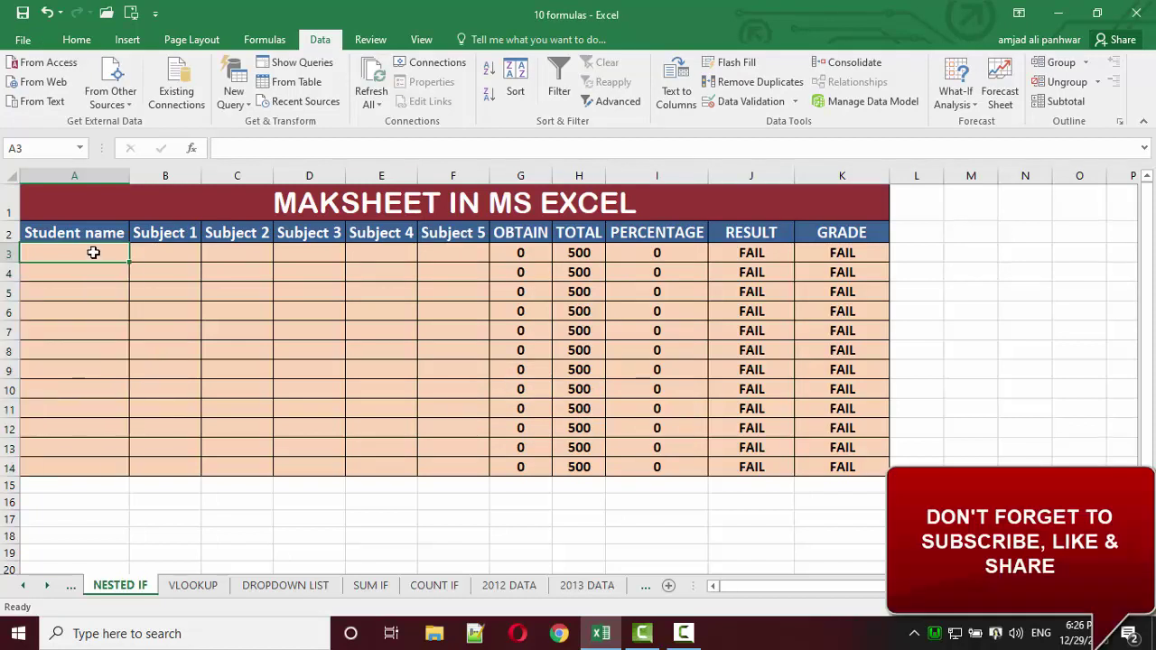
{"action": "type", "text": "a"}
{"action": "key", "text": "Return"}
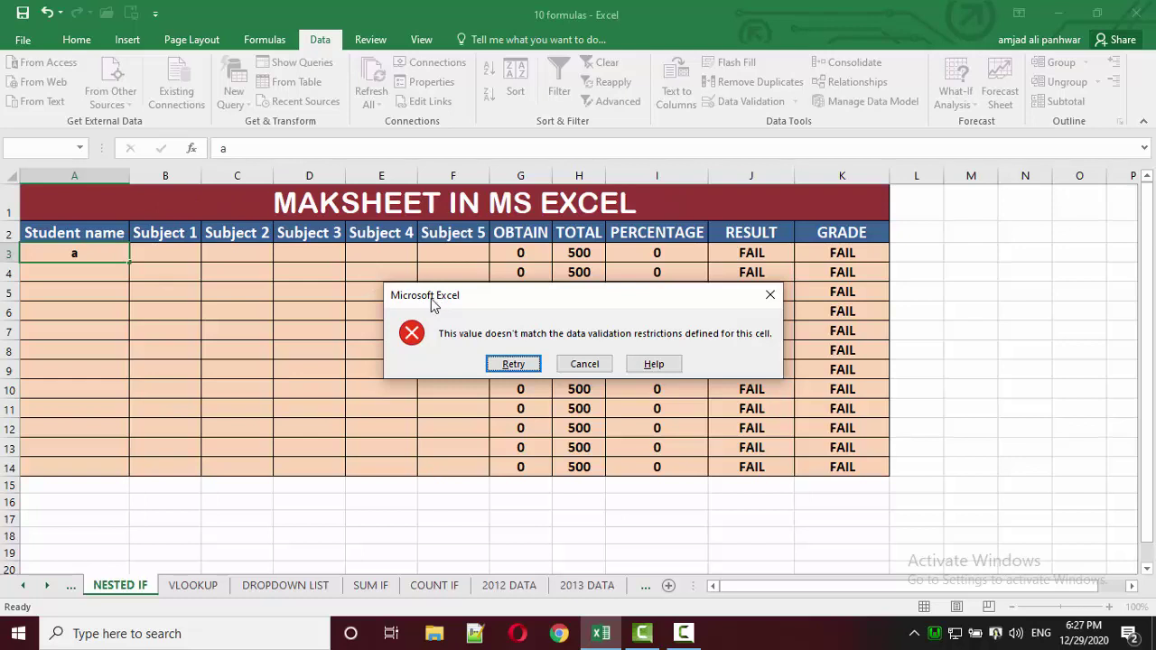
{"action": "left_click", "coordinate": [770, 295]}
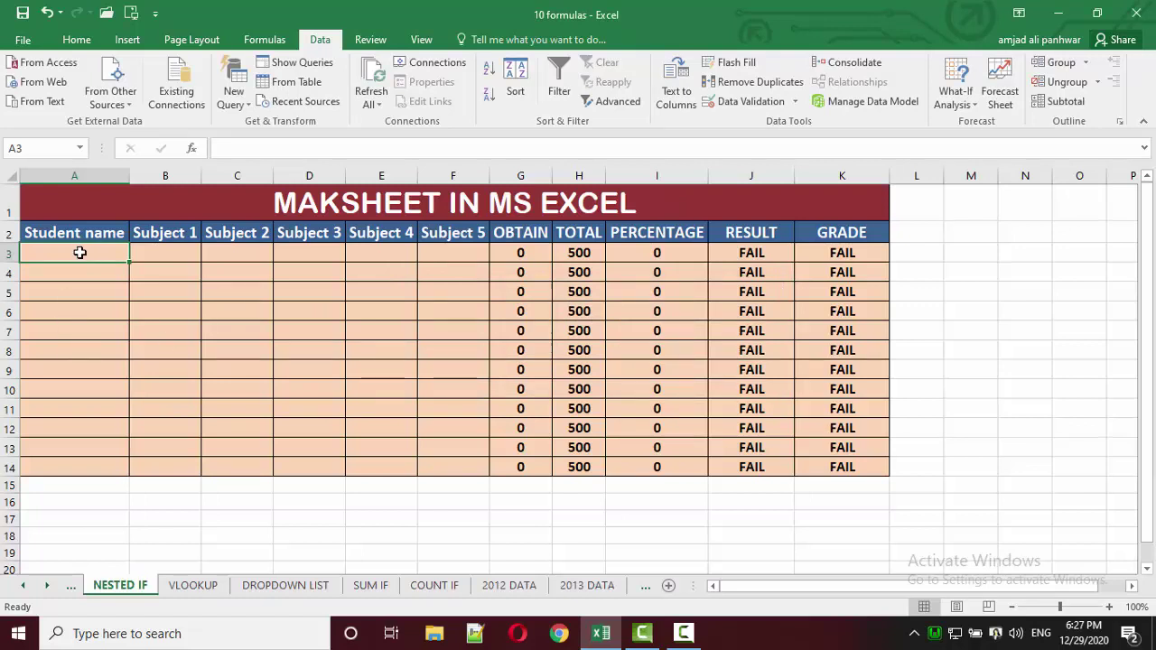
Step: Enter a valid three-letter student name in A3, which is accepted
{"action": "left_click_drag", "start_coordinate": [81, 320], "coordinate": [83, 474]}
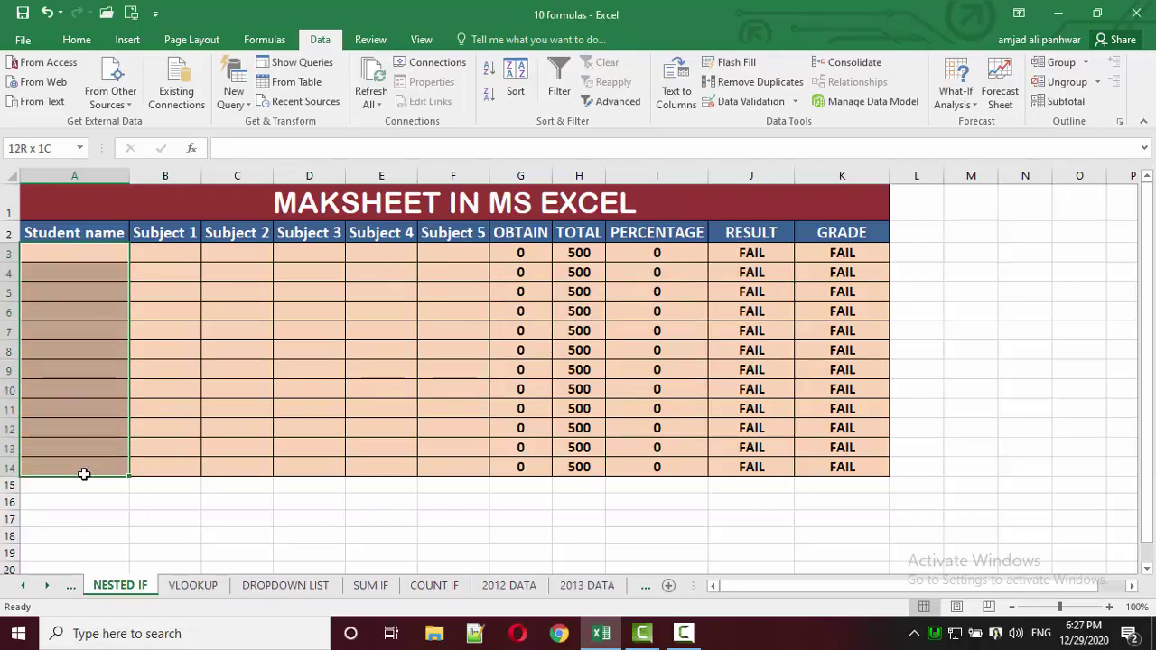
{"action": "left_click", "coordinate": [82, 256]}
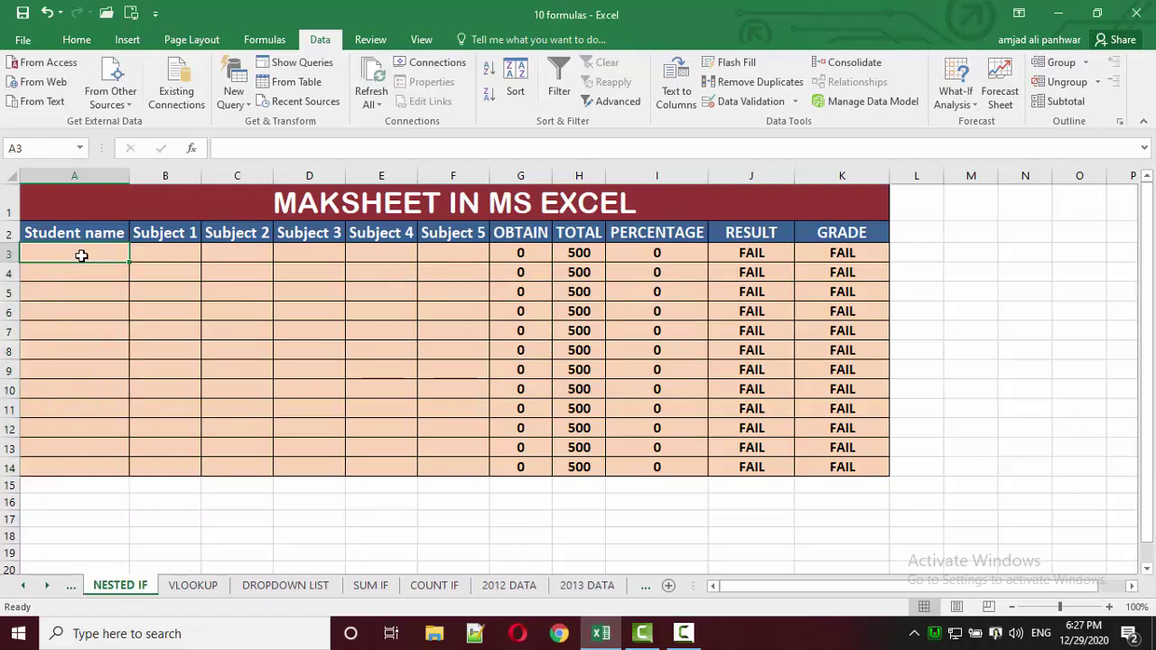
{"action": "type", "text": "ali"}
{"action": "key", "text": "Tab"}
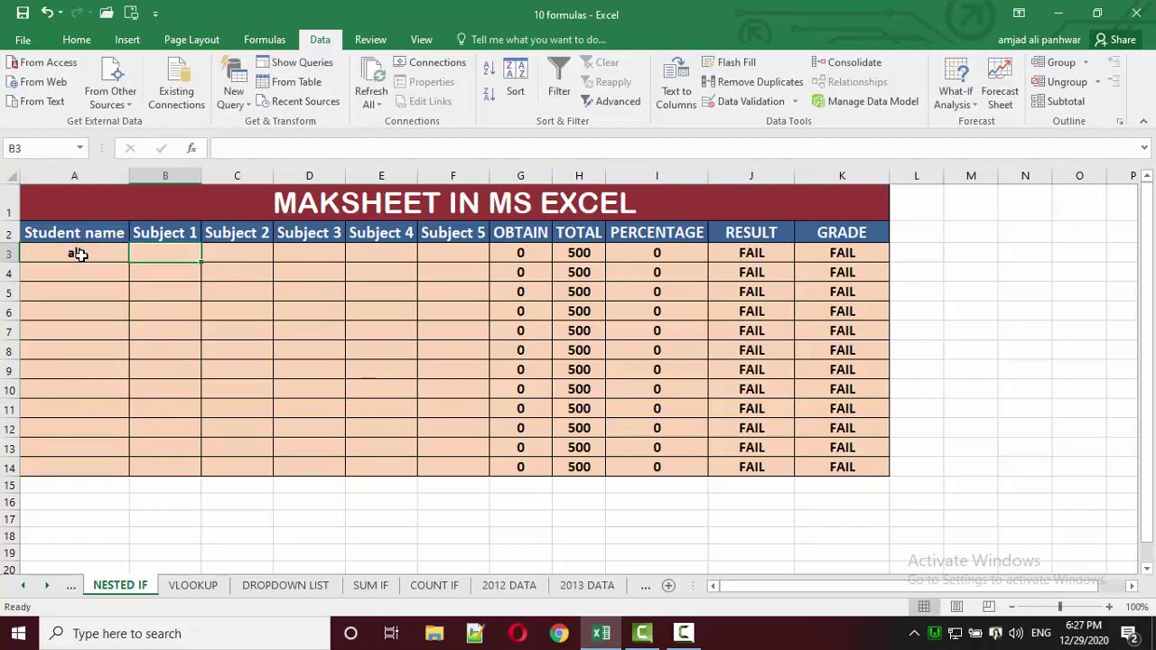
{"action": "left_click", "coordinate": [78, 254]}
{"action": "type", "text": "ali"}
{"action": "key", "text": "Return"}
Step: Enter a five-letter name in A4, then cancel a rejected nine-character name in A5
{"action": "type", "text": "ah"}
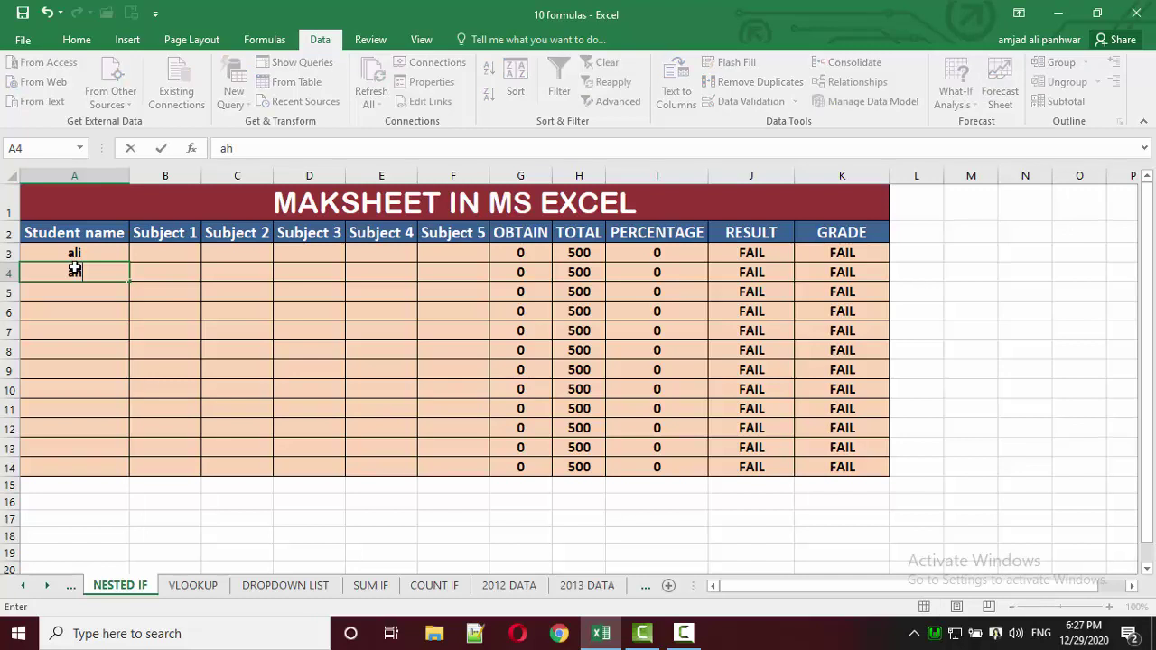
{"action": "type", "text": "med"}
{"action": "key", "text": "Tab"}
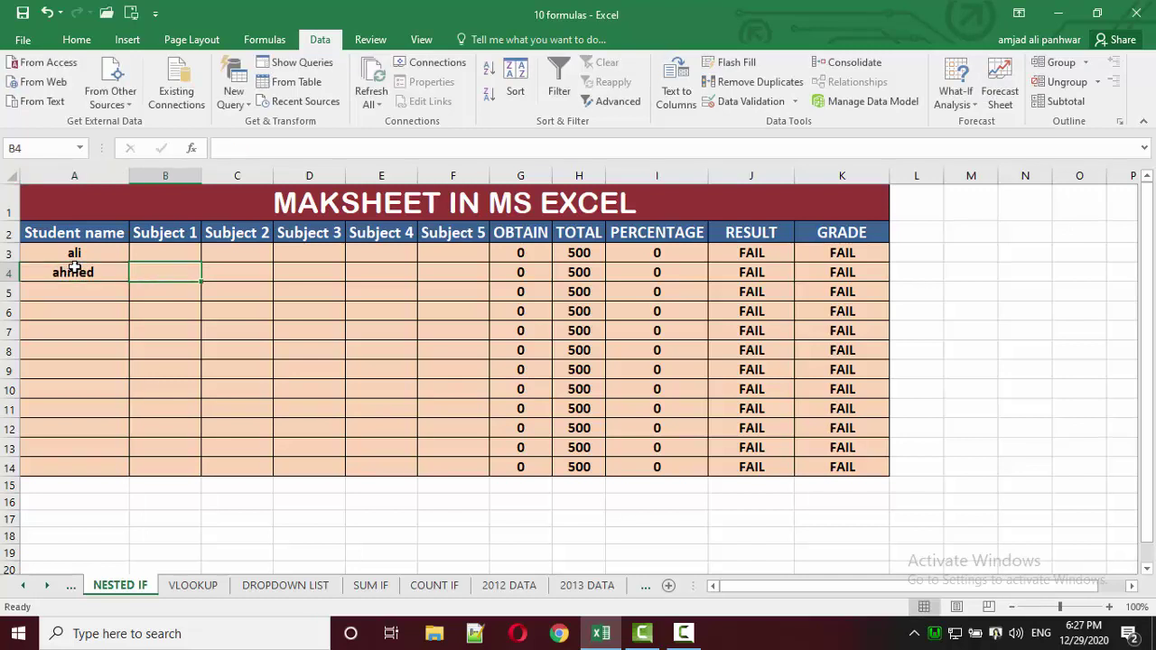
{"action": "key", "text": "Return"}
{"action": "type", "text": "g"}
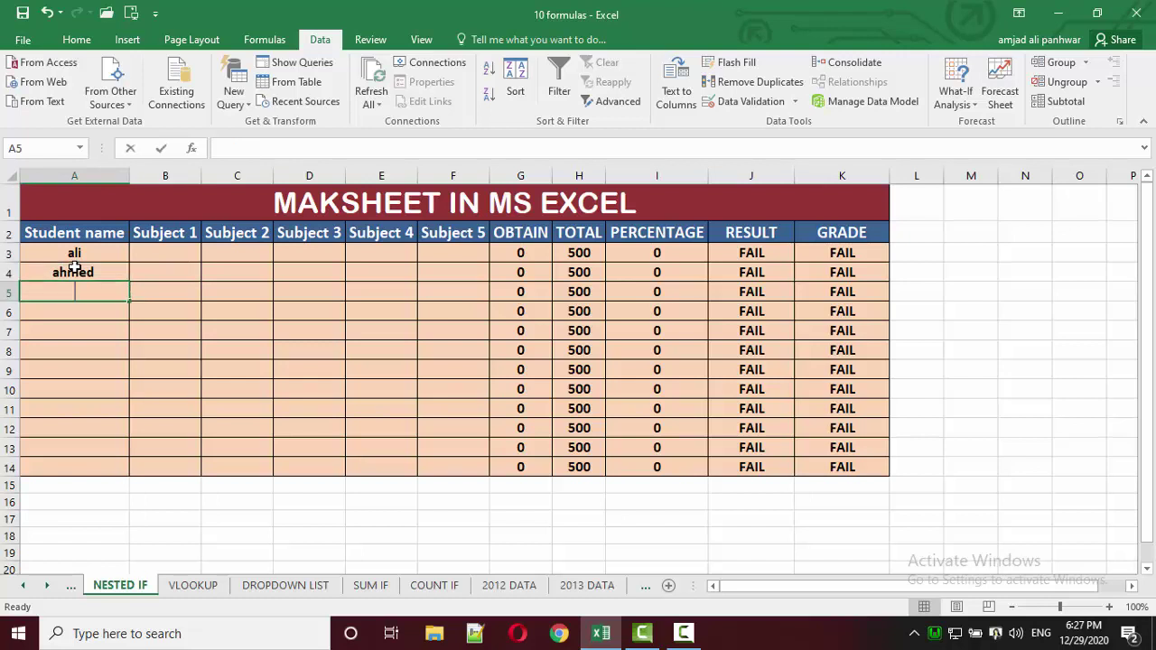
{"action": "type", "text": "ul ahmed"}
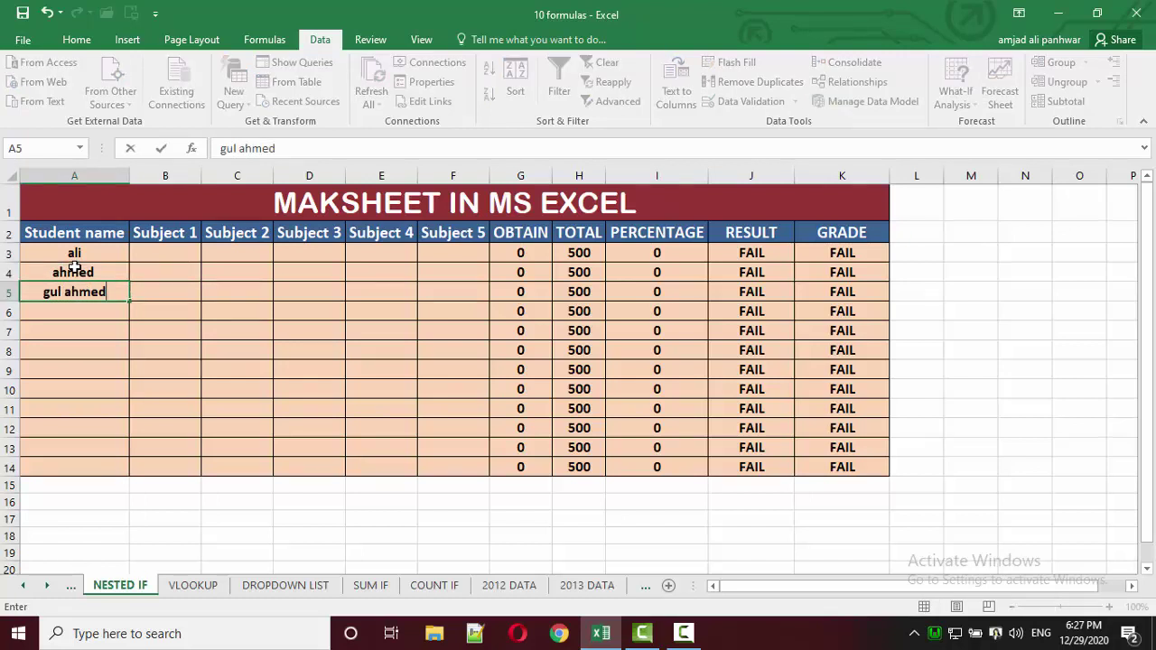
{"action": "key", "text": "Return"}
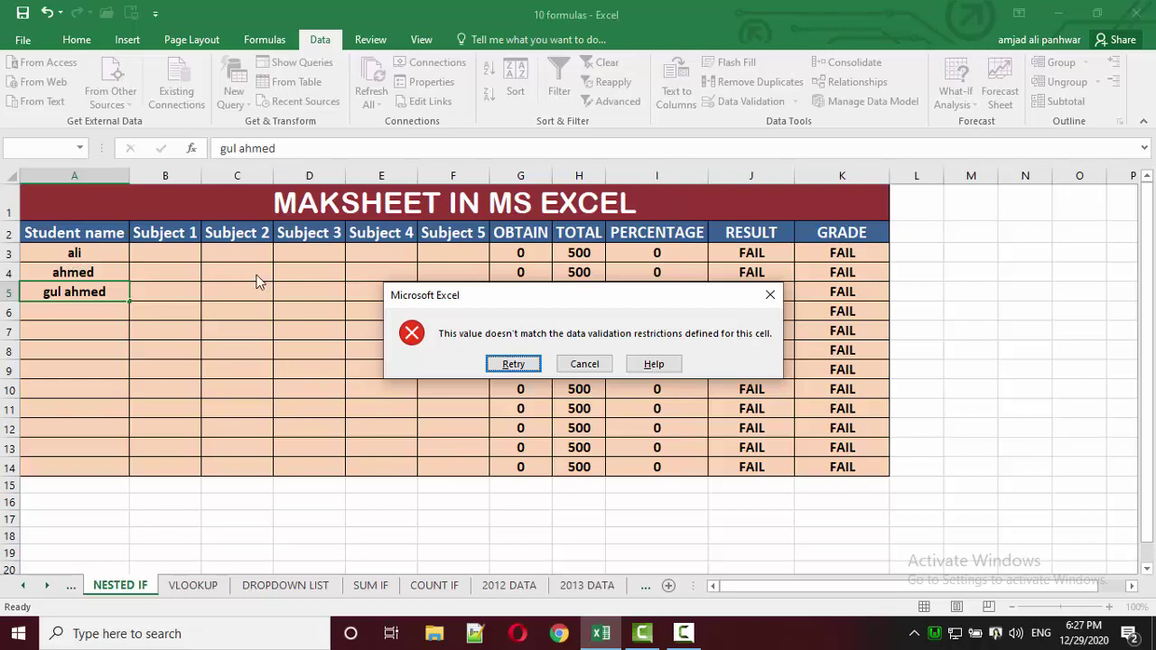
{"action": "left_click", "coordinate": [773, 296]}
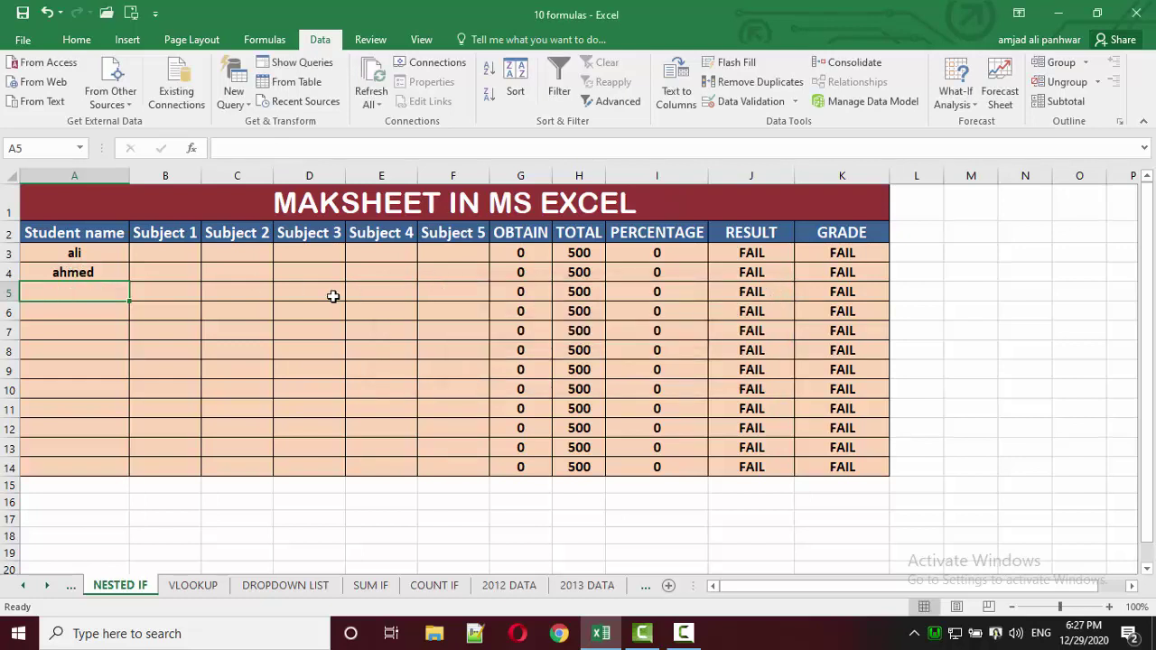
{"action": "left_click_drag", "start_coordinate": [110, 251], "coordinate": [115, 458]}
Step: Clear the test names and reopen the name validation, trying equal to before restoring between
{"action": "key", "text": "Delete"}
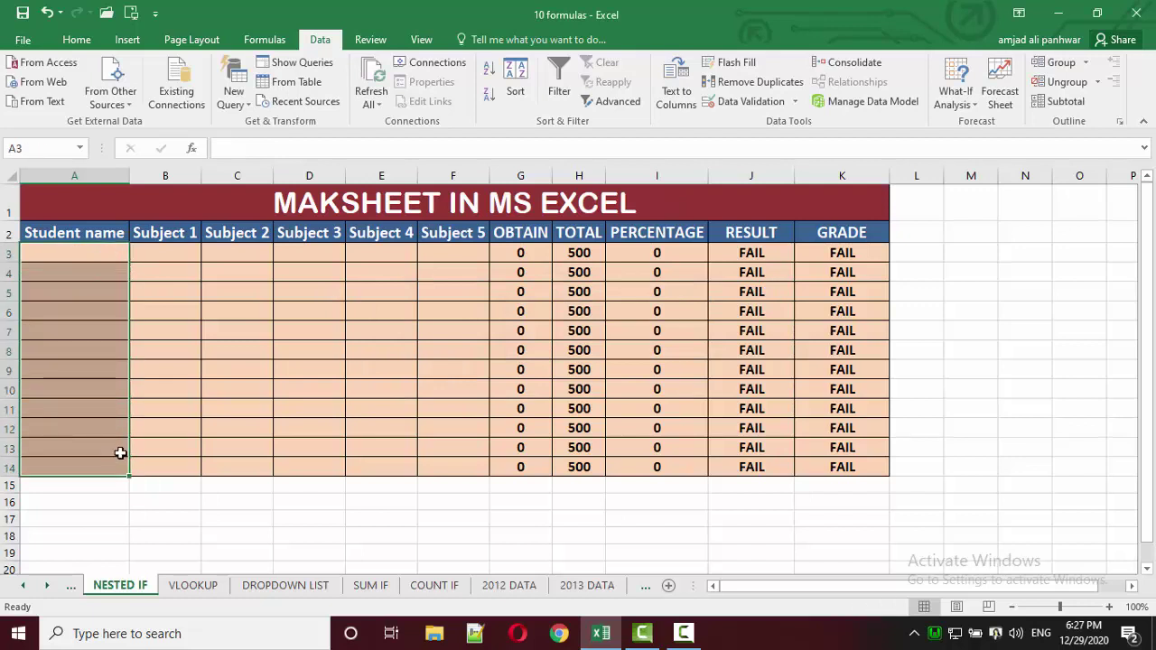
{"action": "left_click", "coordinate": [733, 101]}
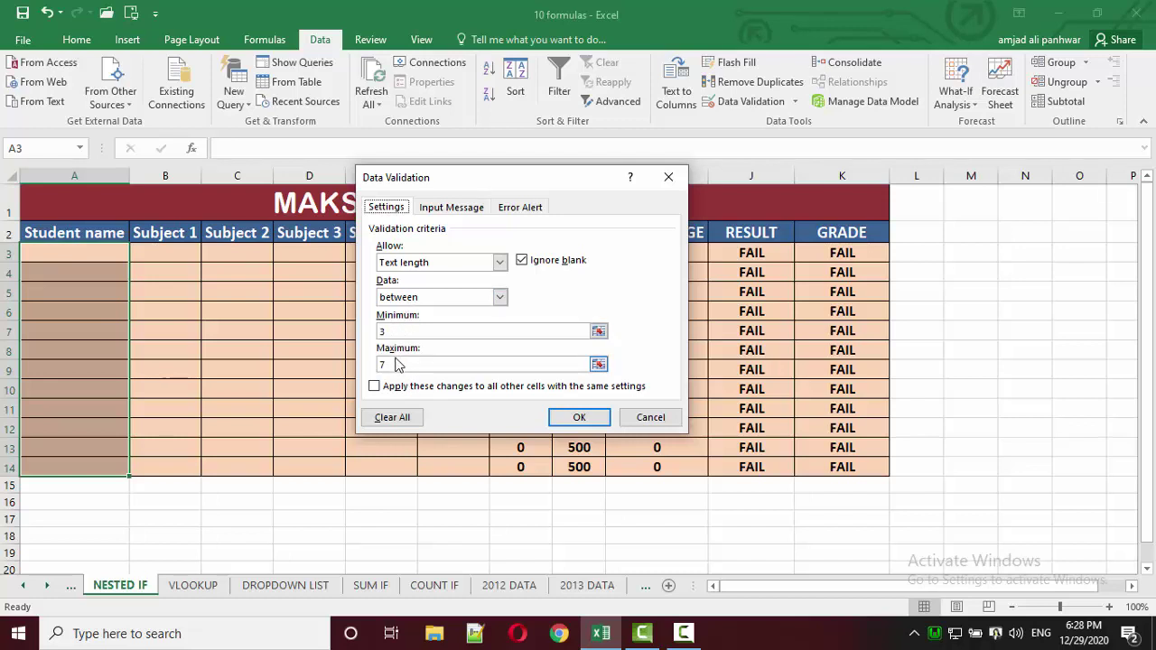
{"action": "left_click", "coordinate": [429, 300]}
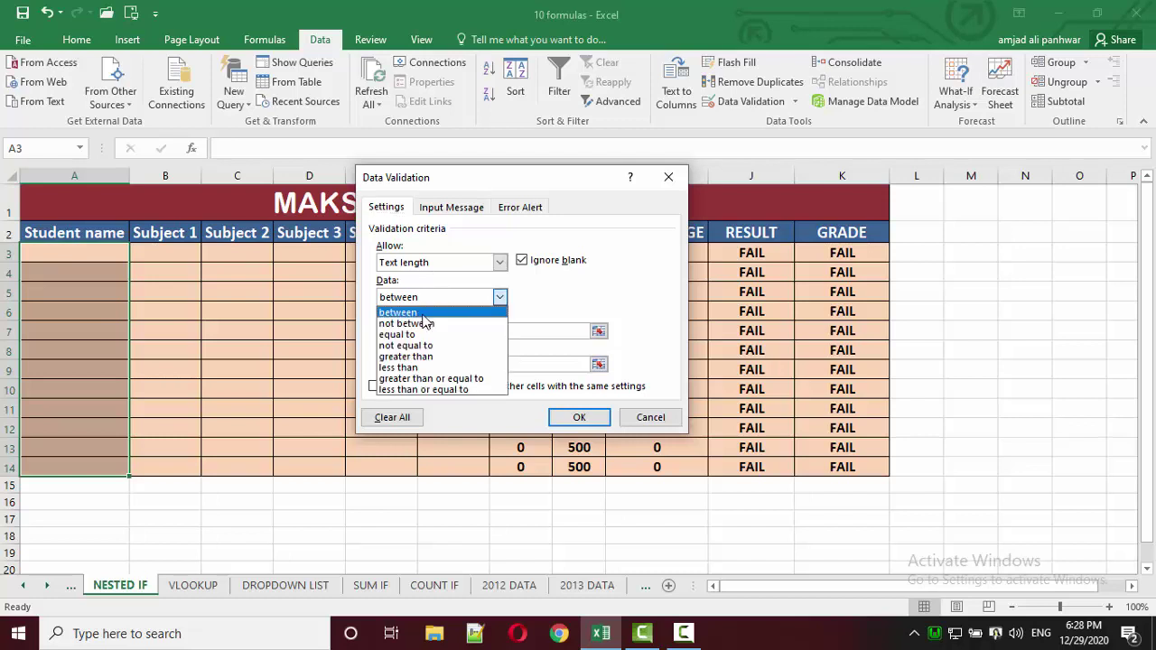
{"action": "left_click", "coordinate": [420, 334]}
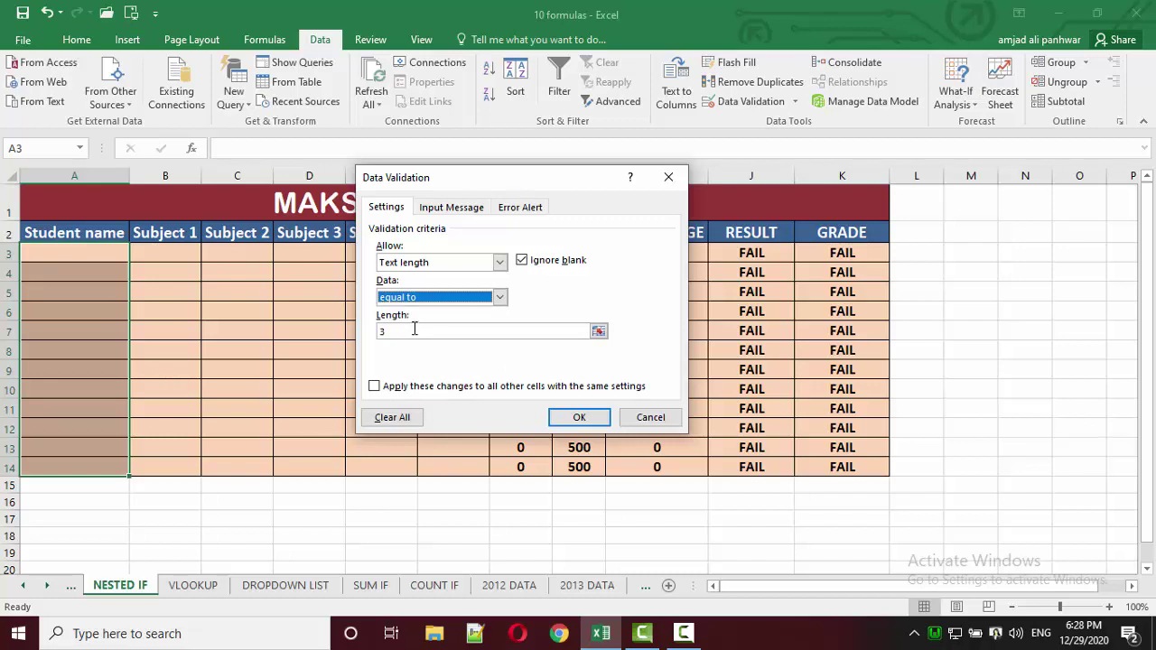
{"action": "left_click", "coordinate": [437, 297]}
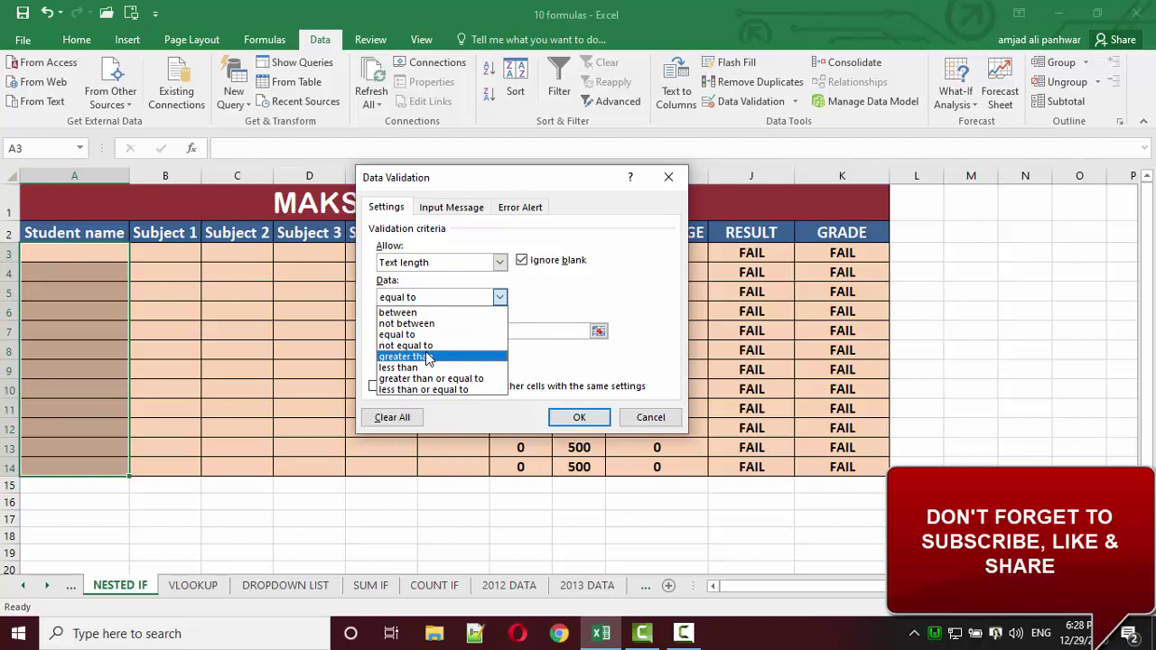
{"action": "left_click", "coordinate": [422, 312]}
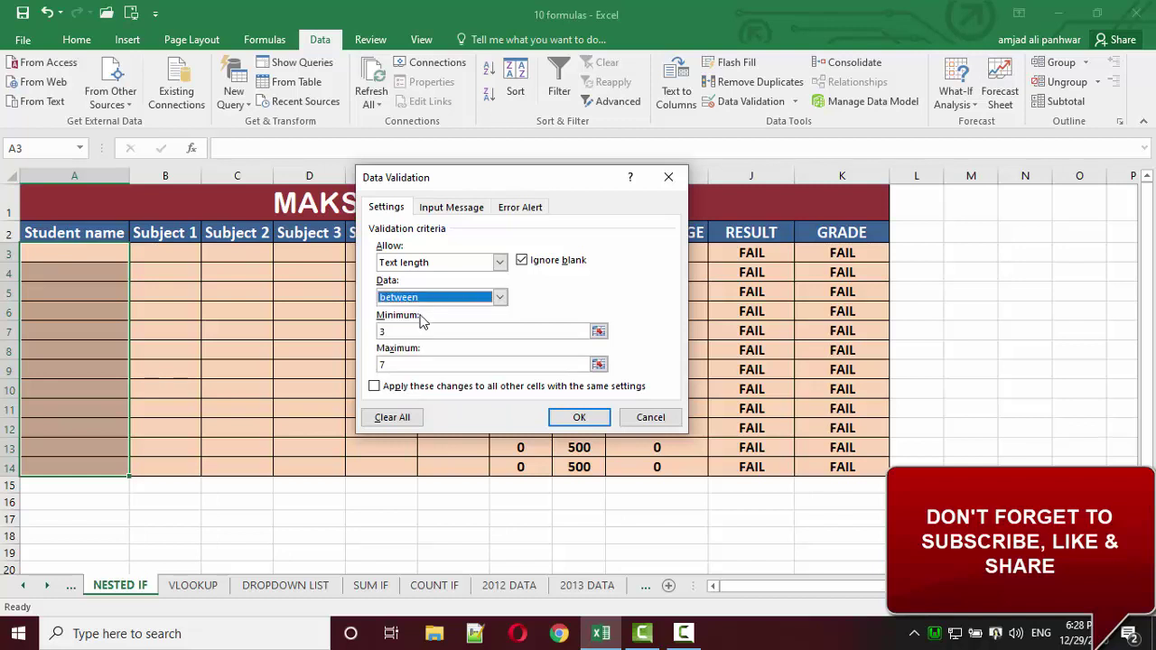
{"action": "left_click", "coordinate": [412, 363]}
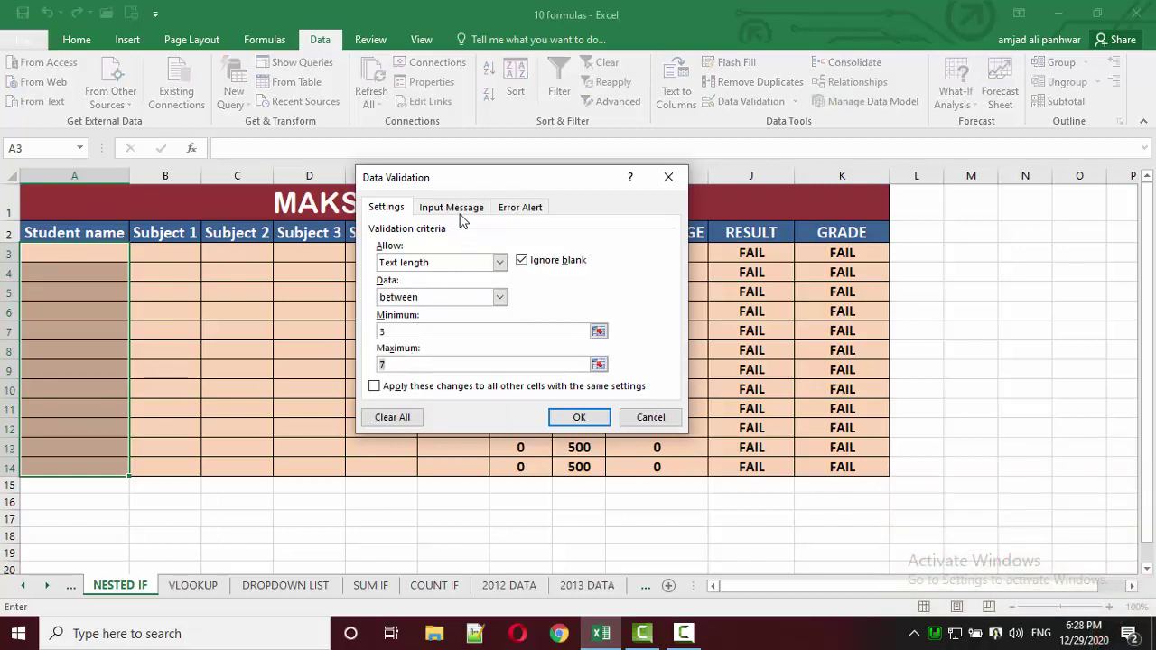
Step: Give the name cells an error alert titled ERROR with Stop style
{"action": "left_click", "coordinate": [520, 208]}
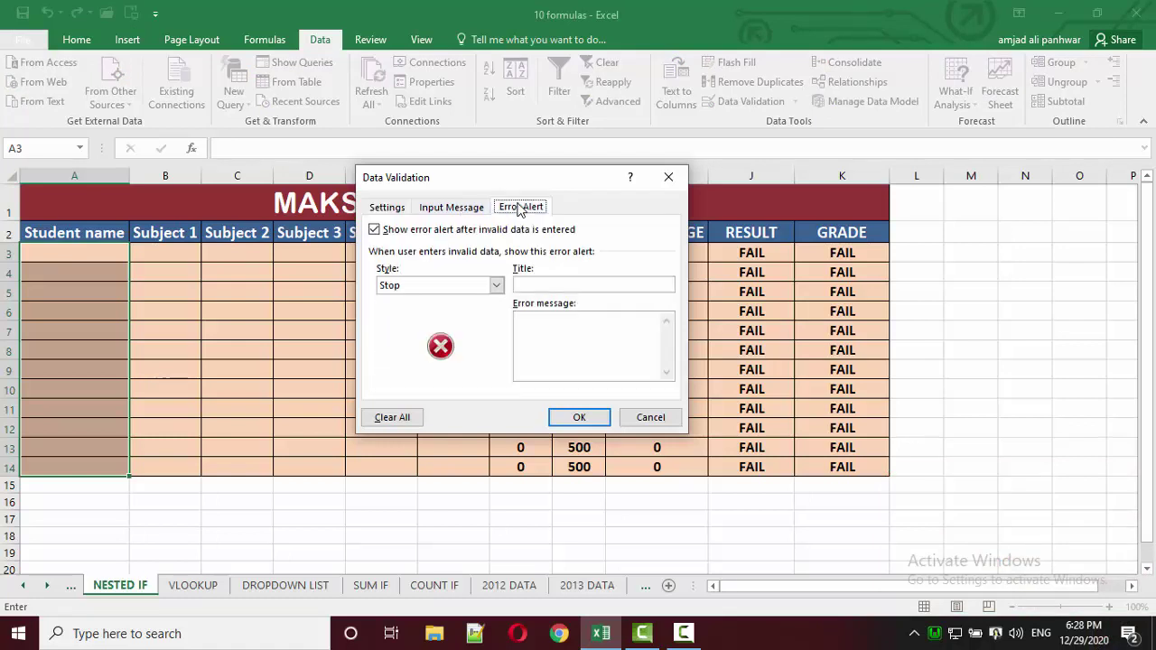
{"action": "left_click", "coordinate": [543, 285]}
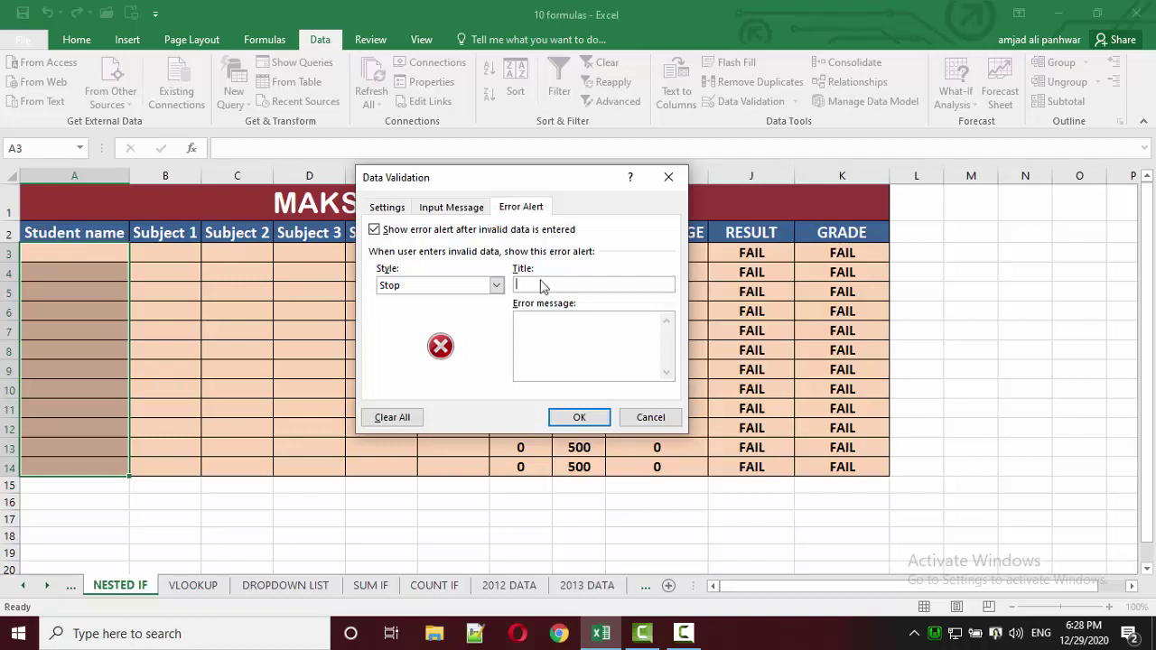
{"action": "type", "text": "ERRO"}
{"action": "type", "text": "R"}
{"action": "left_click", "coordinate": [467, 287]}
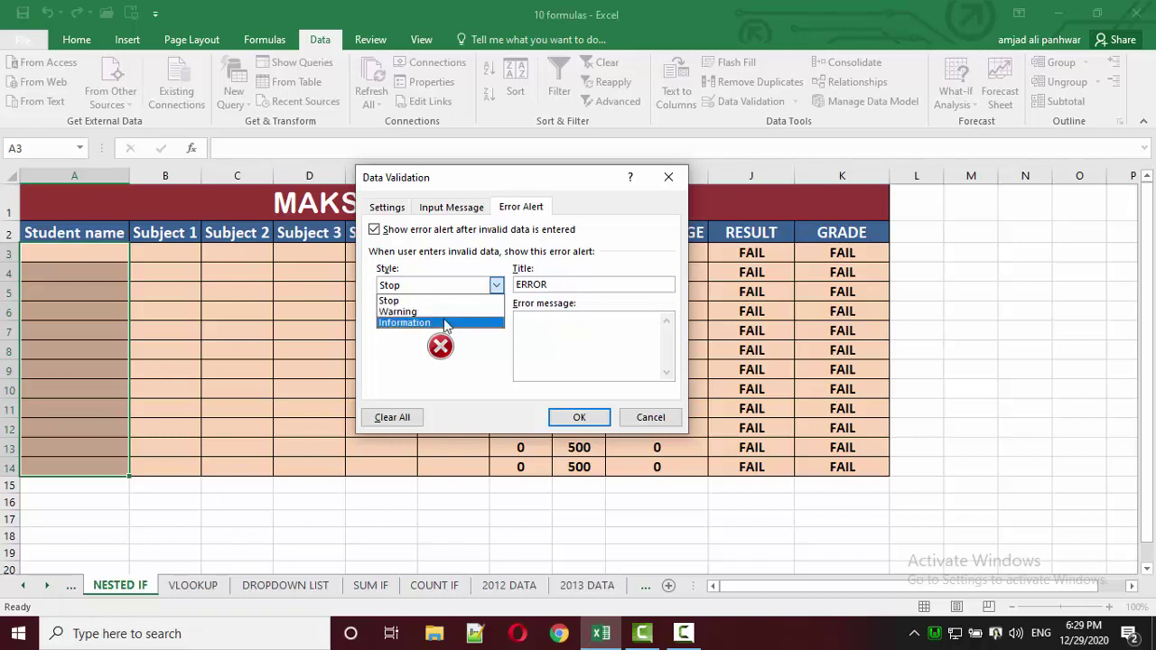
{"action": "left_click", "coordinate": [426, 300]}
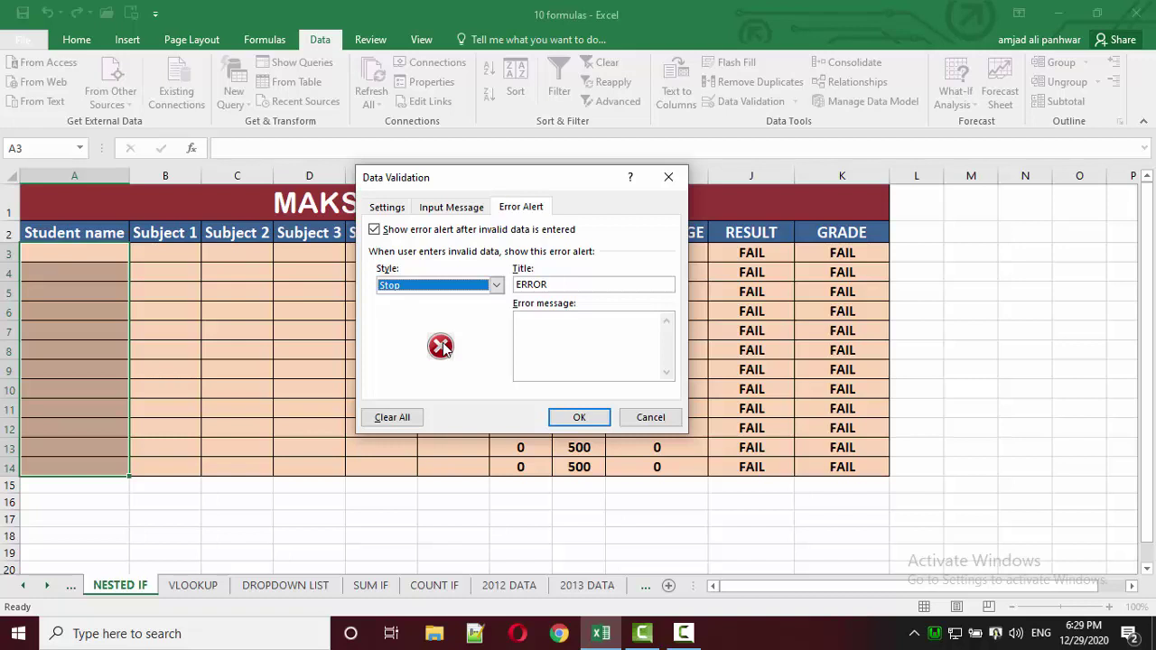
{"action": "left_click", "coordinate": [496, 285]}
{"action": "left_click", "coordinate": [479, 311]}
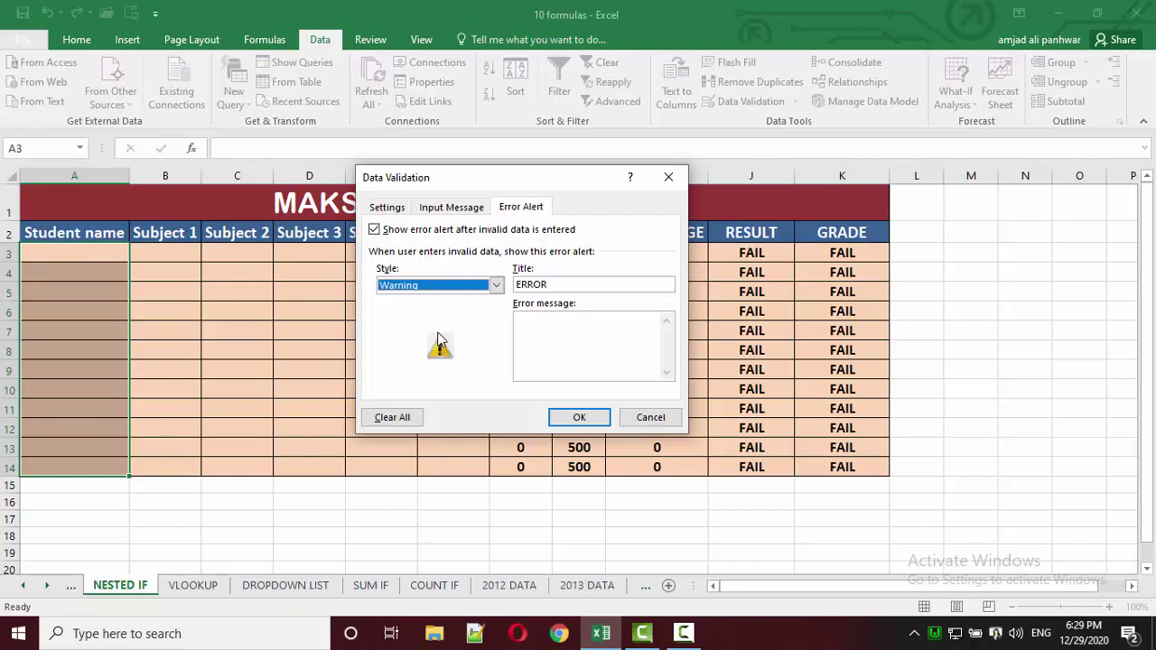
{"action": "left_click", "coordinate": [455, 288]}
{"action": "left_click", "coordinate": [439, 303]}
Step: Set the error message to 'PLEASE PROVIDE NAME BETWEEN 3 TO 7 CHARACTERS' and apply it
{"action": "left_click", "coordinate": [565, 349]}
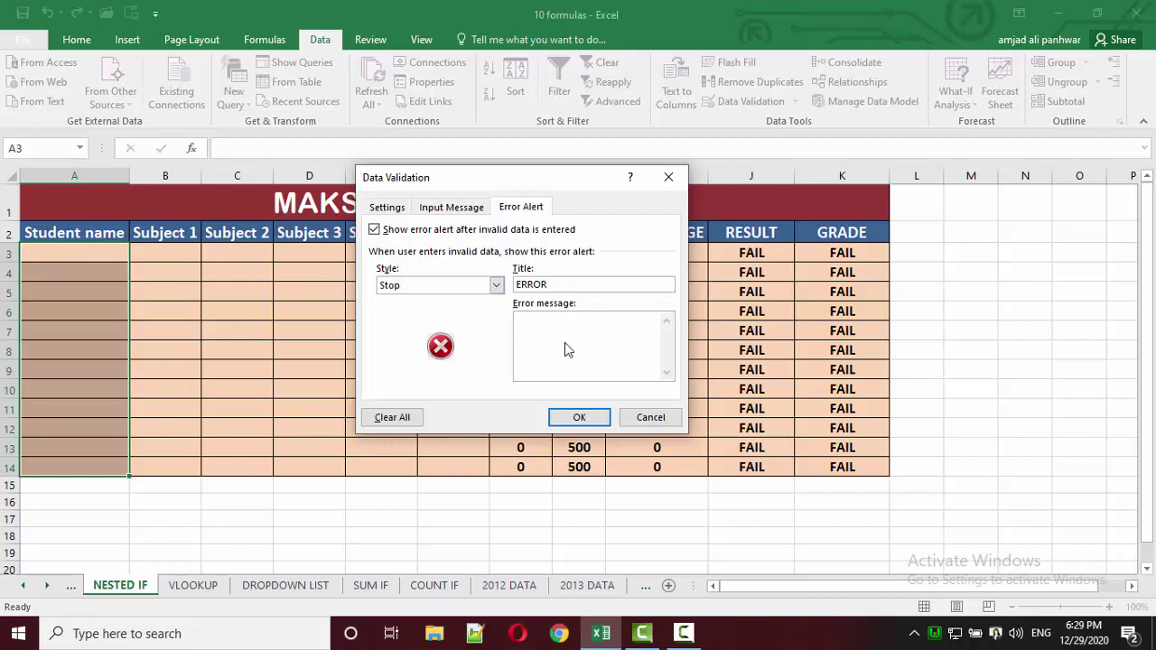
{"action": "type", "text": "PLEASE WR"}
{"action": "type", "text": "ITE N"}
{"action": "type", "text": "AME BE"}
{"action": "key", "text": "BackSpace"}
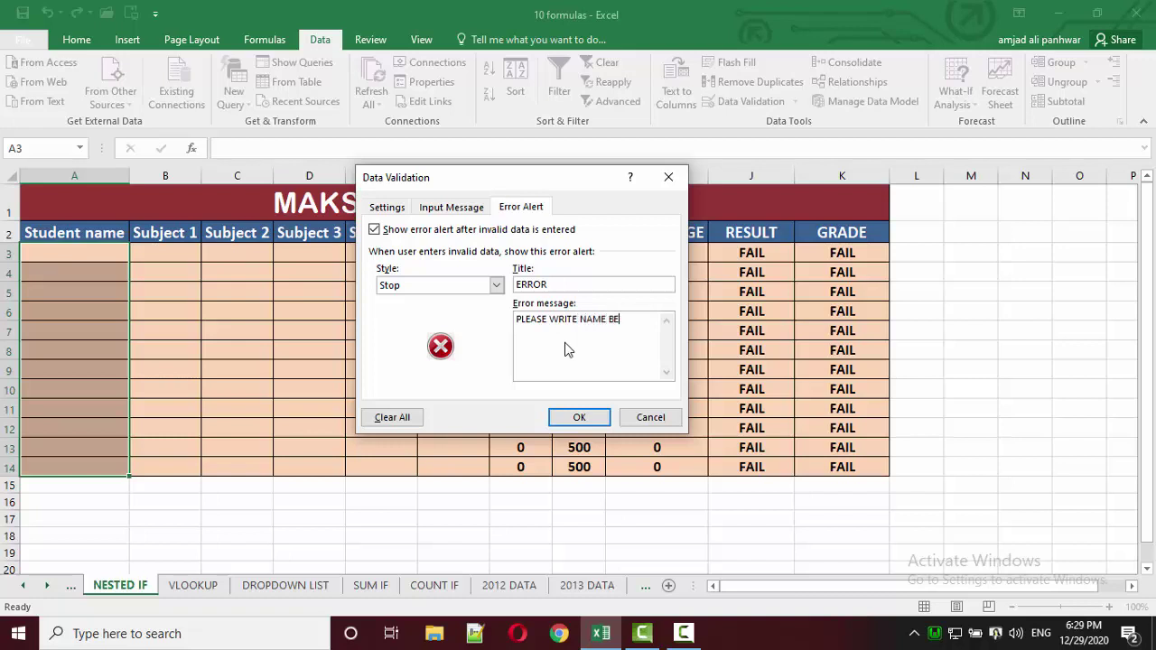
{"action": "key", "text": "BackSpace"}
{"action": "key", "text": "BackSpace"}
{"action": "key", "text": "BackSpace"}
{"action": "key", "text": "BackSpace"}
{"action": "type", "text": "PRO"}
{"action": "type", "text": "VIDE NAME "}
{"action": "type", "text": "BETWEEN "}
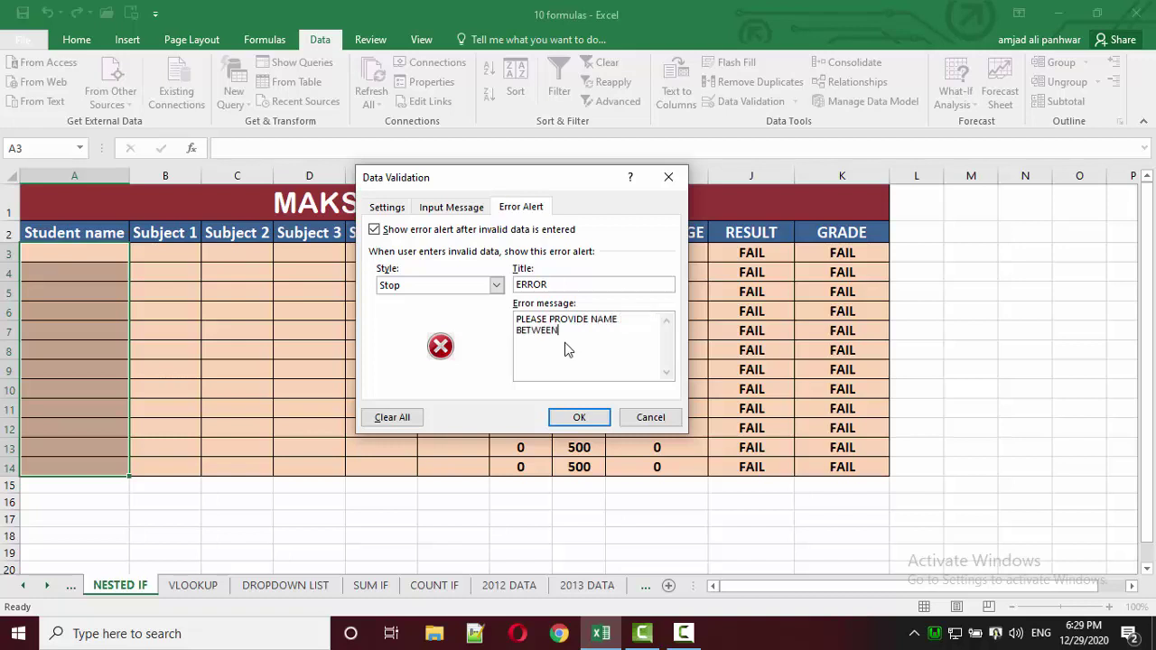
{"action": "type", "text": "3 TO"}
{"action": "type", "text": " 7 CHAR"}
{"action": "type", "text": "ACTERS"}
{"action": "left_click_drag", "start_coordinate": [515, 317], "coordinate": [683, 336]}
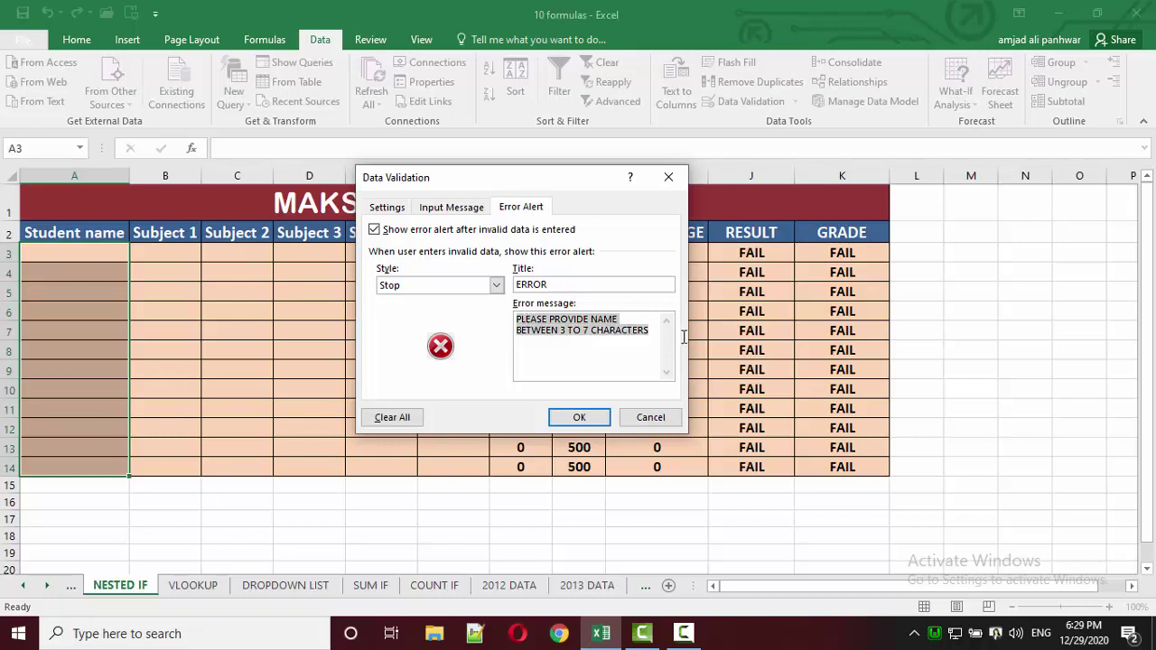
{"action": "left_click", "coordinate": [586, 420]}
{"action": "left_click", "coordinate": [94, 264]}
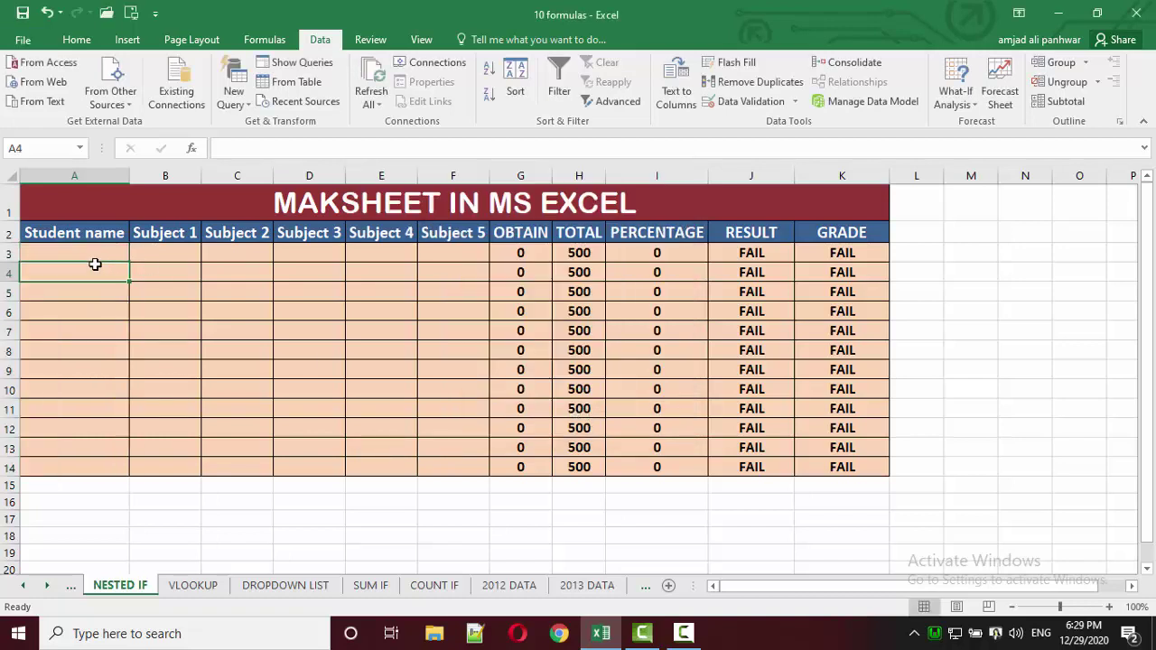
{"action": "type", "text": "AL"}
{"action": "key", "text": "Return"}
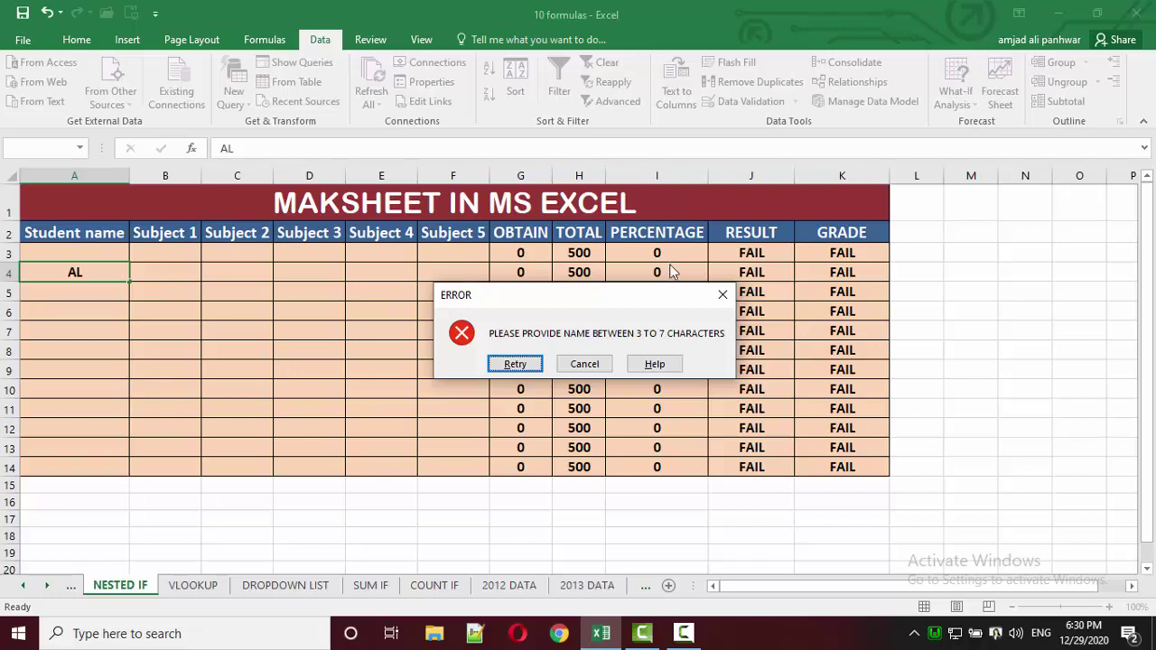
{"action": "left_click", "coordinate": [719, 295]}
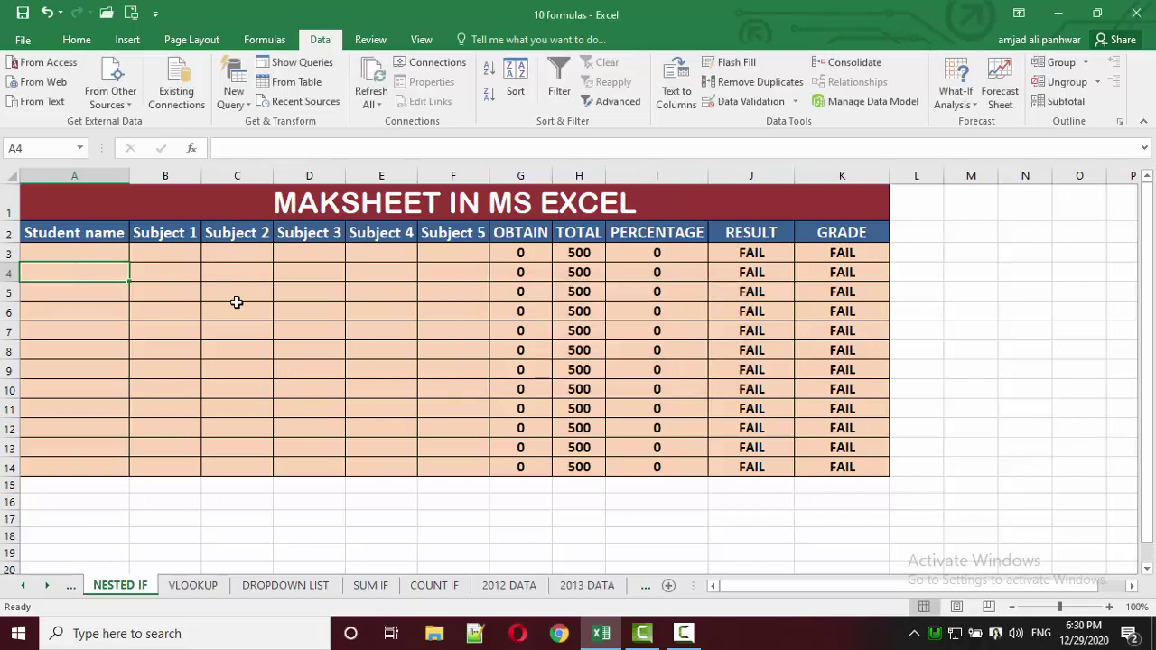
{"action": "left_click", "coordinate": [85, 254]}
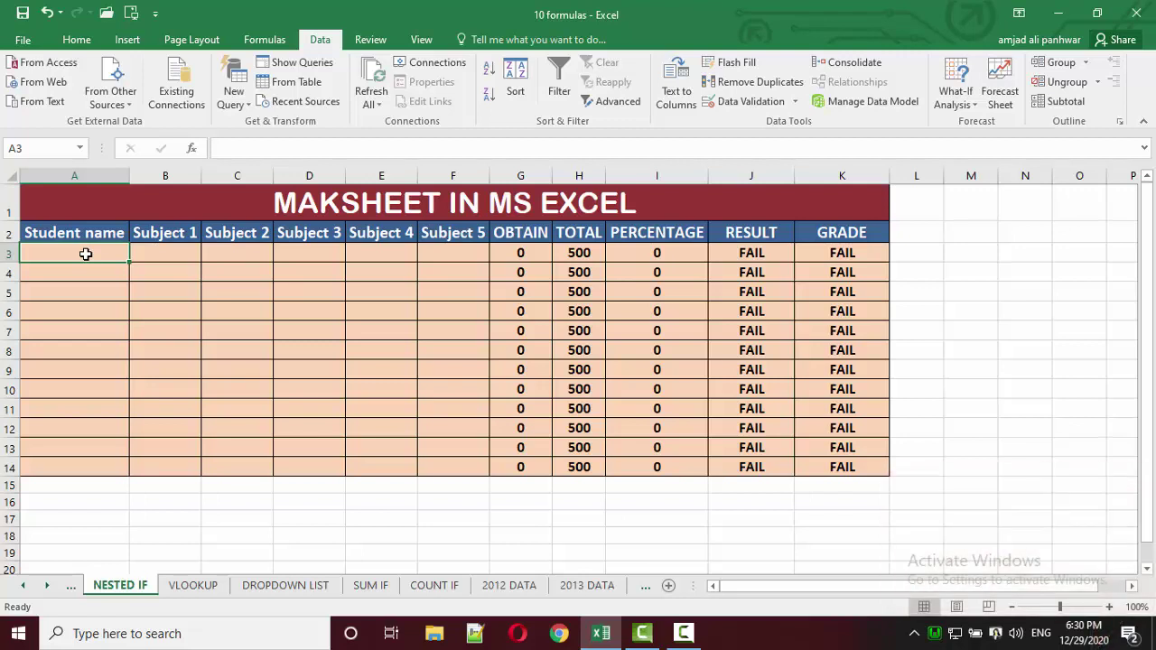
{"action": "left_click", "coordinate": [24, 39]}
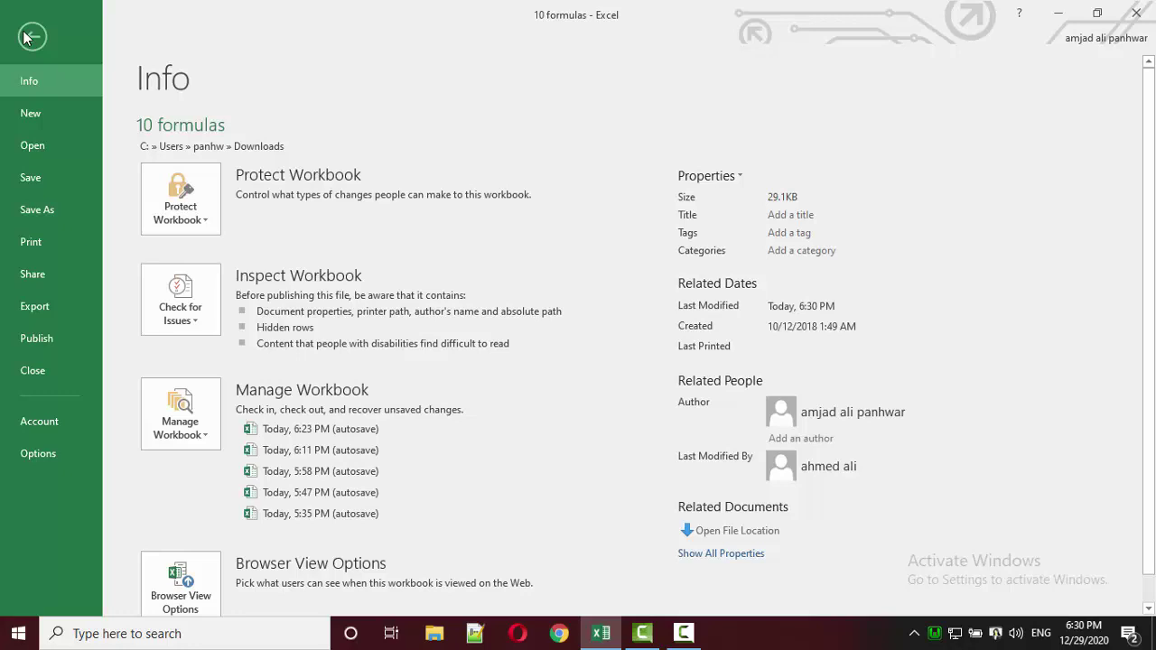
{"action": "left_click", "coordinate": [26, 37]}
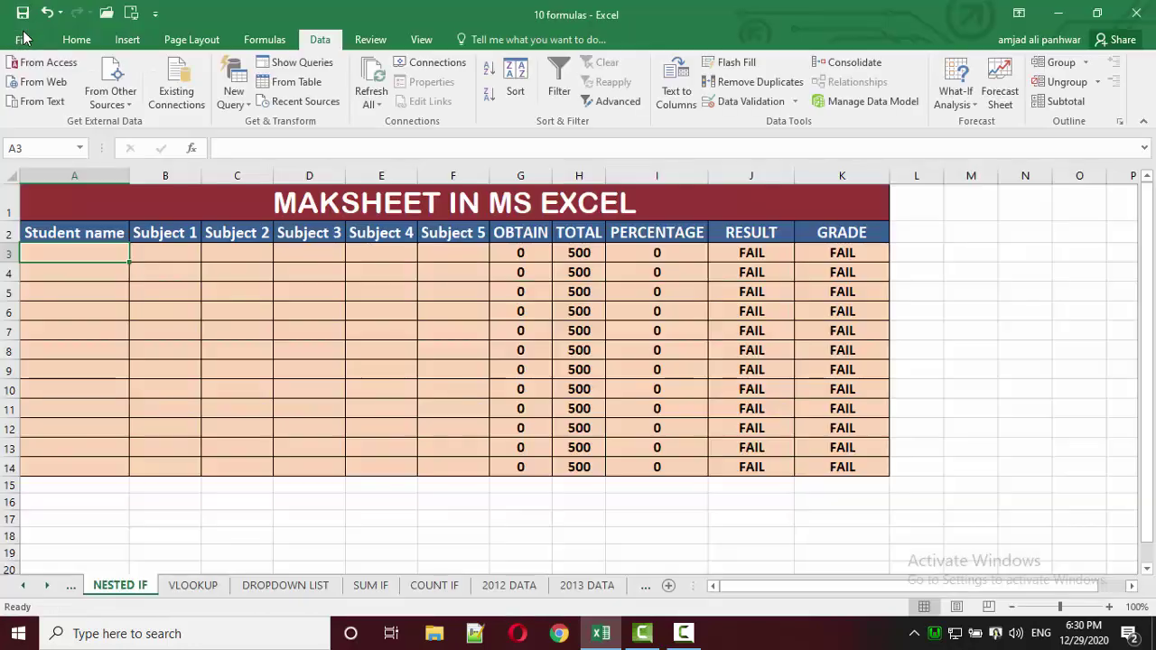
{"action": "left_click", "coordinate": [143, 245]}
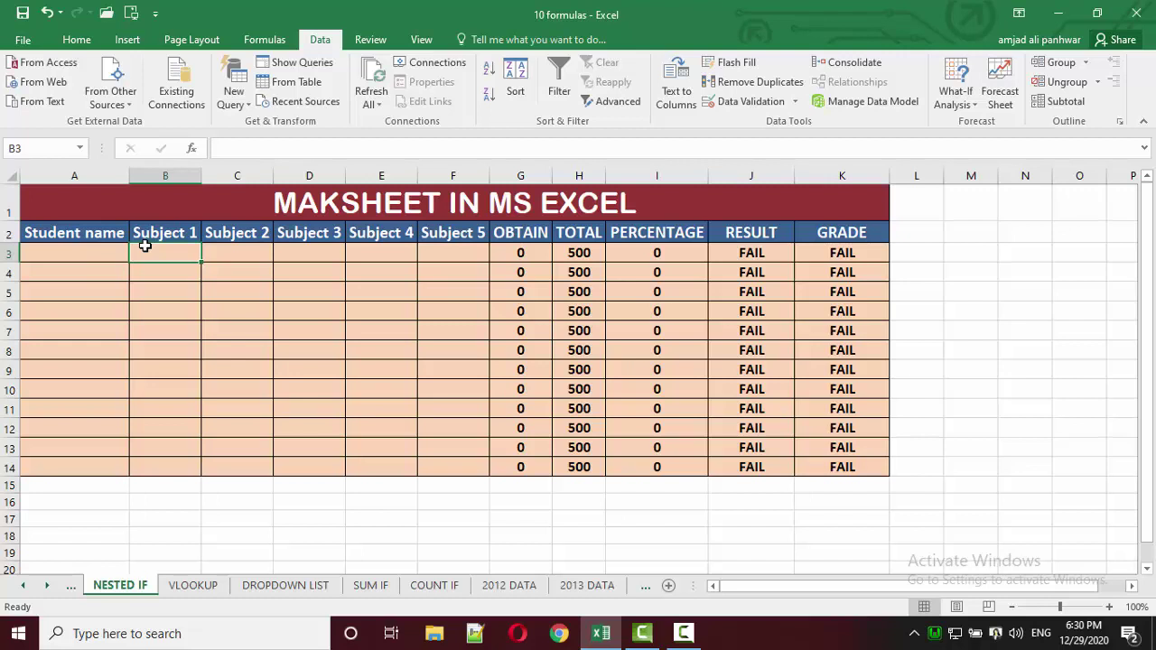
{"action": "left_click", "coordinate": [234, 296]}
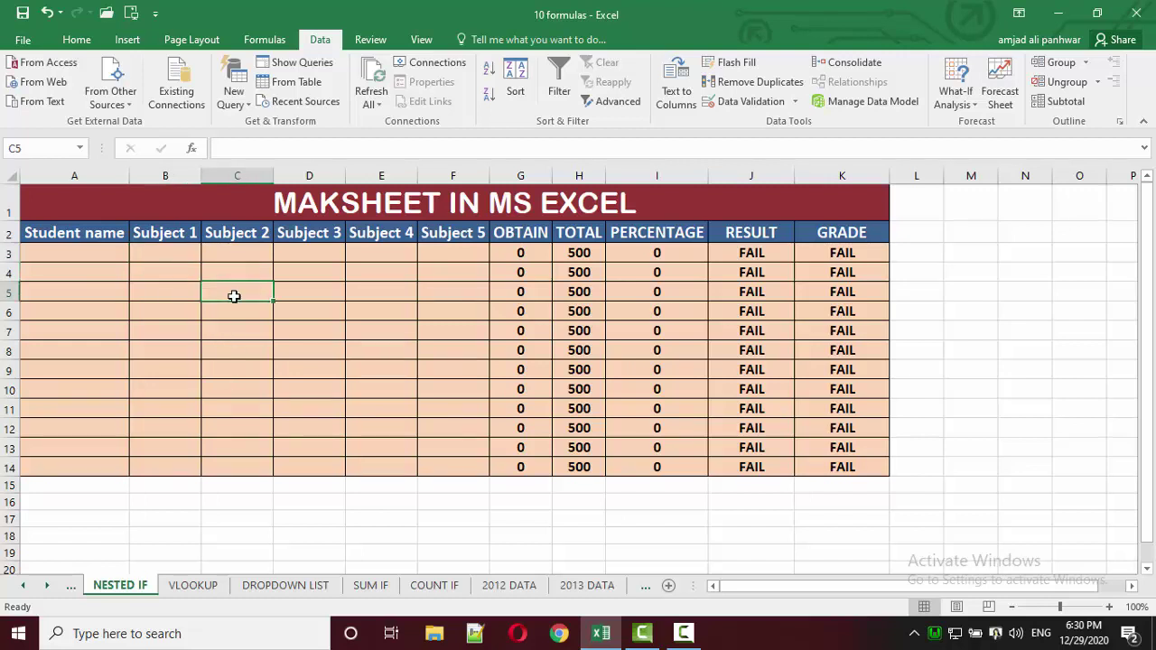
Step: Select the name cells A3:A14 and bring up their Input Message validation settings
{"action": "left_click_drag", "start_coordinate": [57, 251], "coordinate": [86, 468]}
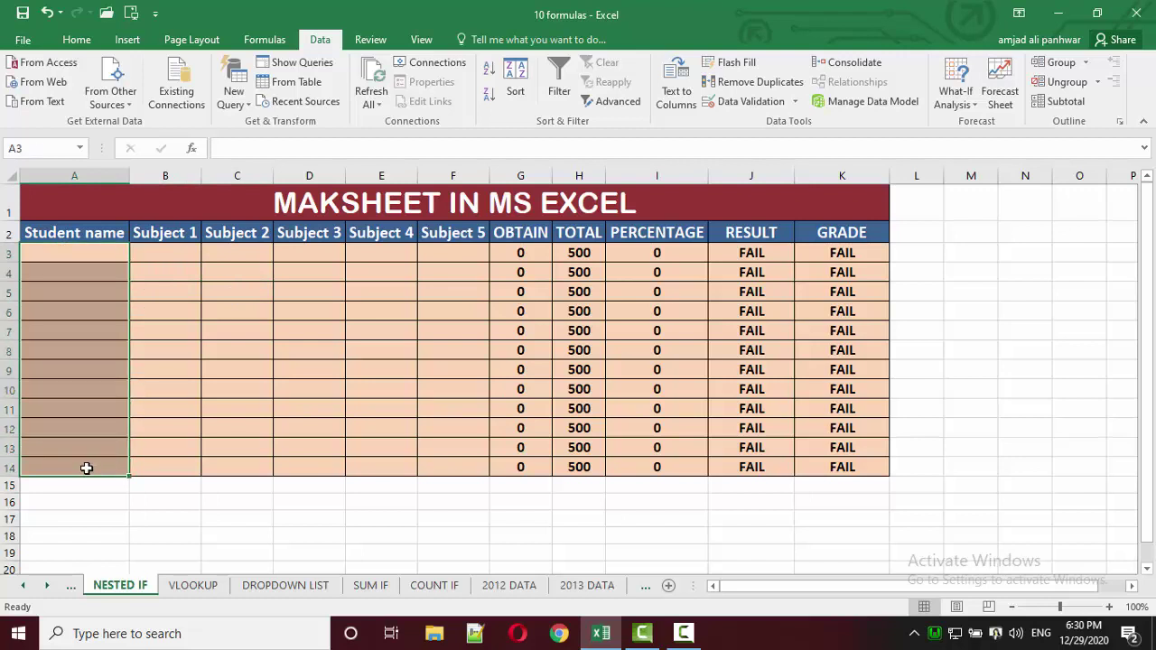
{"action": "left_click", "coordinate": [77, 247]}
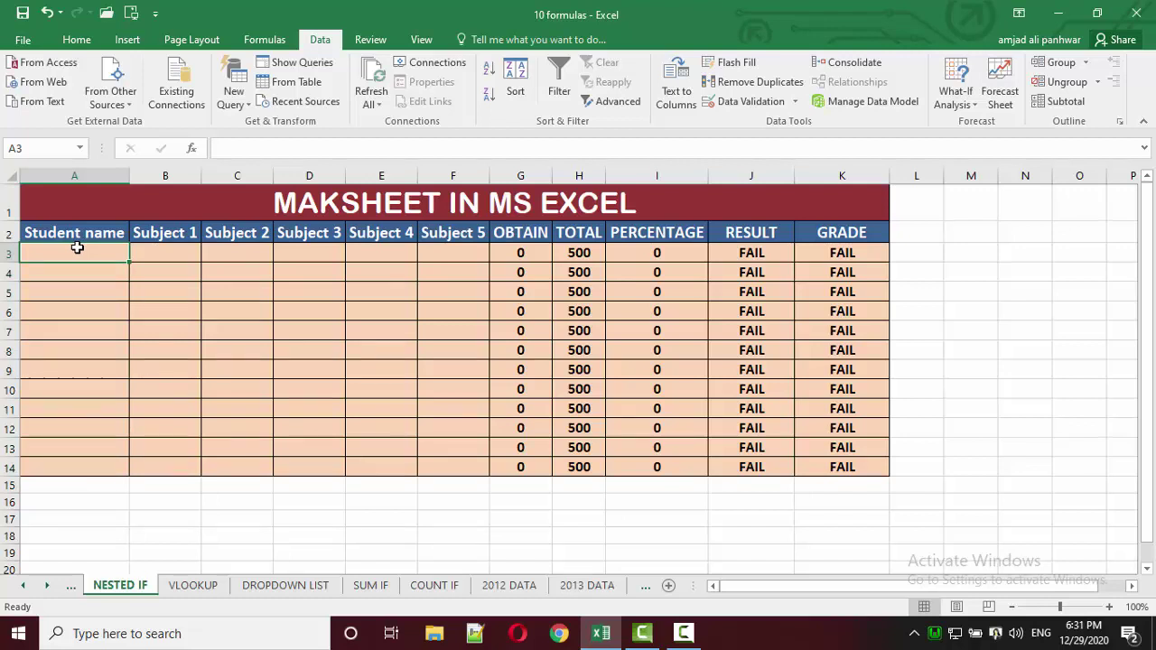
{"action": "key", "text": "shift+Down"}
{"action": "key", "text": "shift+Down"}
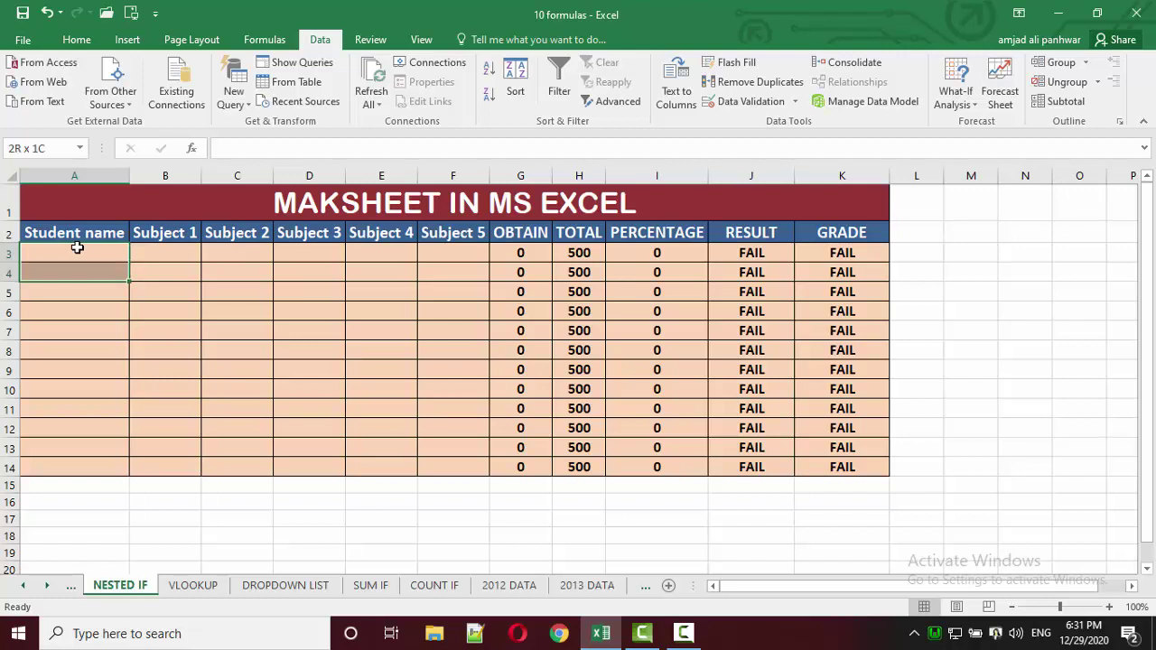
{"action": "key", "text": "shift+Down"}
{"action": "key", "text": "shift+Down"}
{"action": "key", "text": "shift+Down"}
{"action": "key", "text": "shift+Down"}
{"action": "key", "text": "shift+Down"}
{"action": "key", "text": "shift+Down"}
{"action": "key", "text": "shift+Down"}
{"action": "key", "text": "shift+Down"}
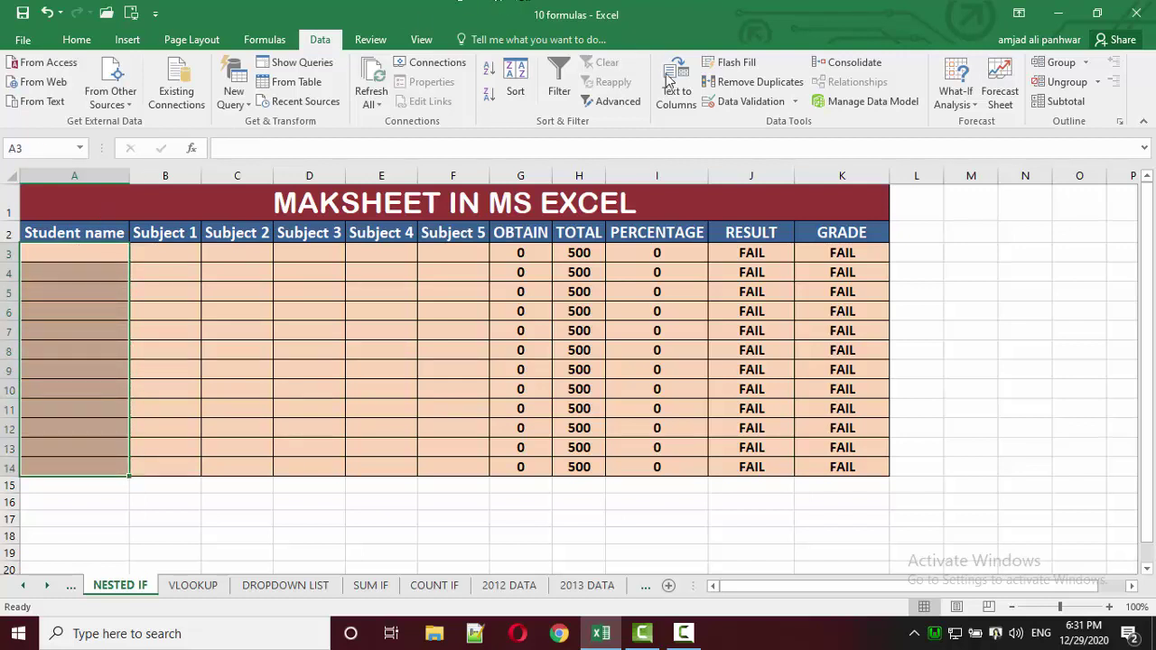
{"action": "left_click", "coordinate": [723, 101]}
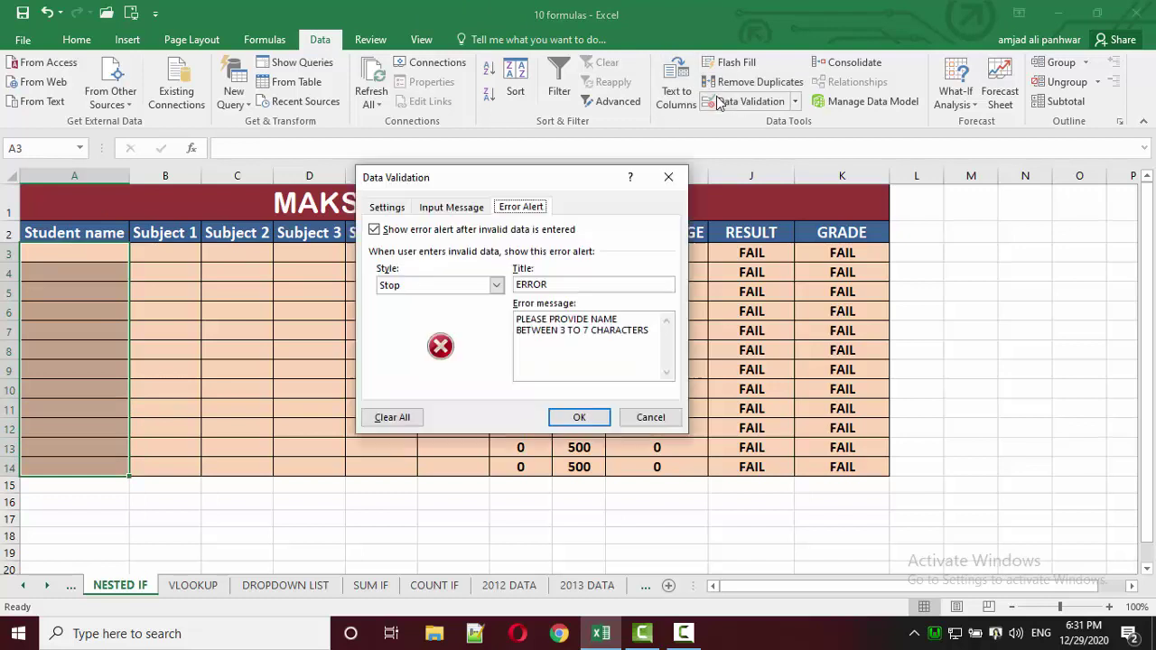
{"action": "left_click", "coordinate": [464, 214]}
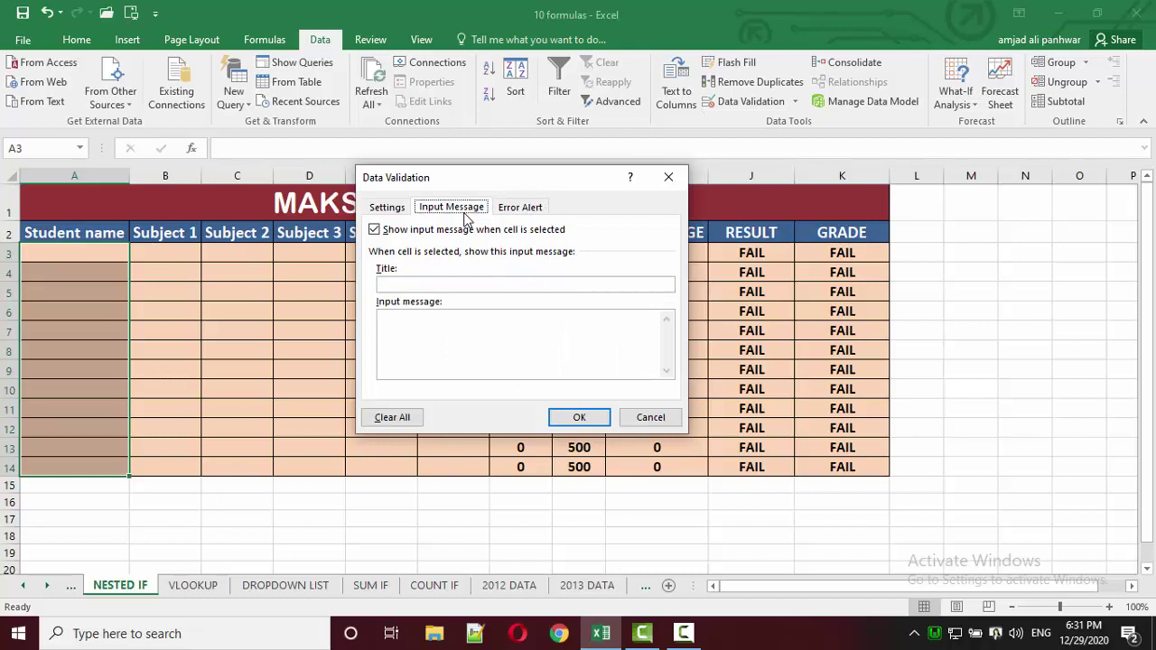
{"action": "left_click", "coordinate": [392, 215]}
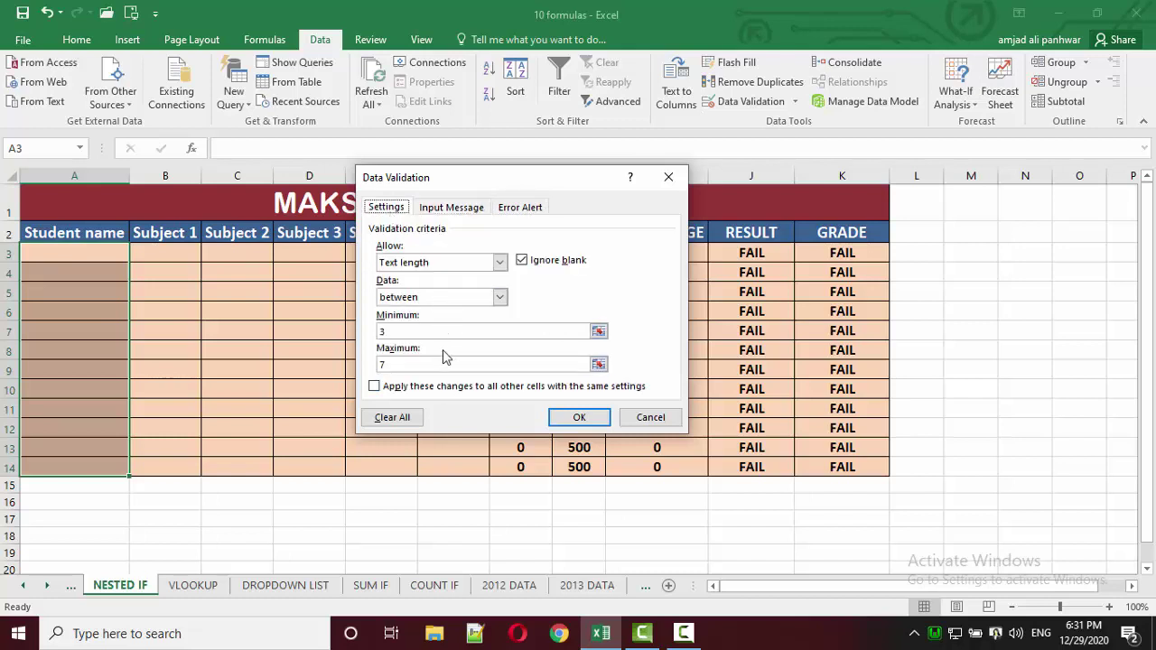
{"action": "left_click", "coordinate": [452, 208]}
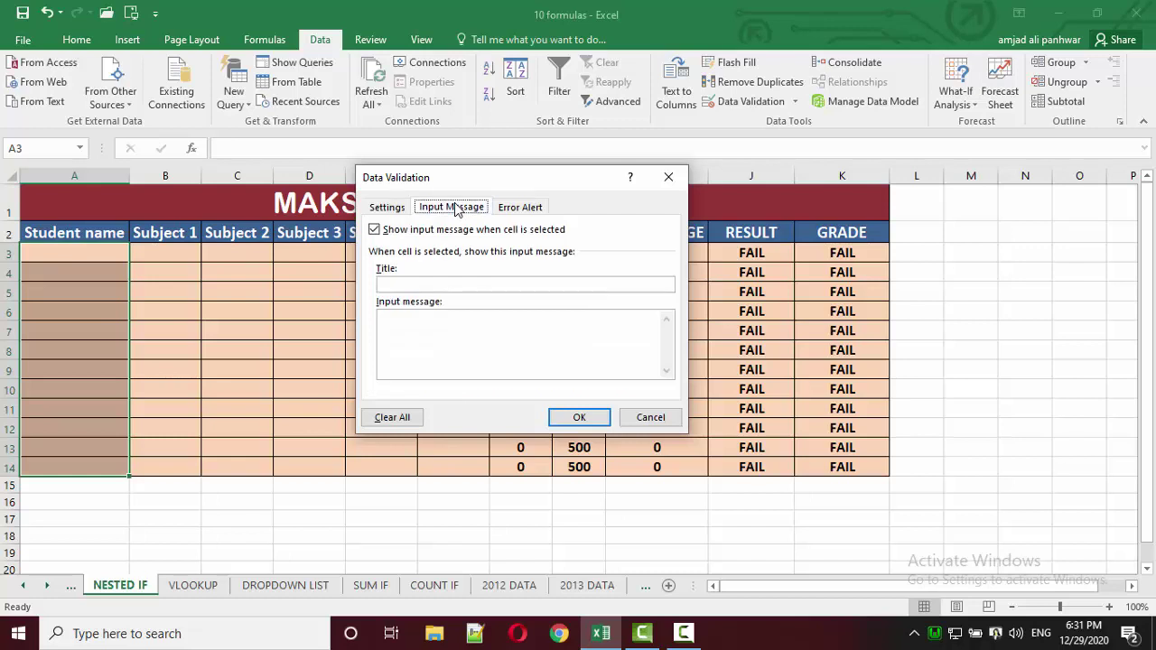
Step: Add input message title INFORMATION MSG with text 'PLEASE PROVIDE NAME BETWEEN 3 TO 7 CHARACTERS'
{"action": "left_click", "coordinate": [440, 285]}
{"action": "type", "text": "INF"}
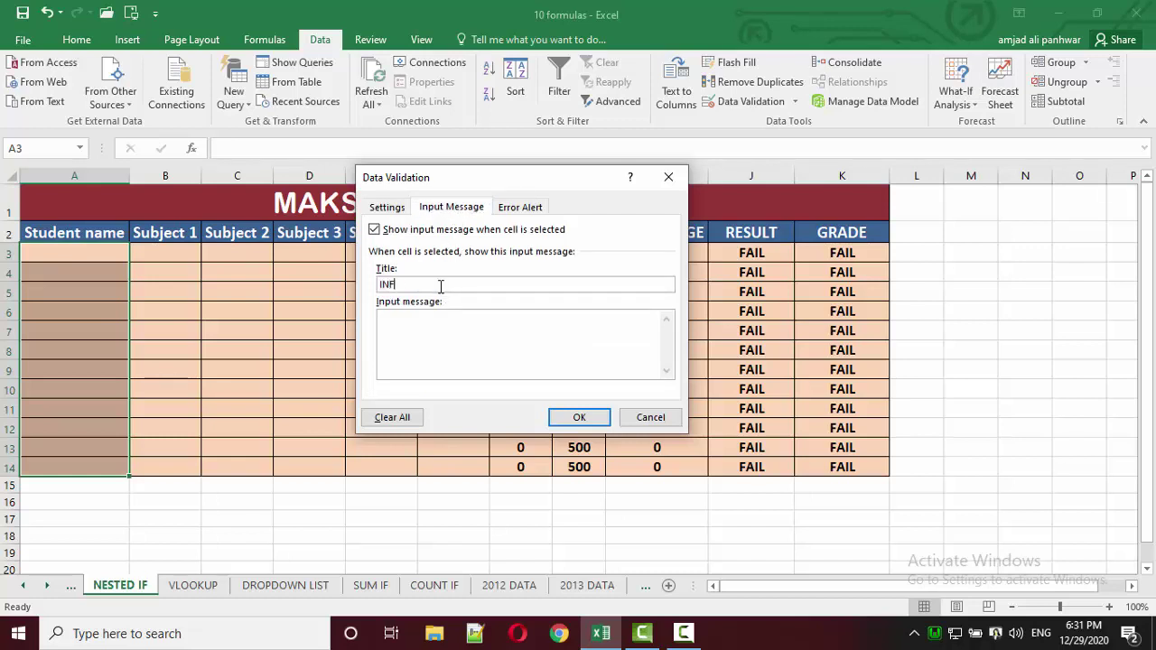
{"action": "type", "text": "ORMATION"}
{"action": "type", "text": " MSG"}
{"action": "key", "text": "Tab"}
{"action": "type", "text": "PLEASE PROVIDE NAME BETWEEN 3 TO 7 CHARACTERS"}
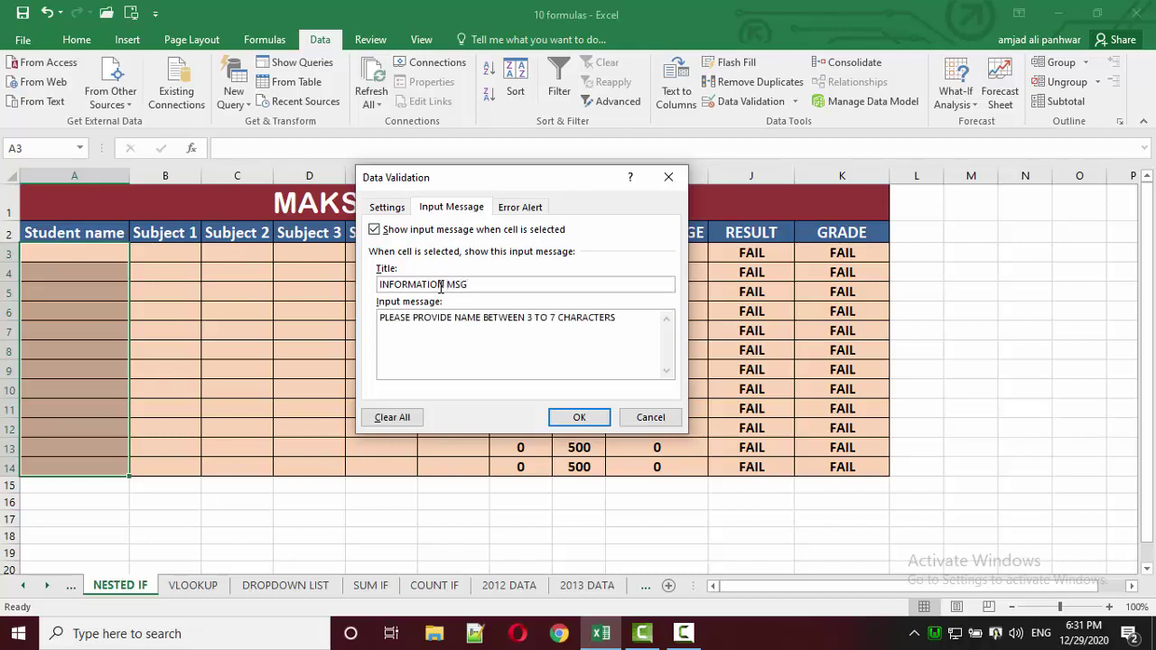
{"action": "left_click", "coordinate": [579, 417]}
Step: Move down the name column from A3 to check the INFORMATION MSG tooltip on each row
{"action": "left_click", "coordinate": [298, 368]}
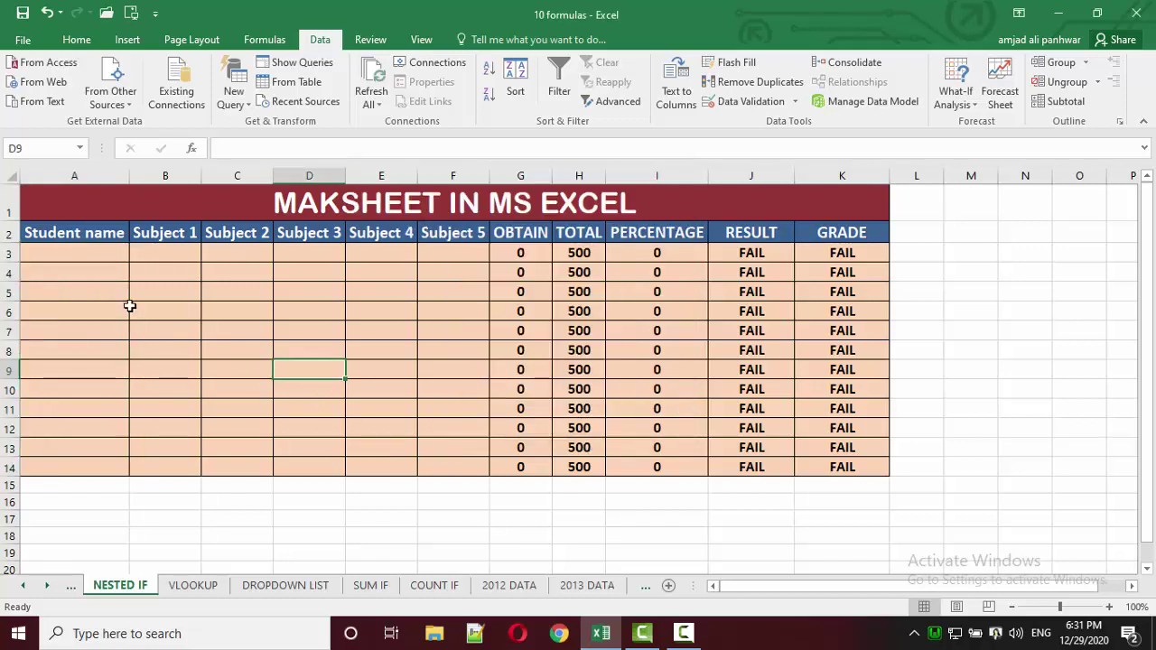
{"action": "left_click", "coordinate": [102, 253]}
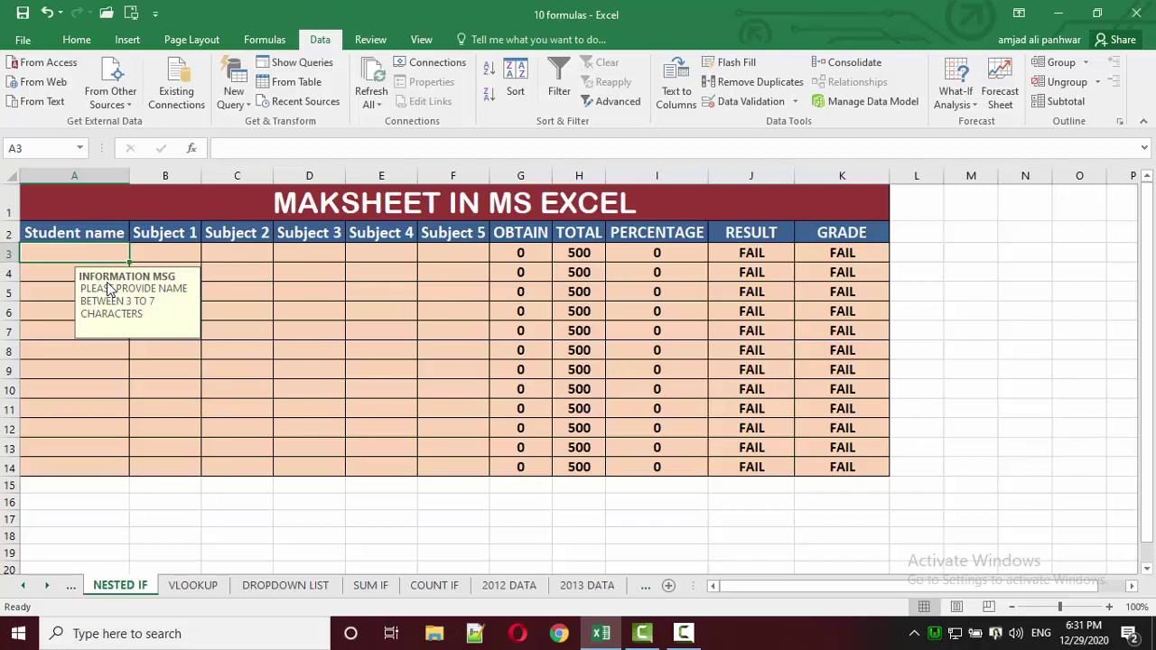
{"action": "key", "text": "Down"}
{"action": "key", "text": "Down"}
{"action": "key", "text": "Down"}
{"action": "key", "text": "Down"}
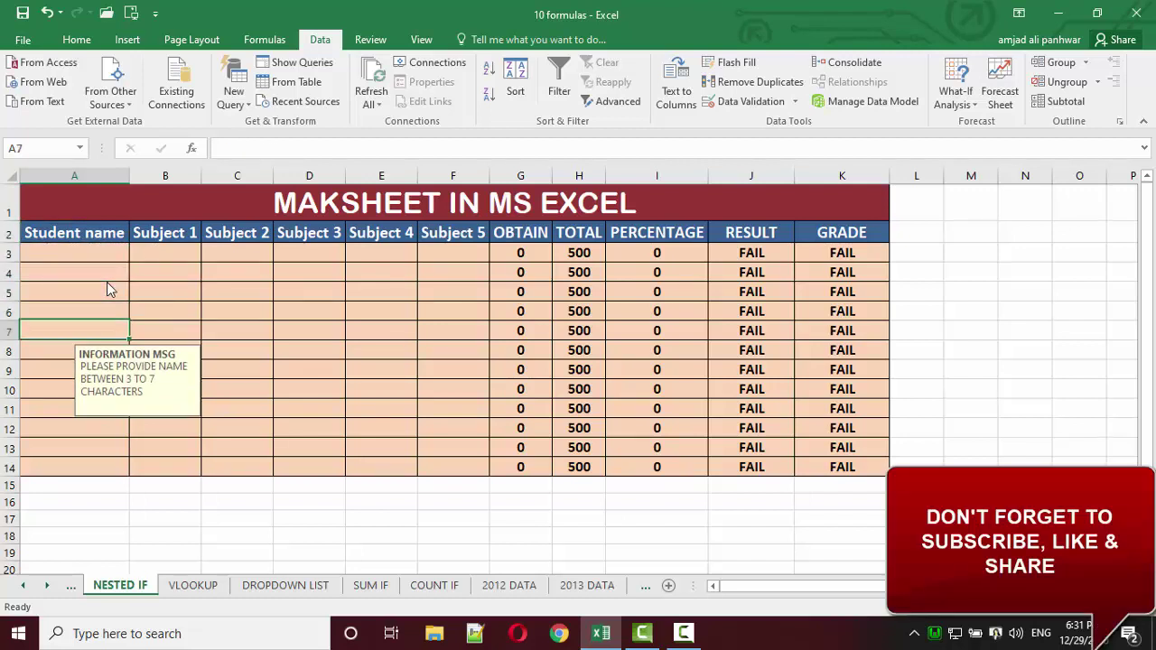
{"action": "key", "text": "Down"}
{"action": "key", "text": "Down"}
{"action": "key", "text": "Down"}
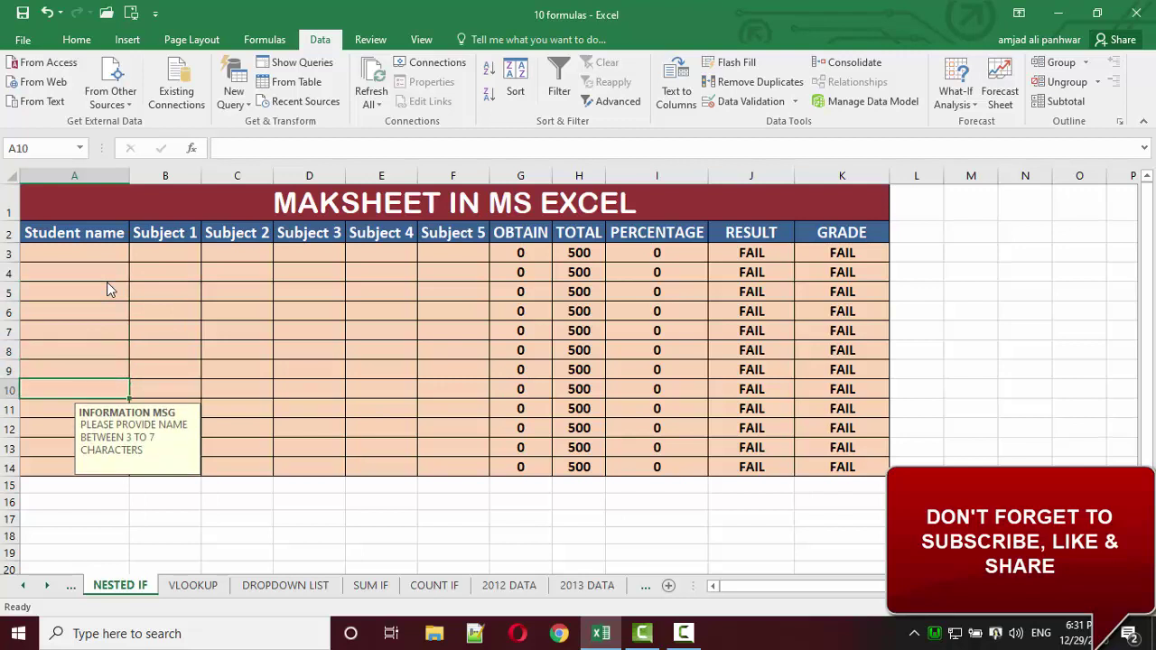
{"action": "key", "text": "Down"}
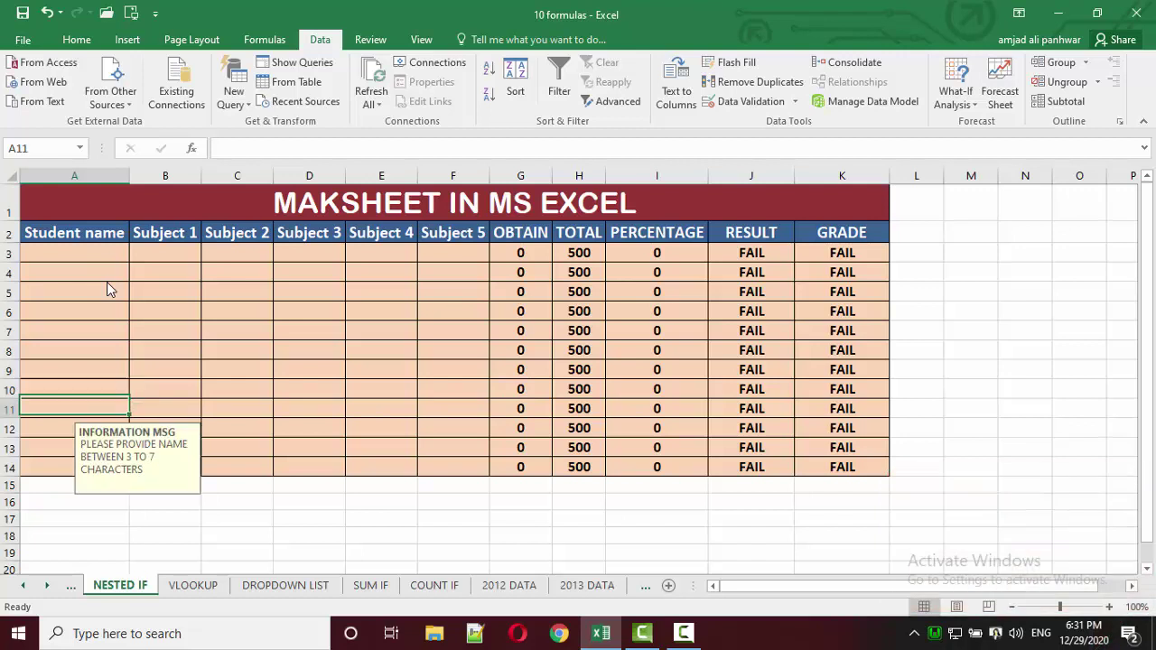
{"action": "key", "text": "Down"}
{"action": "key", "text": "Down"}
{"action": "key", "text": "Down"}
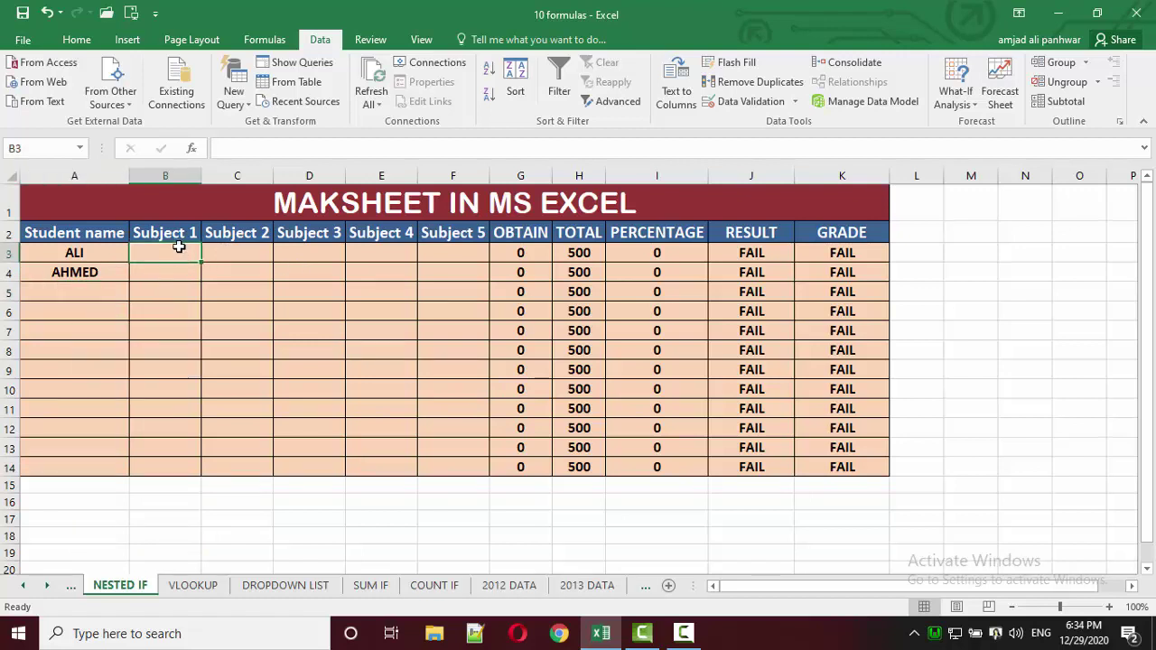
{"action": "mouse_move", "coordinate": [181, 246]}
{"action": "left_mouse_down"}
{"action": "mouse_move", "coordinate": [335, 276]}
{"action": "mouse_move", "coordinate": [442, 461]}
{"action": "left_mouse_up"}
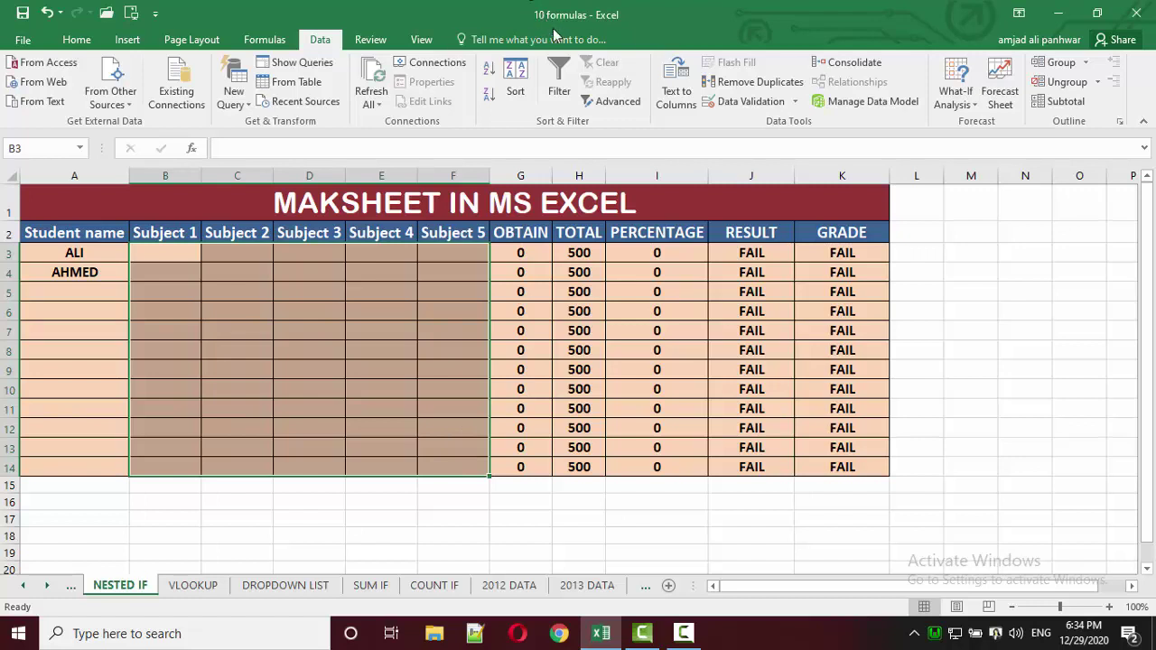
{"action": "left_click", "coordinate": [749, 101]}
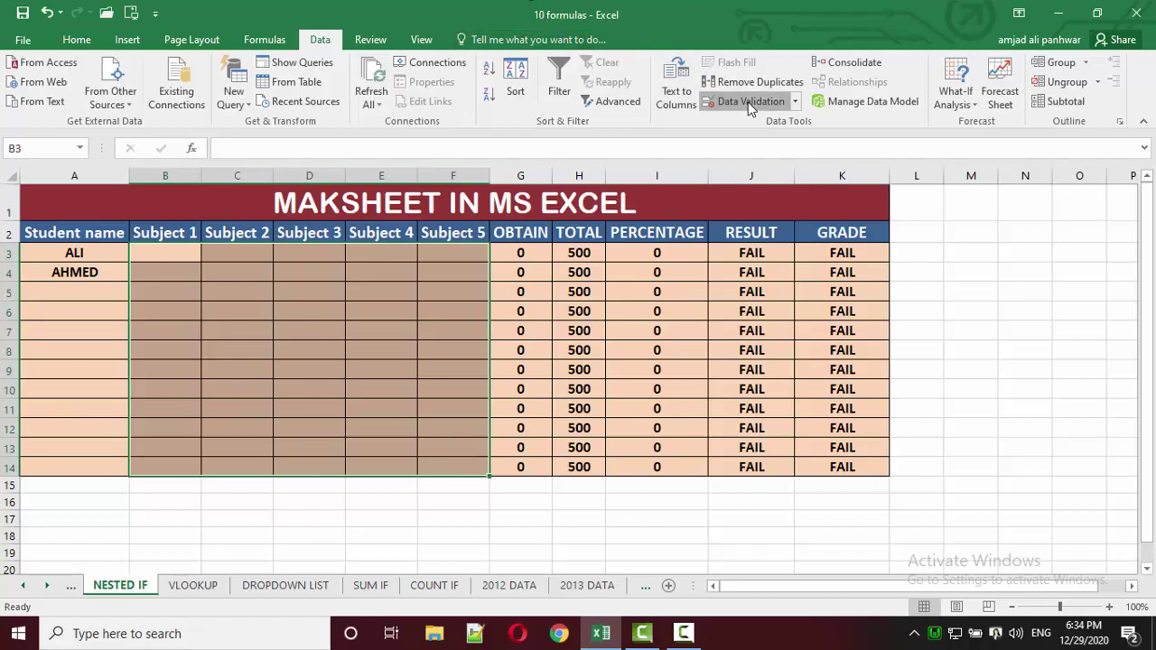
{"action": "left_click_drag", "start_coordinate": [501, 180], "coordinate": [809, 120]}
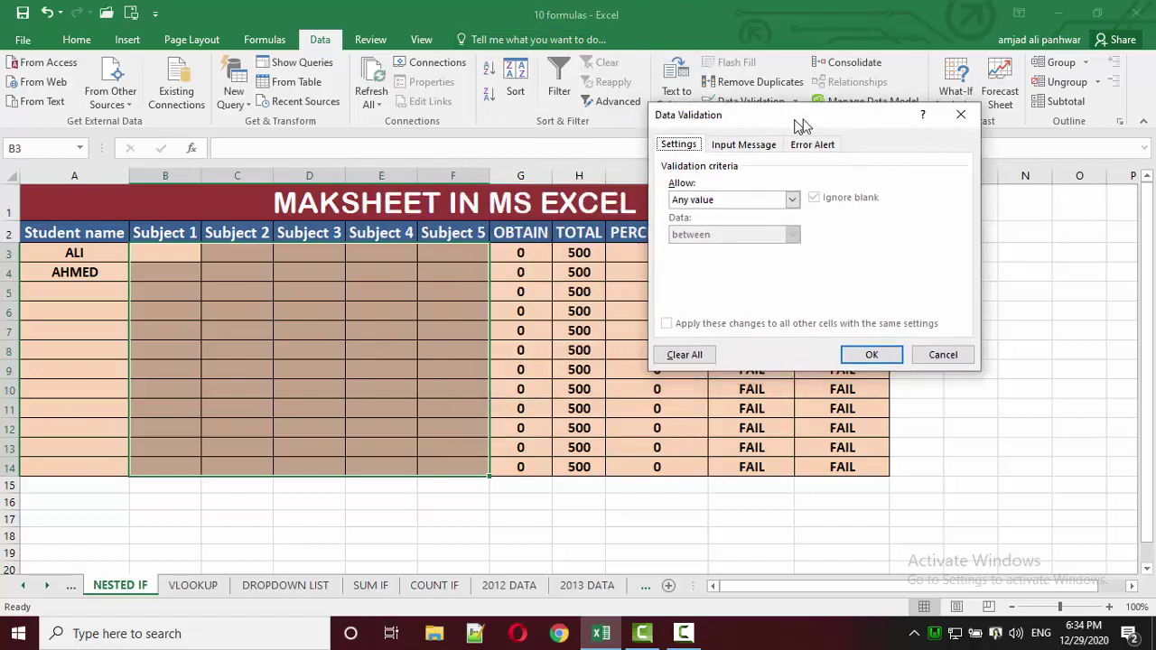
{"action": "left_click", "coordinate": [766, 201]}
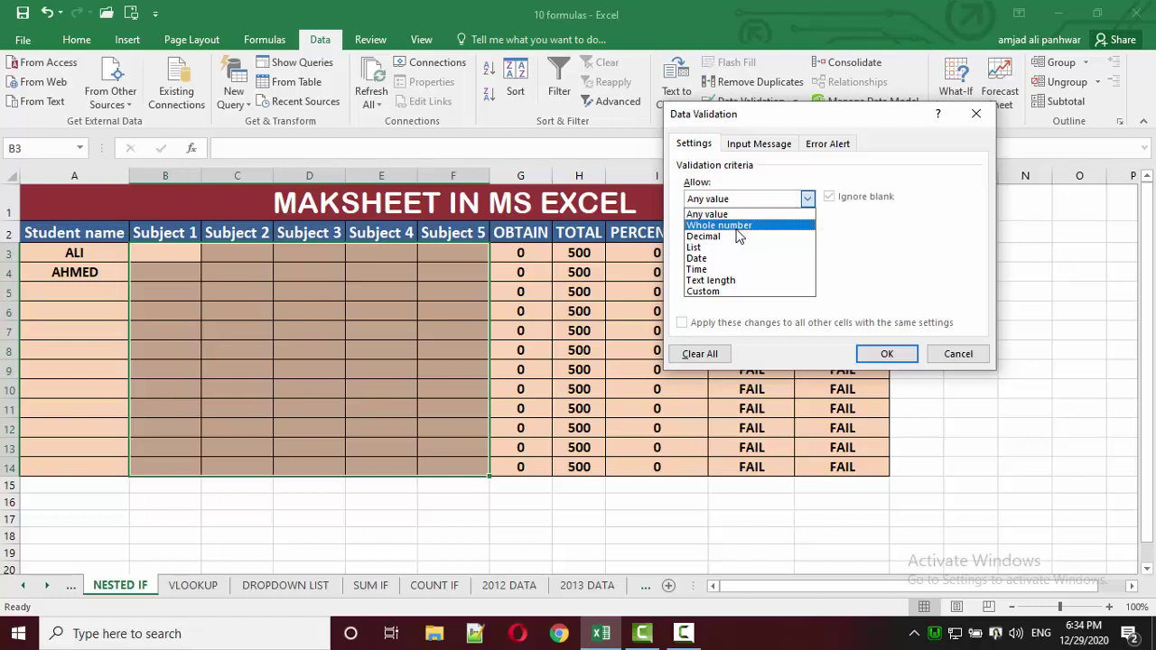
{"action": "left_click", "coordinate": [737, 225]}
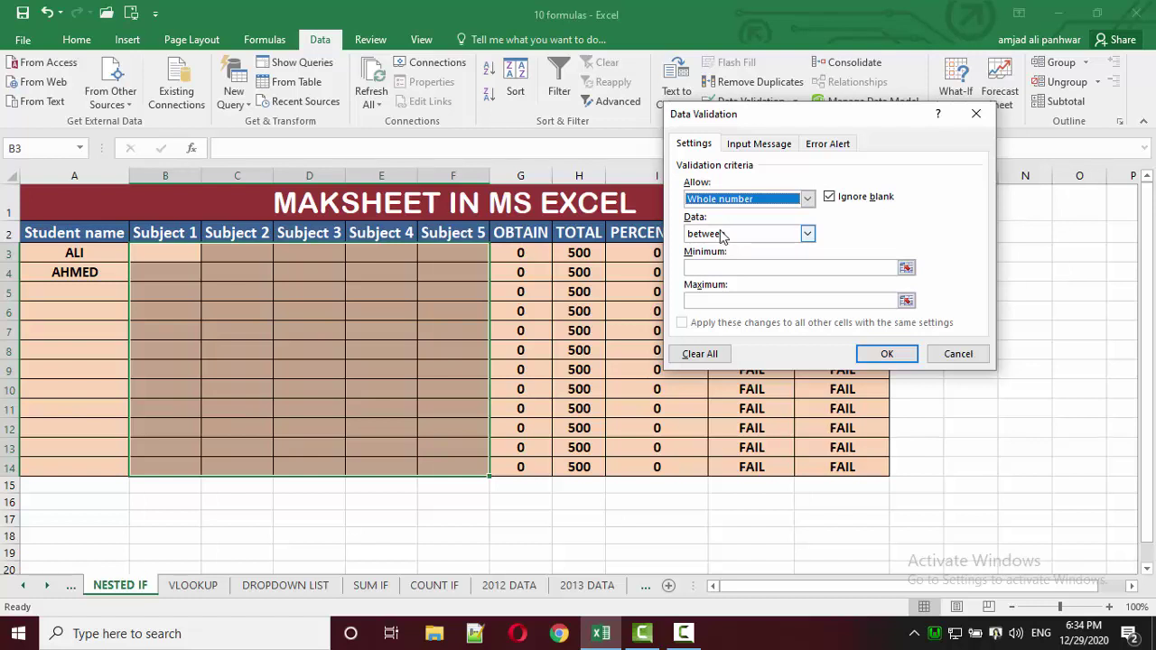
{"action": "left_click", "coordinate": [742, 266]}
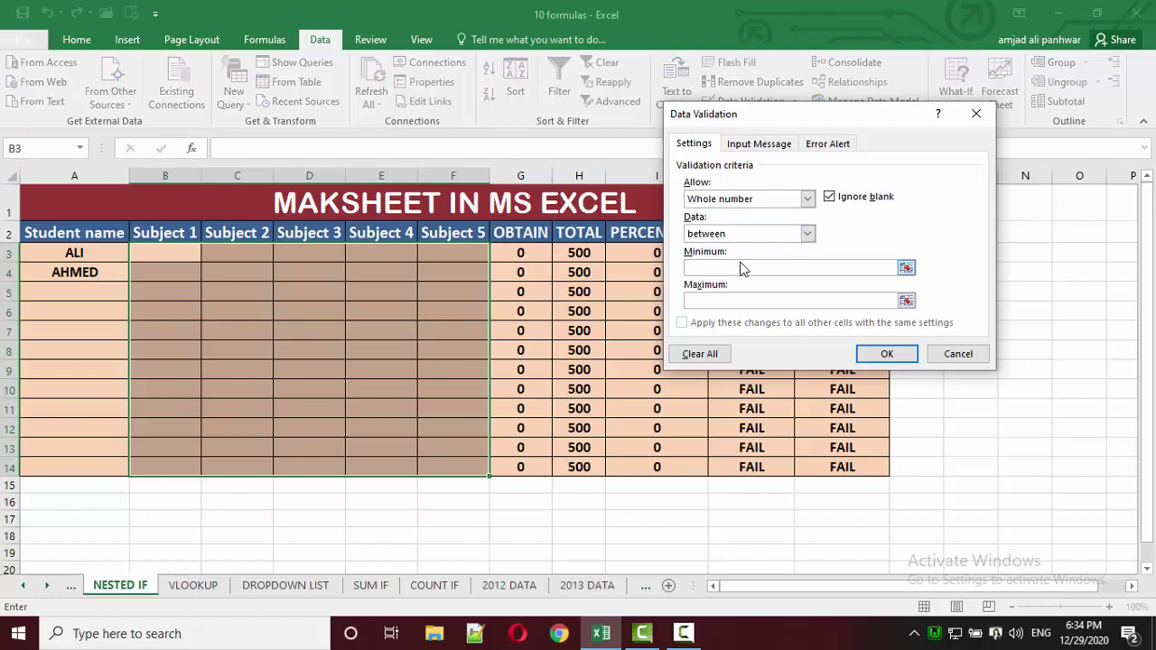
{"action": "type", "text": "0"}
{"action": "left_click", "coordinate": [741, 300]}
{"action": "type", "text": "100"}
{"action": "left_click", "coordinate": [976, 114]}
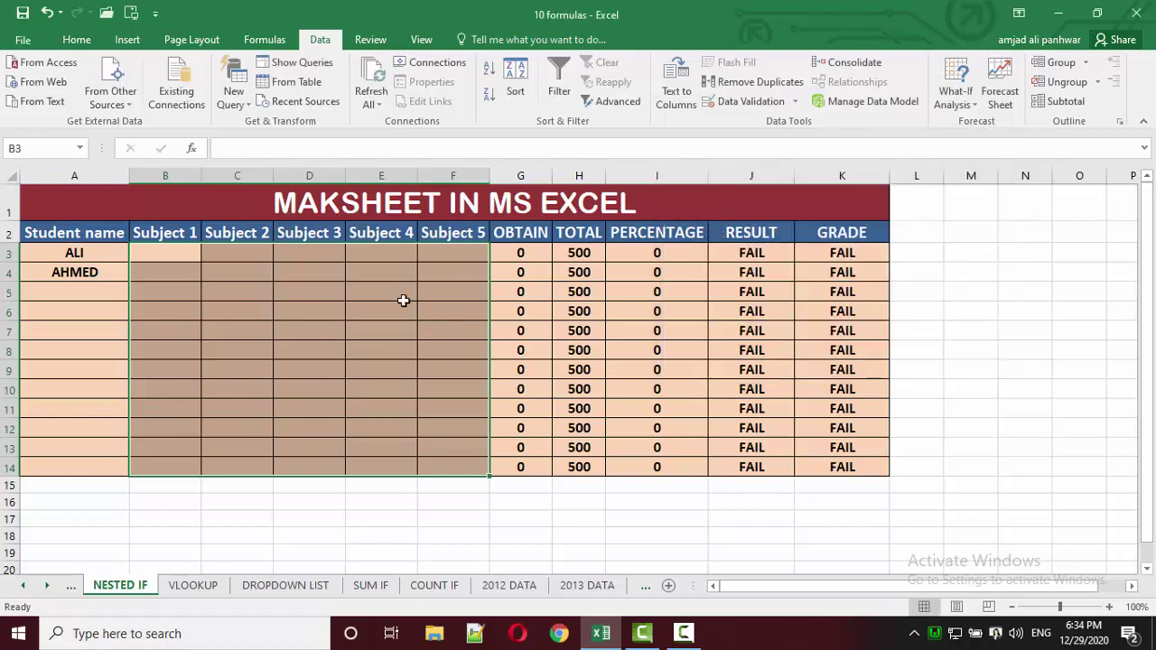
{"action": "left_click", "coordinate": [186, 261]}
{"action": "left_click", "coordinate": [186, 261]}
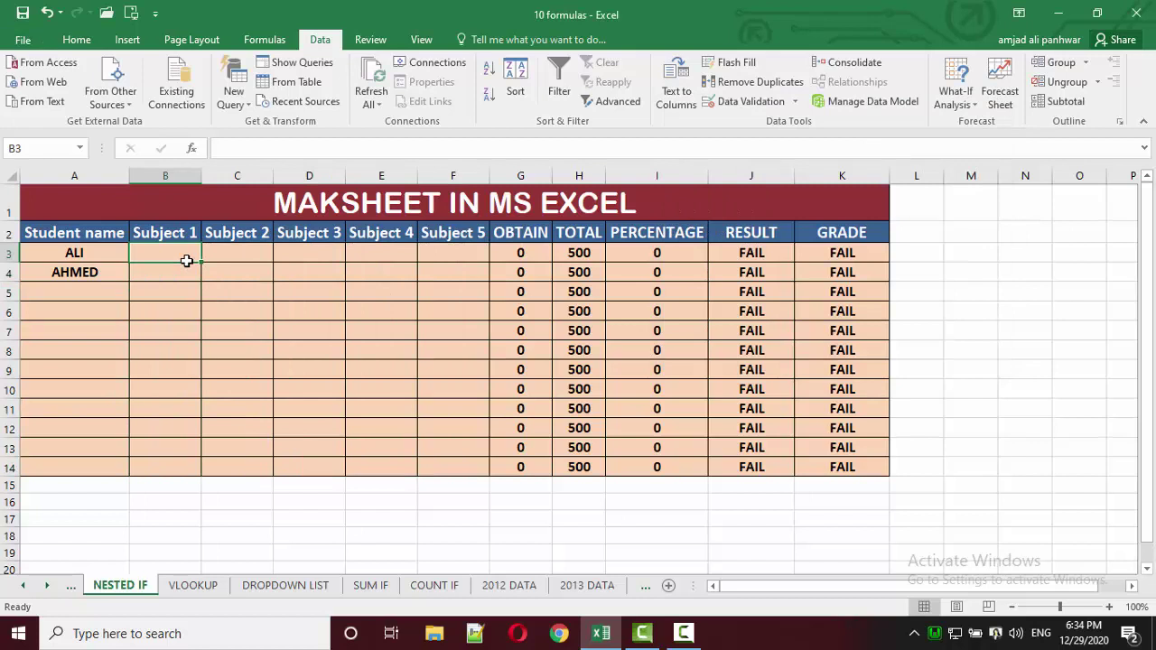
{"action": "type", "text": "112"}
{"action": "key", "text": "Tab"}
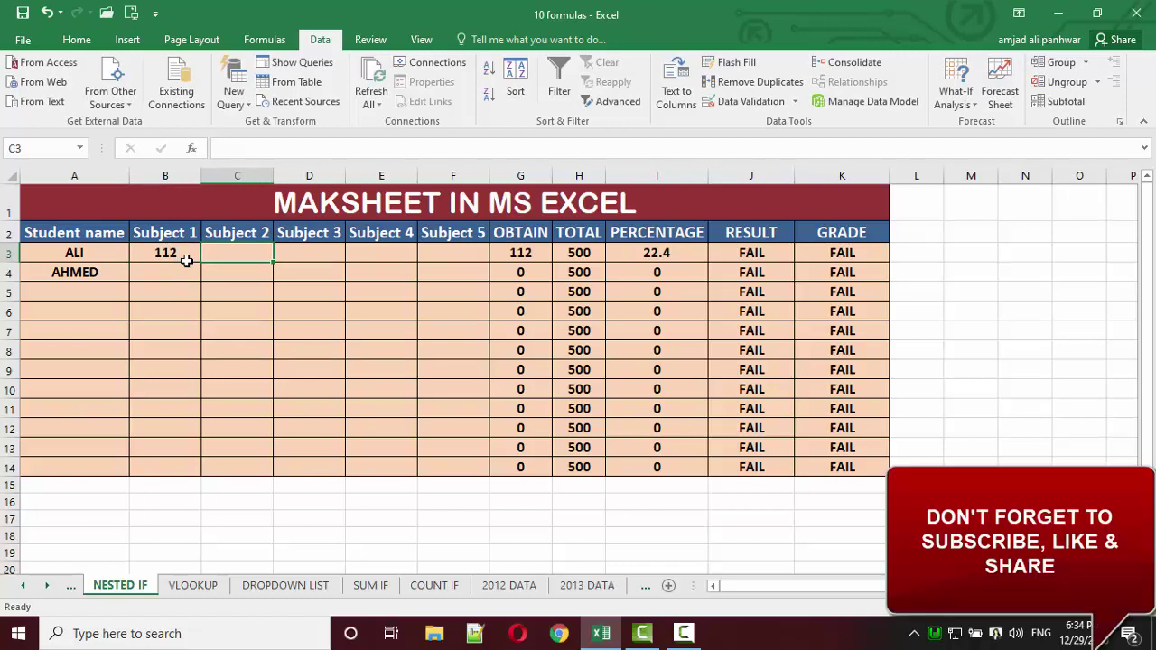
{"action": "left_click", "coordinate": [186, 261]}
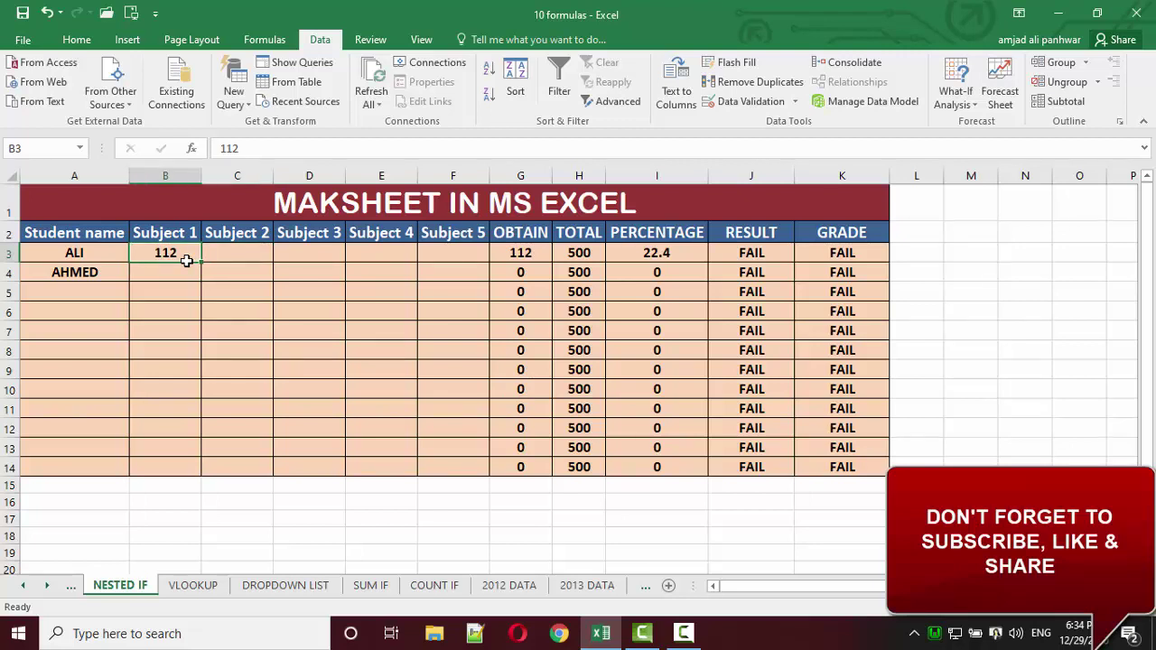
{"action": "key", "text": "Delete"}
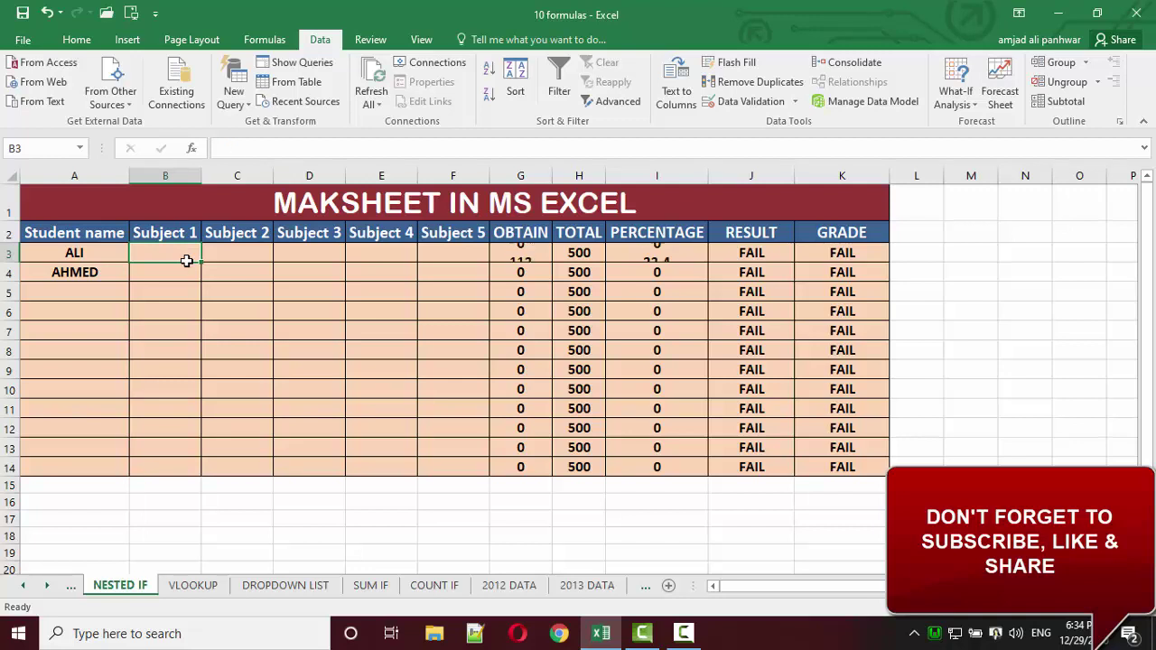
{"action": "key", "text": "Left"}
{"action": "key", "text": "Right"}
{"action": "key", "text": "shift+Right"}
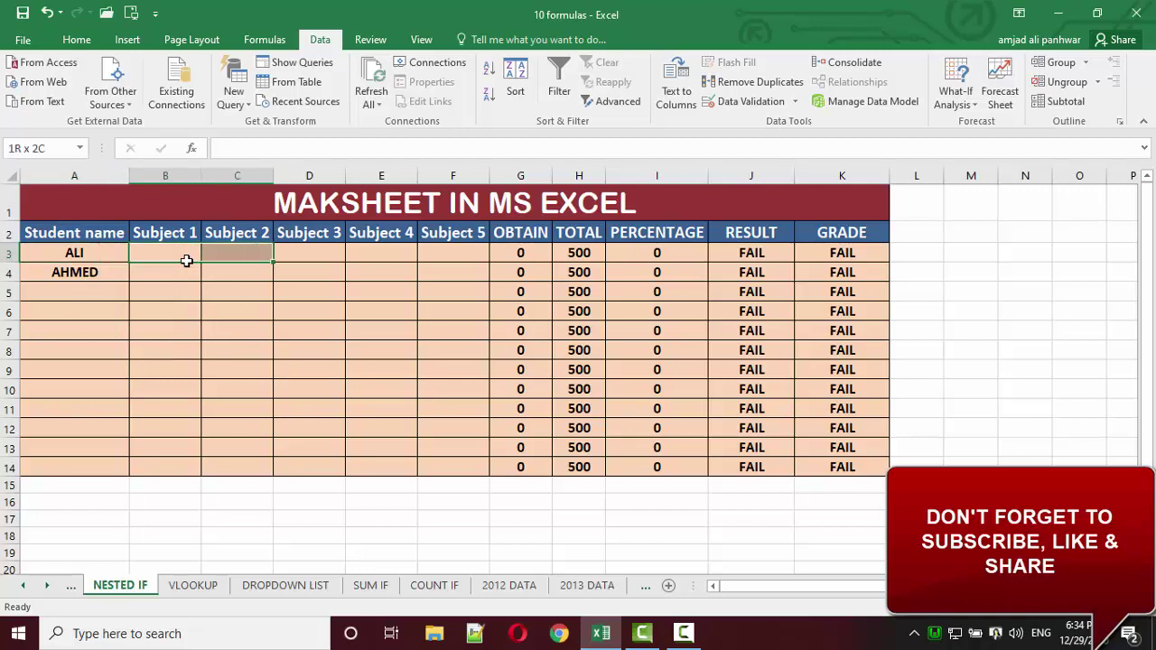
{"action": "key", "text": "shift+Right"}
{"action": "key", "text": "shift+Right"}
{"action": "key", "text": "shift+Right"}
{"action": "key", "text": "shift+Down"}
{"action": "key", "text": "shift+Down"}
{"action": "key", "text": "shift+Down"}
{"action": "key", "text": "shift+Down"}
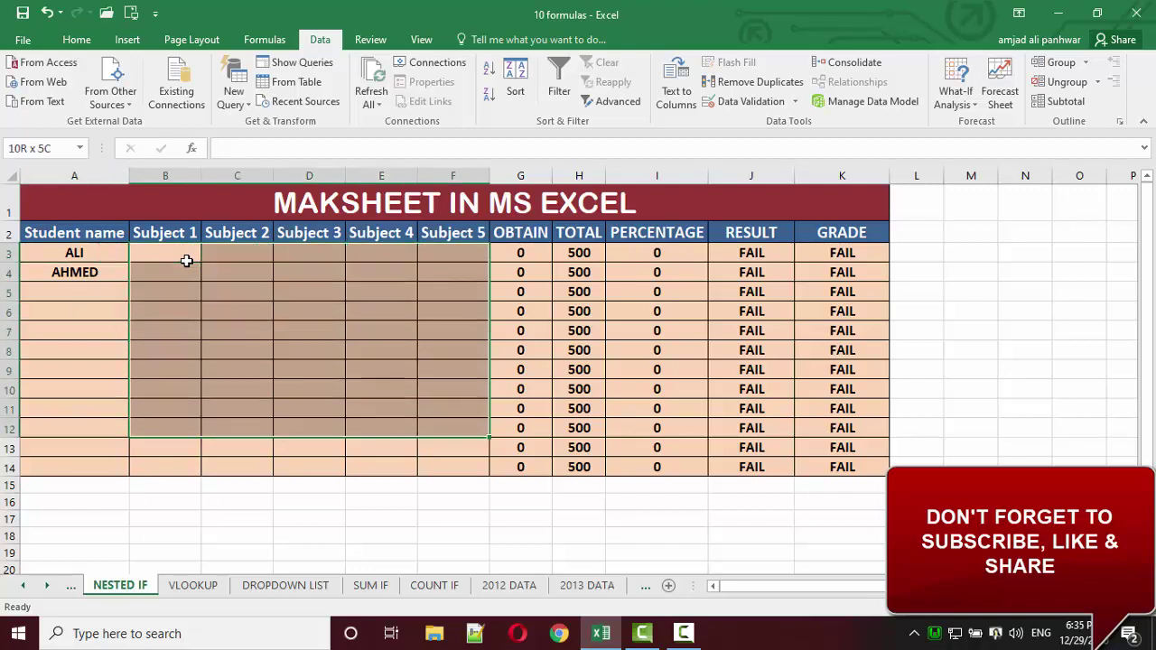
{"action": "key", "text": "shift+Down"}
{"action": "key", "text": "shift+Down"}
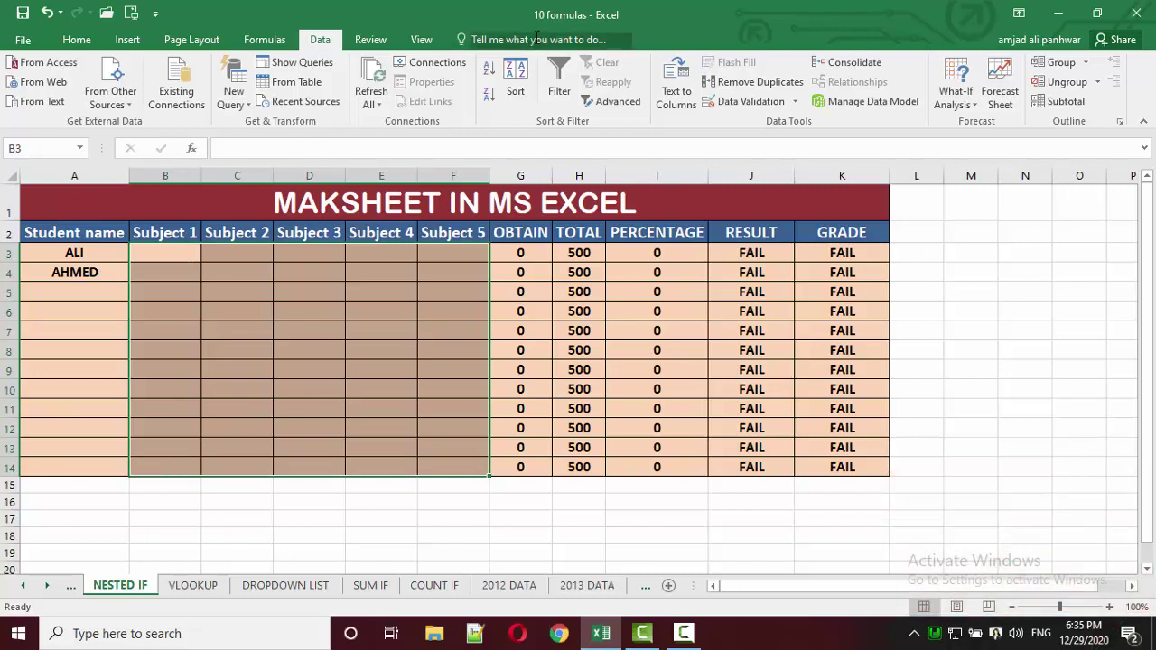
Step: Allow only whole numbers between minimum 0 and maximum 100 in the mark cells
{"action": "left_click", "coordinate": [746, 106]}
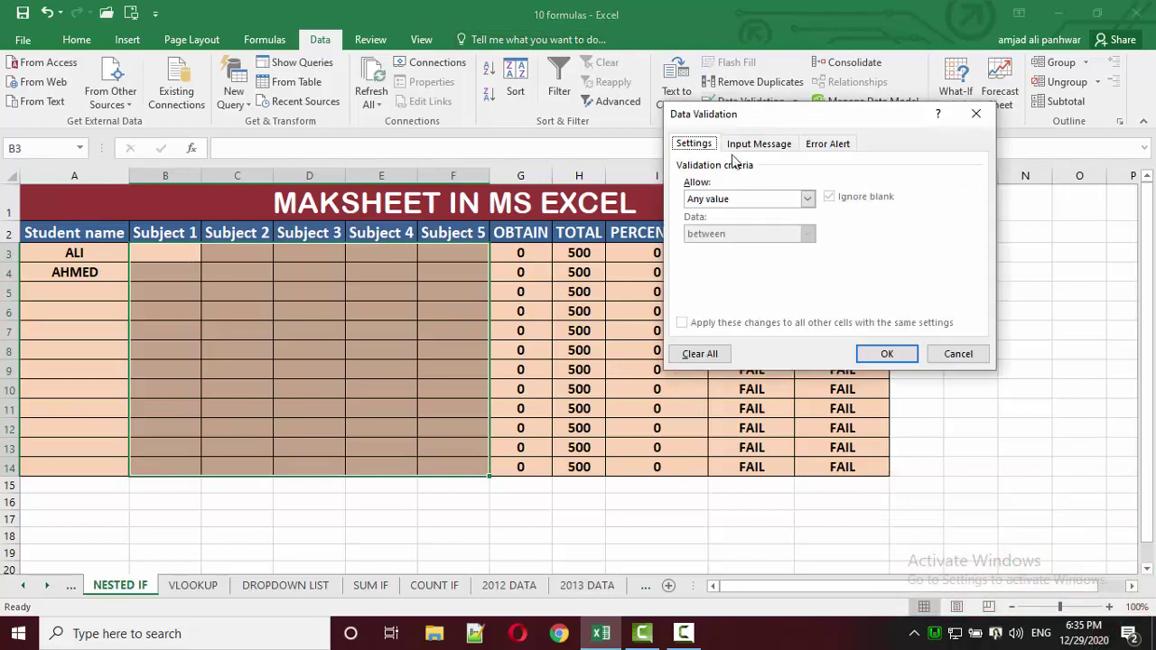
{"action": "left_click", "coordinate": [742, 199]}
{"action": "left_click", "coordinate": [742, 201]}
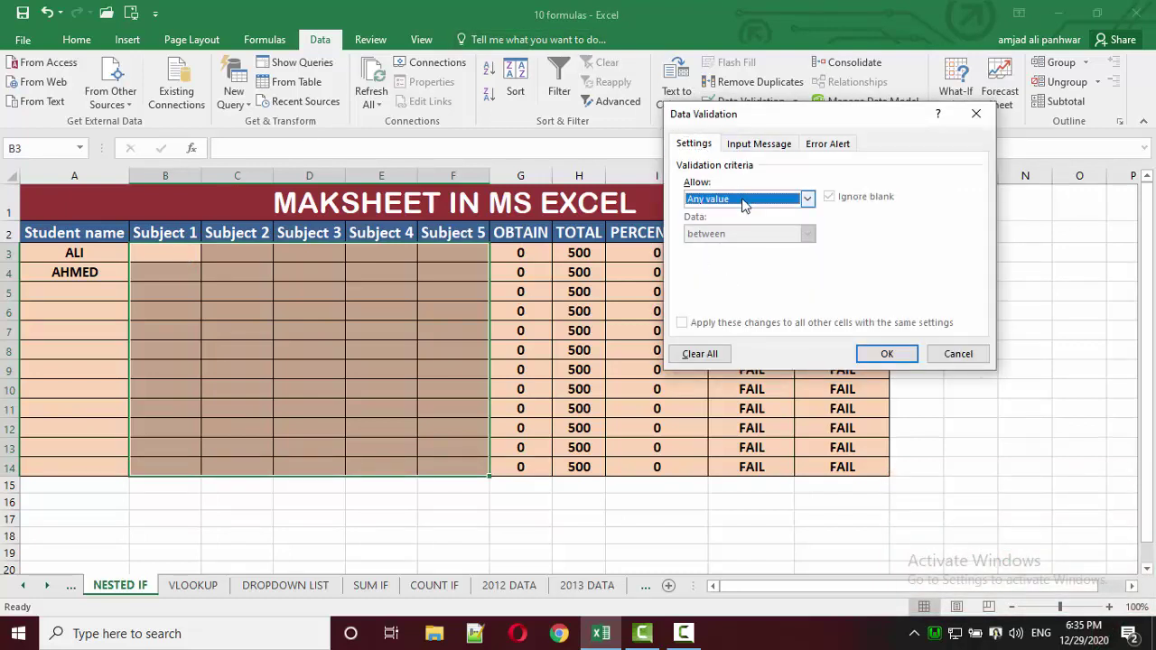
{"action": "left_click", "coordinate": [744, 200]}
{"action": "left_click", "coordinate": [734, 231]}
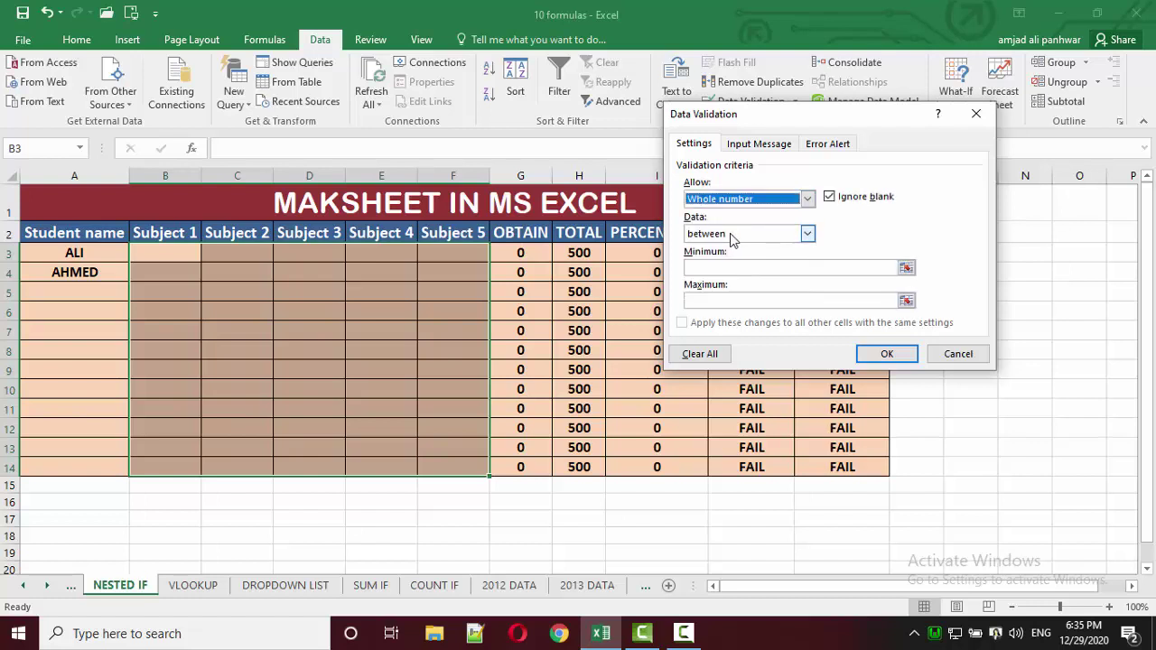
{"action": "left_click", "coordinate": [731, 267]}
{"action": "type", "text": "0"}
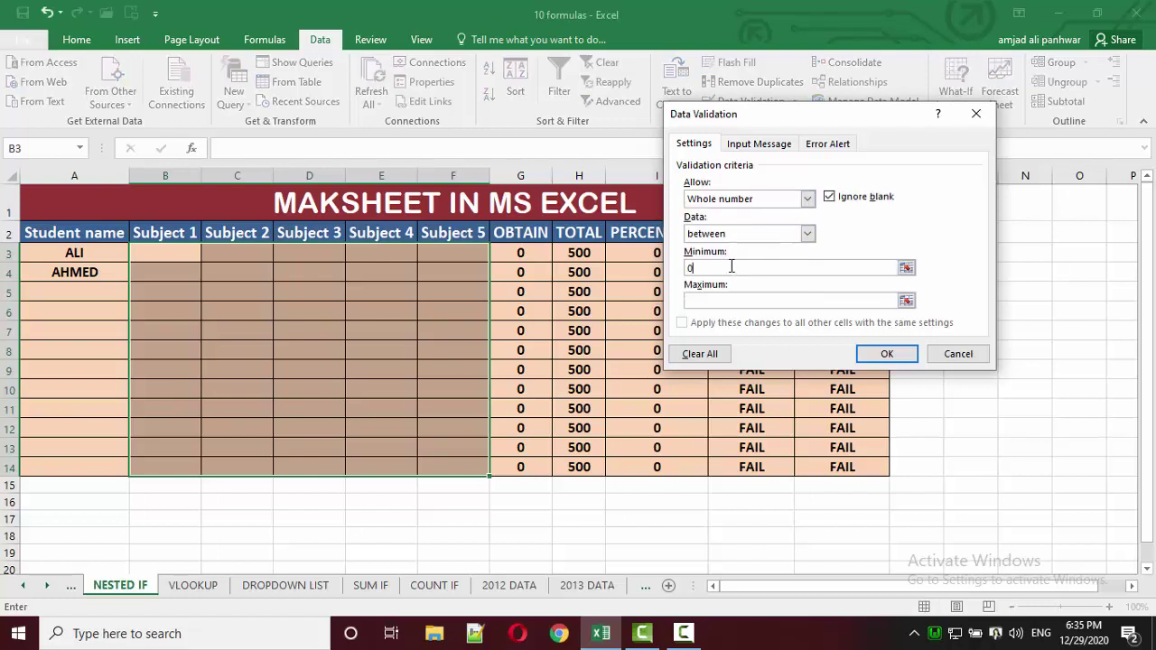
{"action": "left_click", "coordinate": [741, 301]}
{"action": "type", "text": "100"}
Step: Enter input title INFO with message 'PLEASE PROVIDE MARKS BETWEEN 0 TO 100', replacing NUMBERS with MARKS
{"action": "left_click", "coordinate": [747, 148]}
{"action": "left_click", "coordinate": [725, 222]}
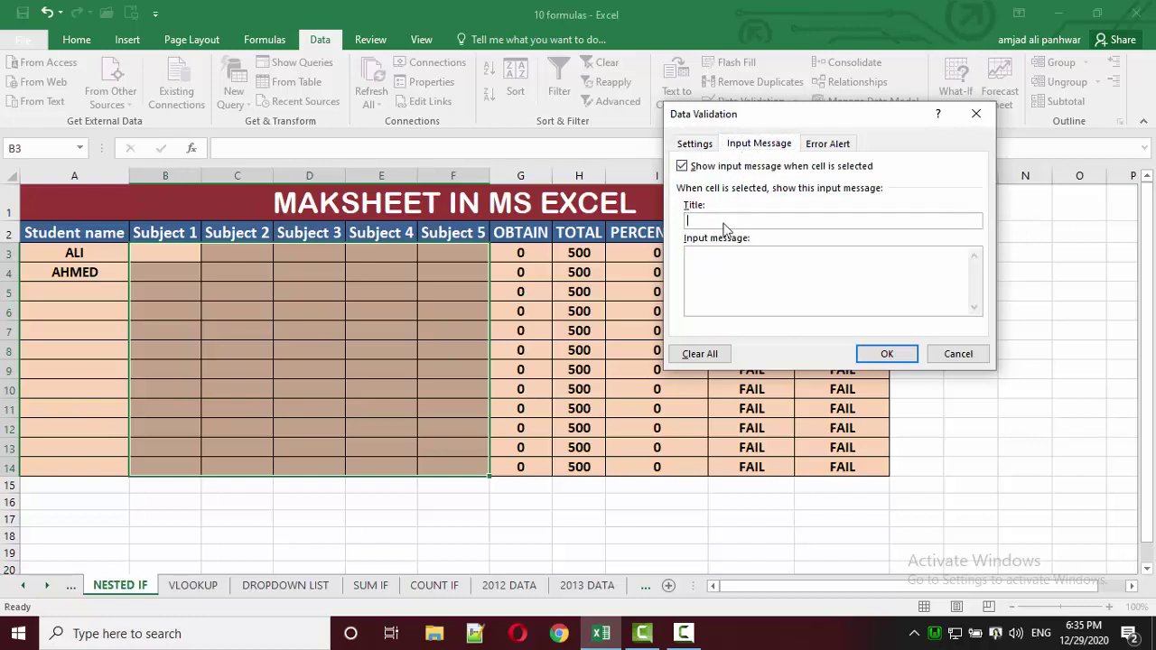
{"action": "type", "text": "INFO"}
{"action": "type", "text": "PLE"}
{"action": "type", "text": "ASE PROVI"}
{"action": "type", "text": "DE"}
{"action": "type", "text": " NUMB"}
{"action": "type", "text": "ERS BET"}
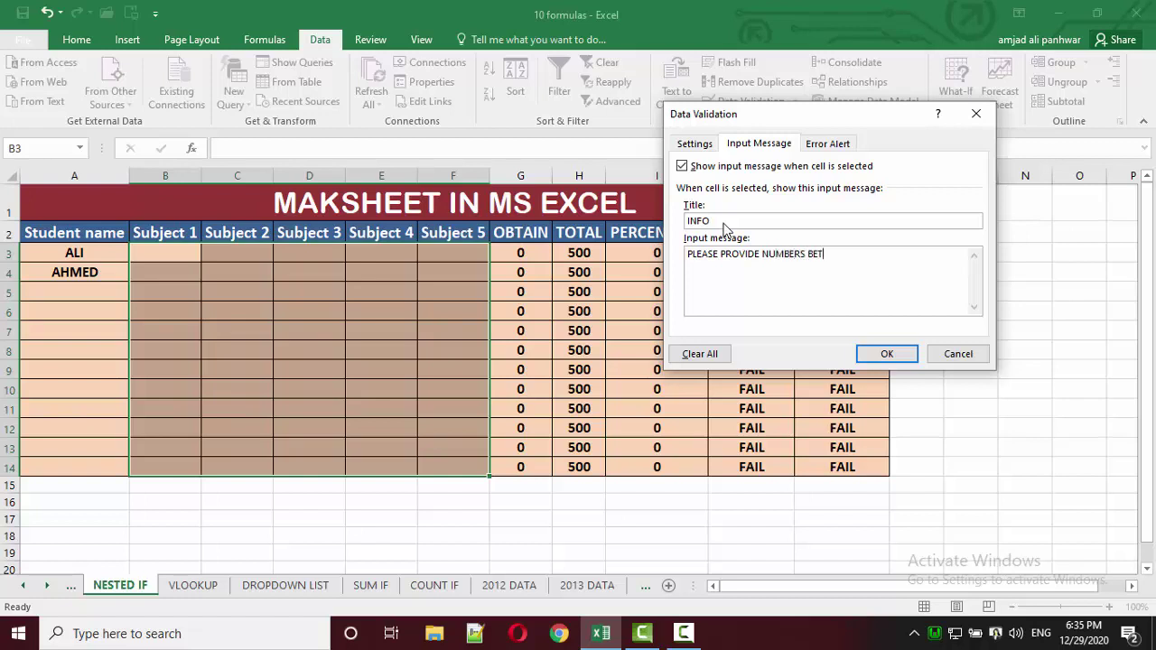
{"action": "type", "text": "WEEN "}
{"action": "type", "text": "0 TO 100"}
{"action": "double_click", "coordinate": [784, 255]}
{"action": "type", "text": "MARKS"}
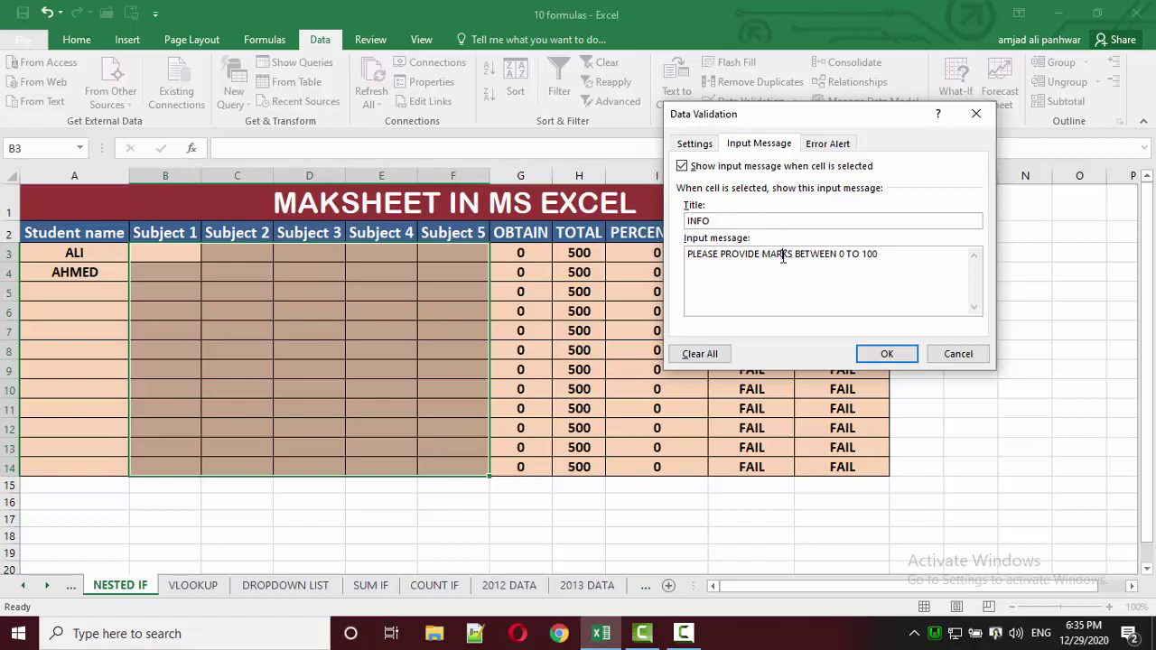
{"action": "left_click_drag", "start_coordinate": [878, 254], "coordinate": [683, 253]}
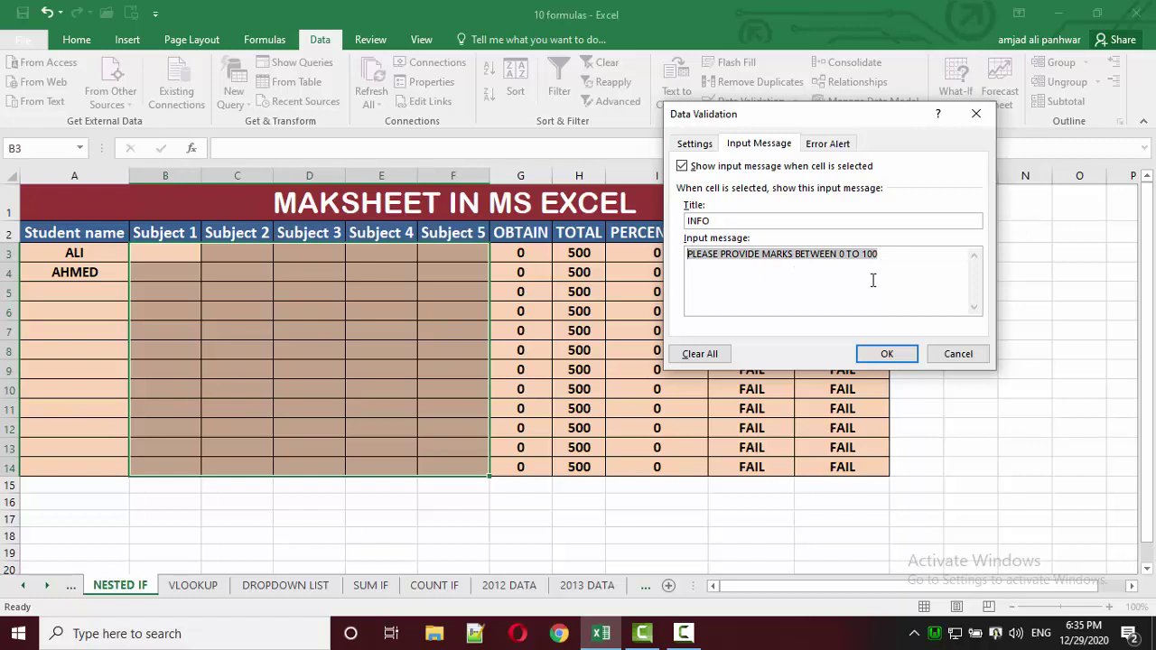
Step: Add a Stop error alert titled 'ERROR' with the message 'PLEASE PROVIDE MARKS BETWEEN 0 TO 100'
{"action": "left_click", "coordinate": [837, 144]}
{"action": "left_click", "coordinate": [830, 220]}
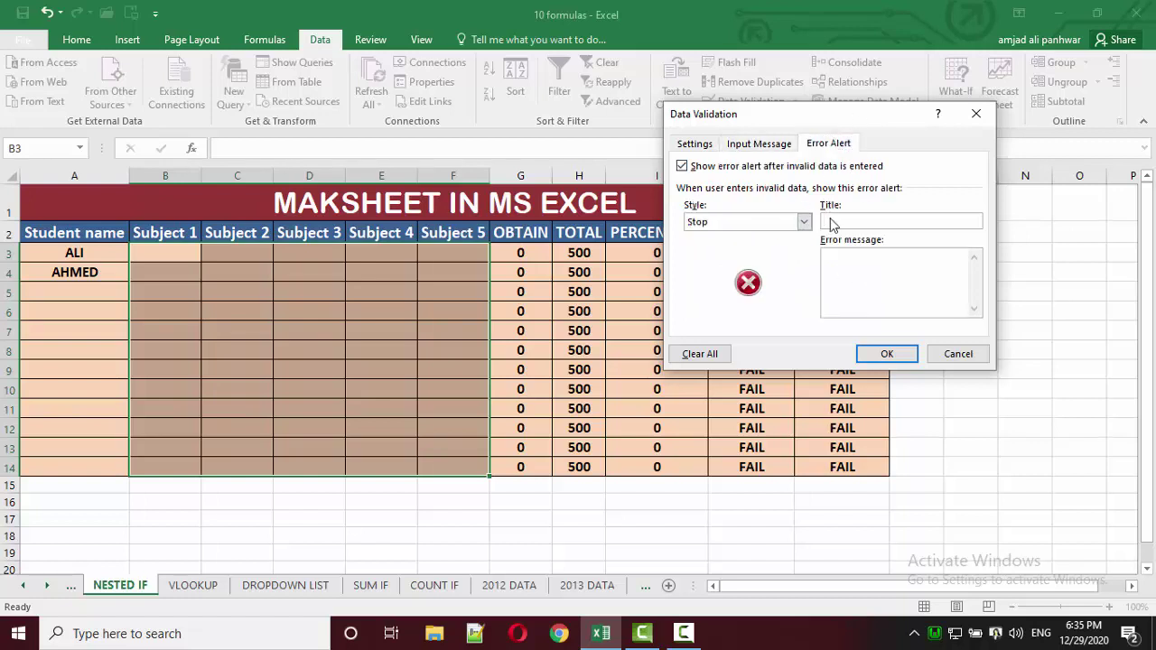
{"action": "type", "text": "error"}
{"action": "key", "text": "Tab"}
{"action": "double_click", "coordinate": [832, 221]}
{"action": "type", "text": "ERROR"}
{"action": "key", "text": "Tab"}
{"action": "type", "text": "PLEASE PROVIDE MARKS BETWEEN 0 TO 100"}
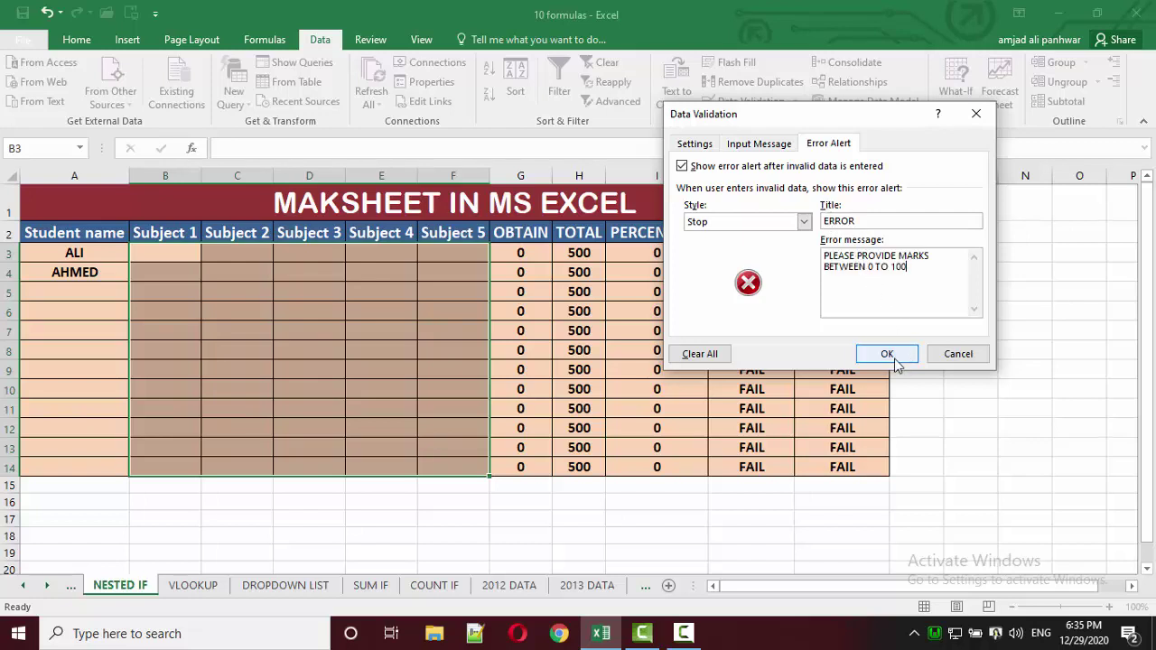
{"action": "left_click", "coordinate": [893, 359]}
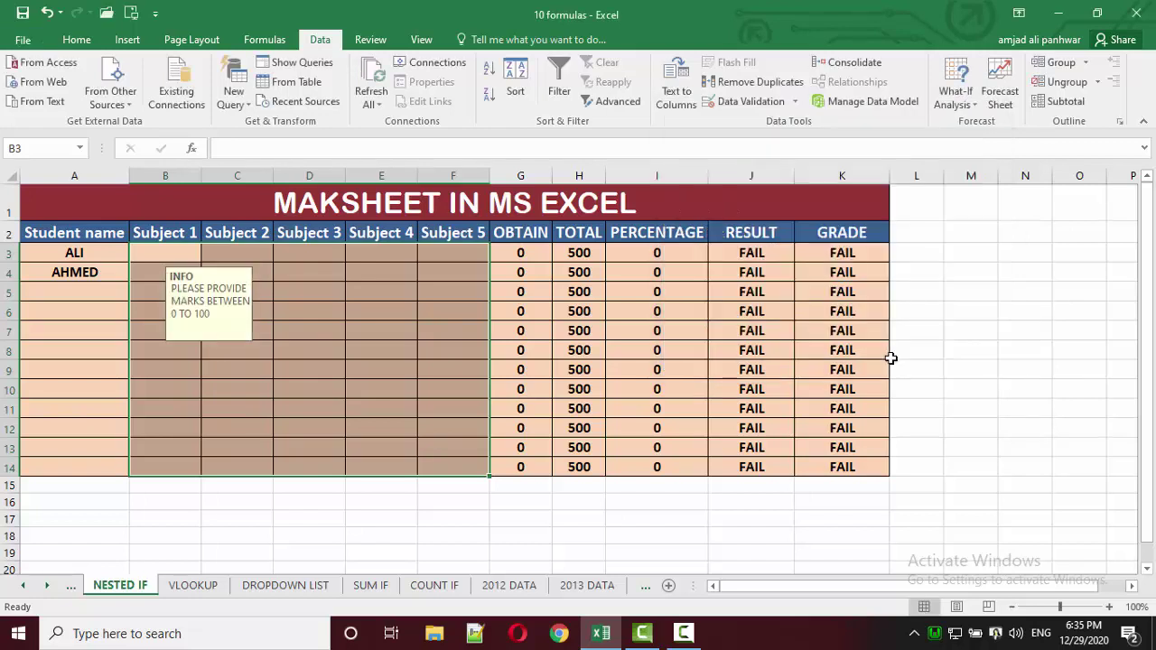
Step: Check that the input tip appears on several mark cells, including D10 and E8
{"action": "left_click", "coordinate": [286, 263]}
{"action": "left_click", "coordinate": [186, 258]}
{"action": "left_click", "coordinate": [292, 382]}
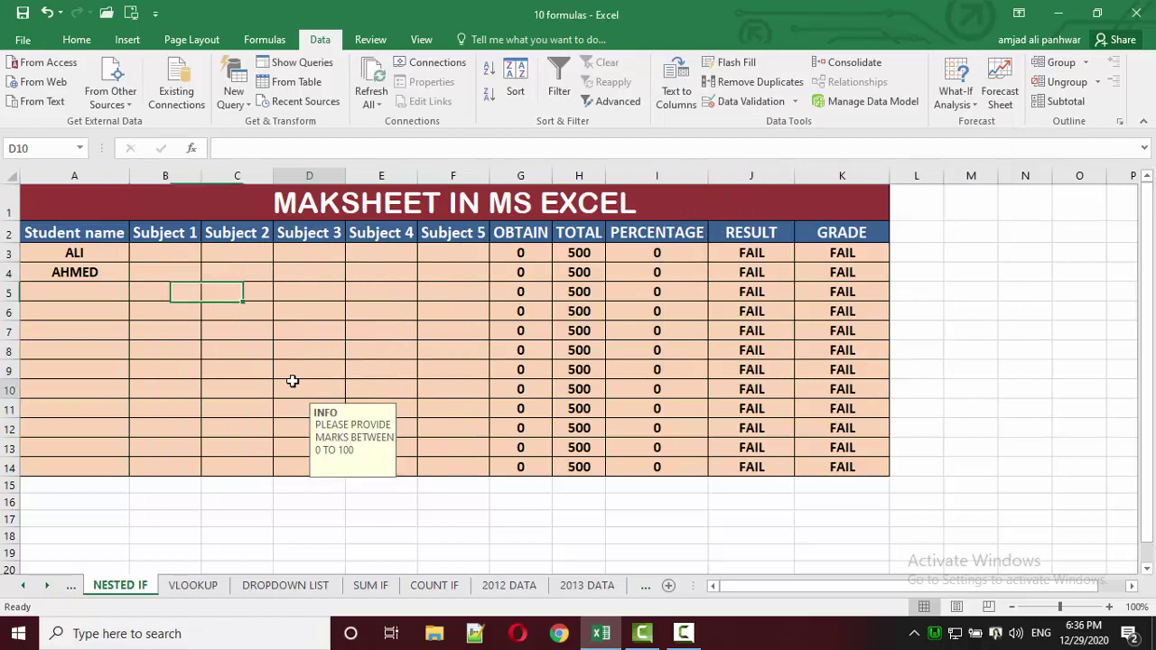
{"action": "left_click", "coordinate": [402, 347]}
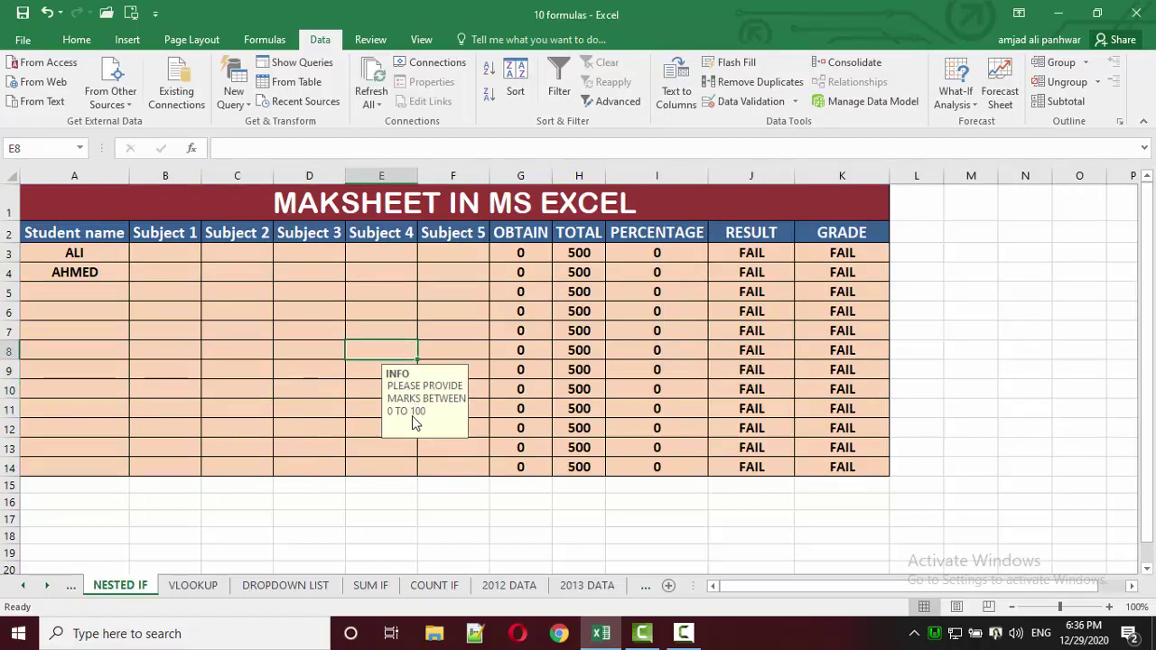
Step: Test entering 'A' in B3, confirm it is rejected, and cancel the error
{"action": "left_click", "coordinate": [173, 251]}
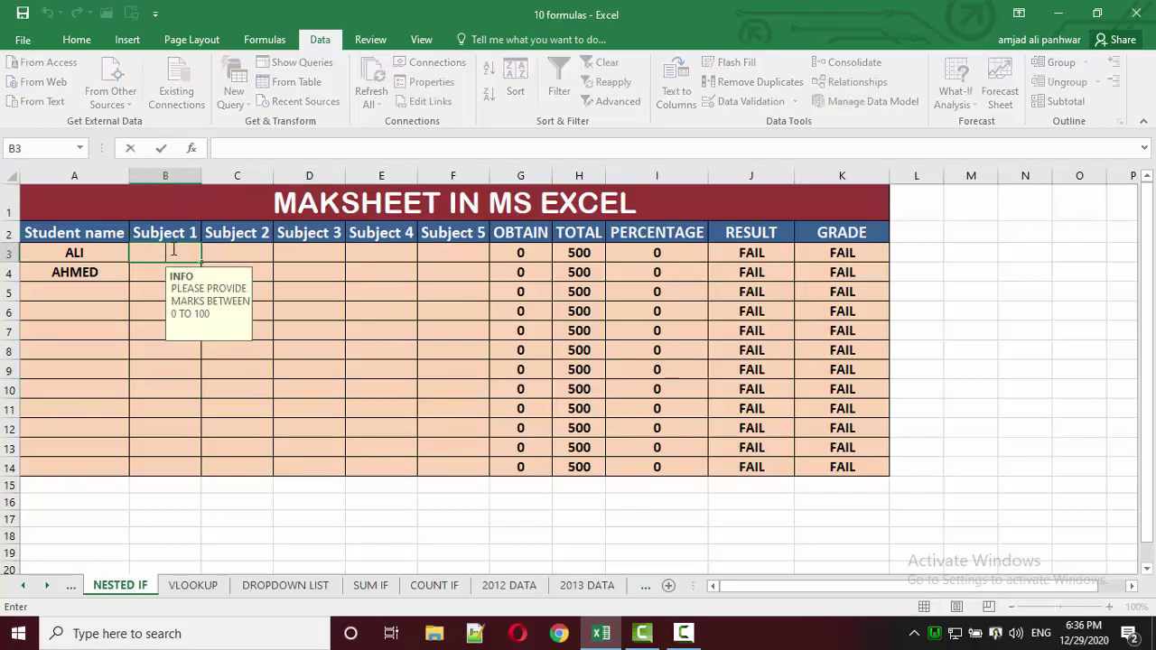
{"action": "type", "text": "A"}
{"action": "key", "text": "Return"}
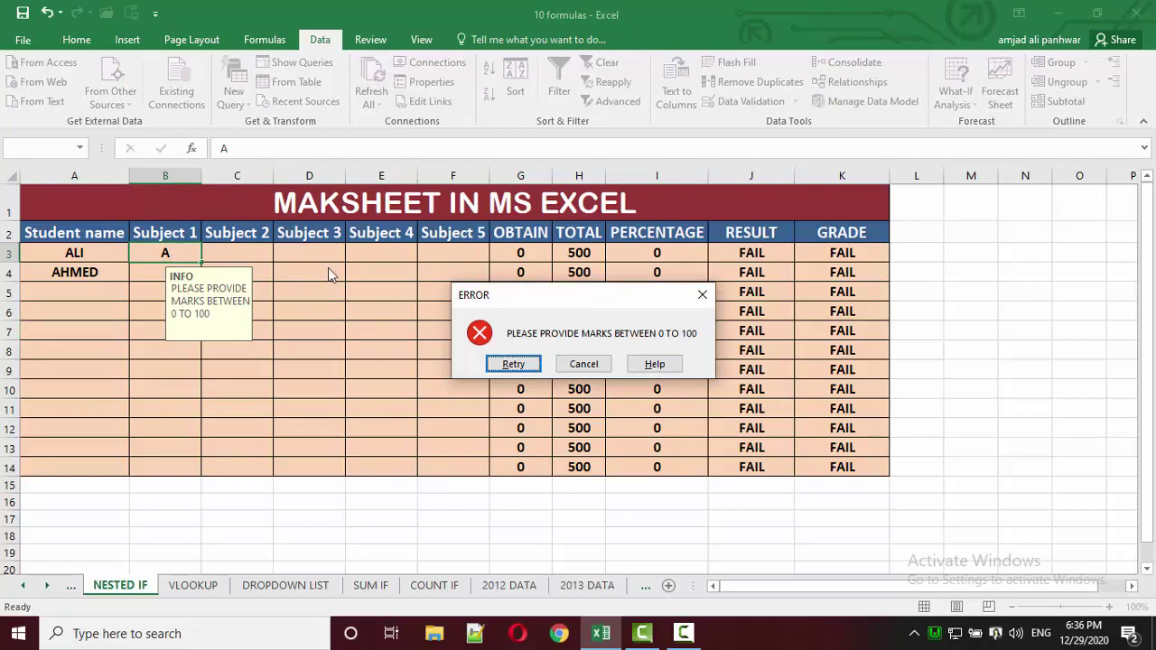
{"action": "left_click", "coordinate": [701, 295]}
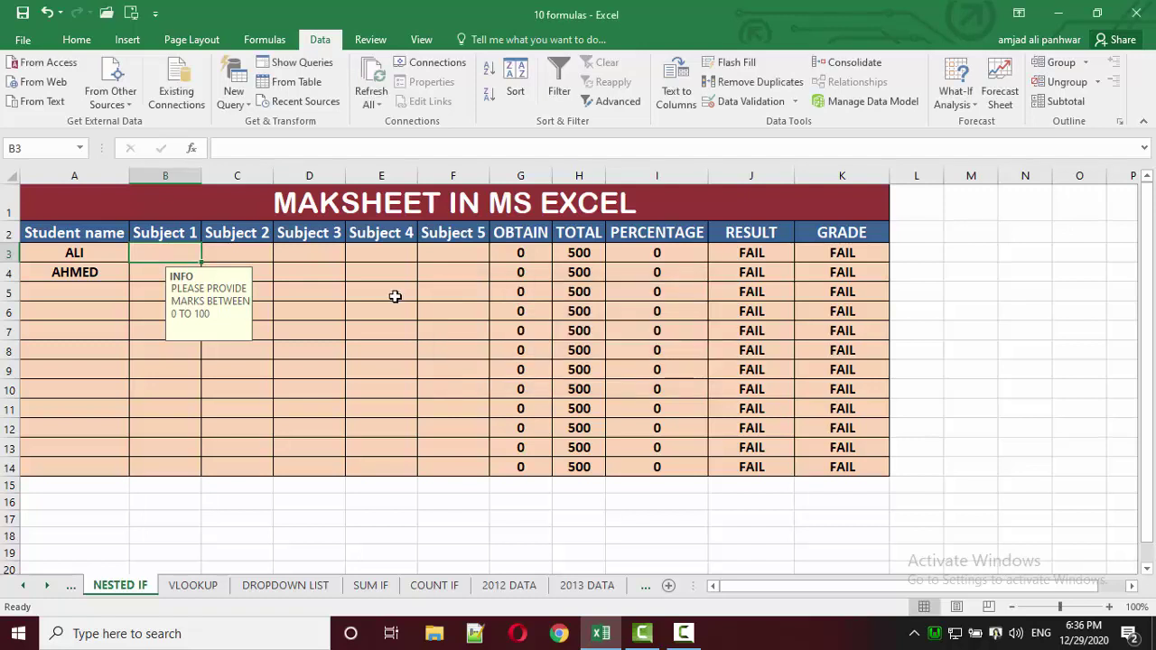
Step: Enter marks 1 and 100 in Subjects 1–2, then cancel the rejected 101 in Subject 3
{"action": "type", "text": "1"}
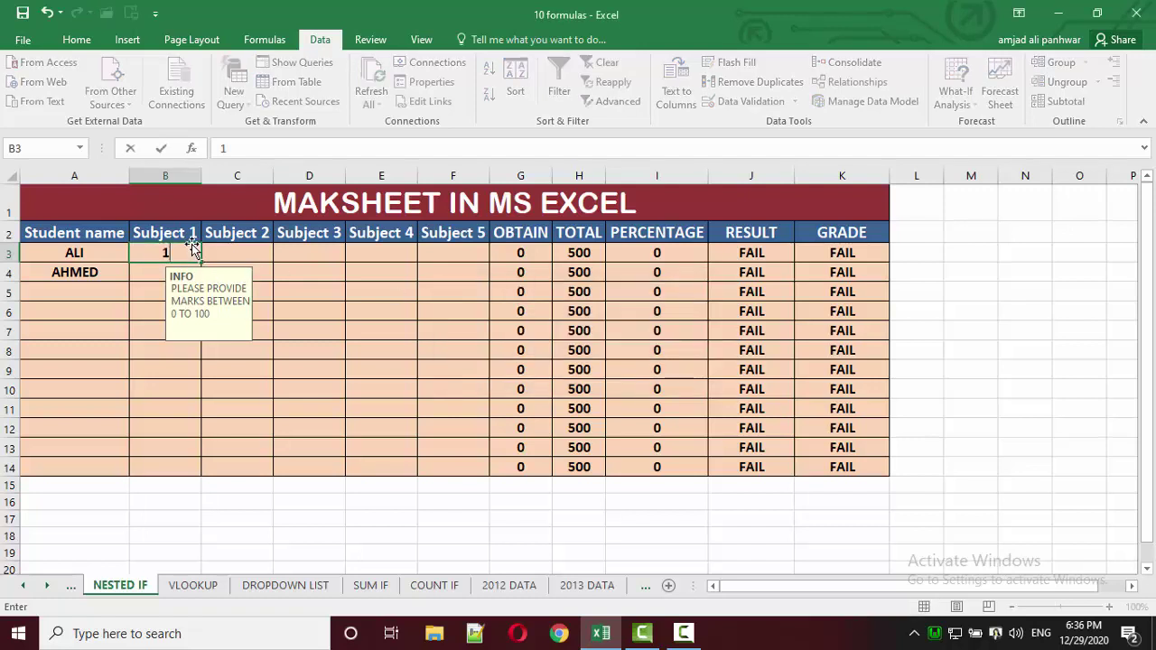
{"action": "key", "text": "Tab"}
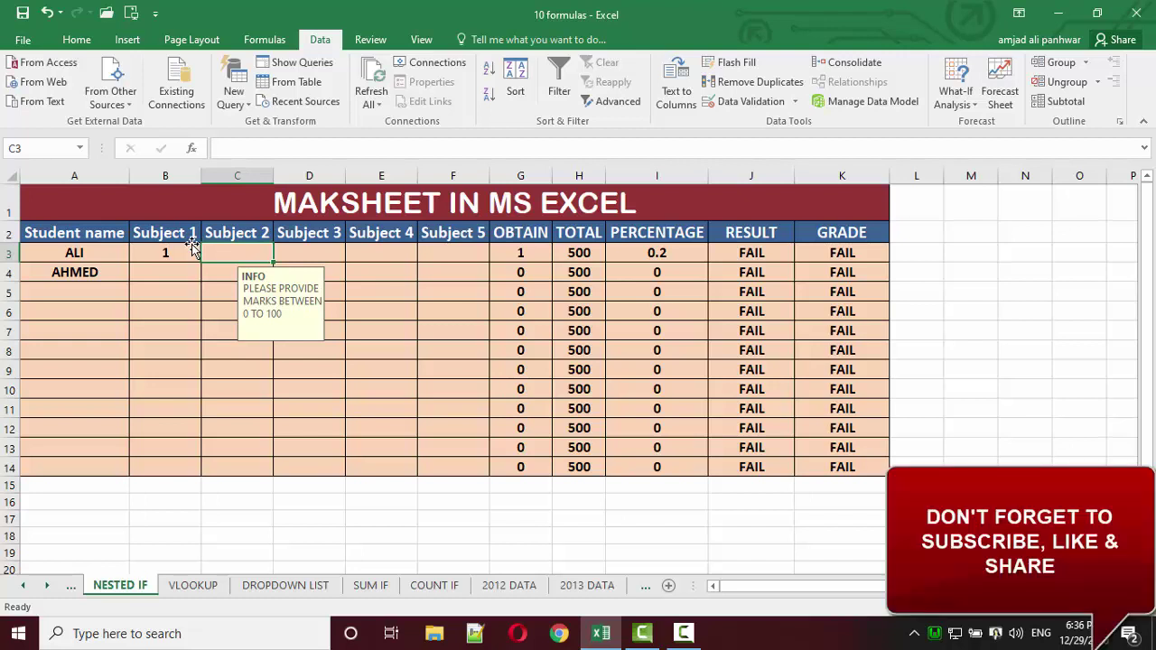
{"action": "type", "text": "100"}
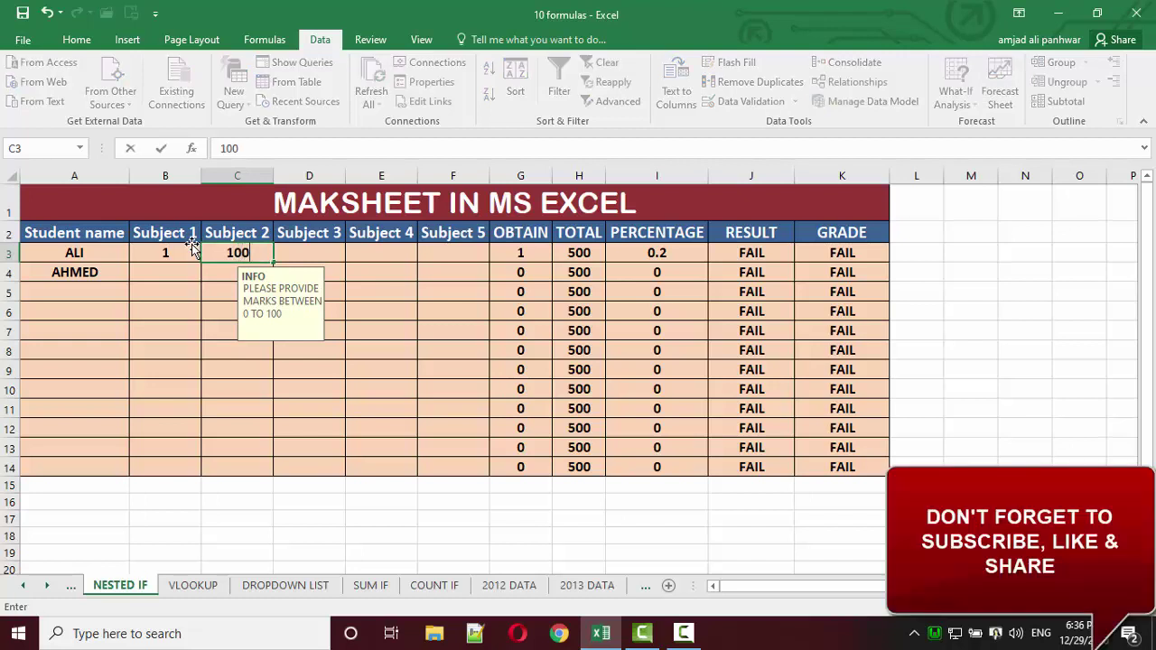
{"action": "key", "text": "Tab"}
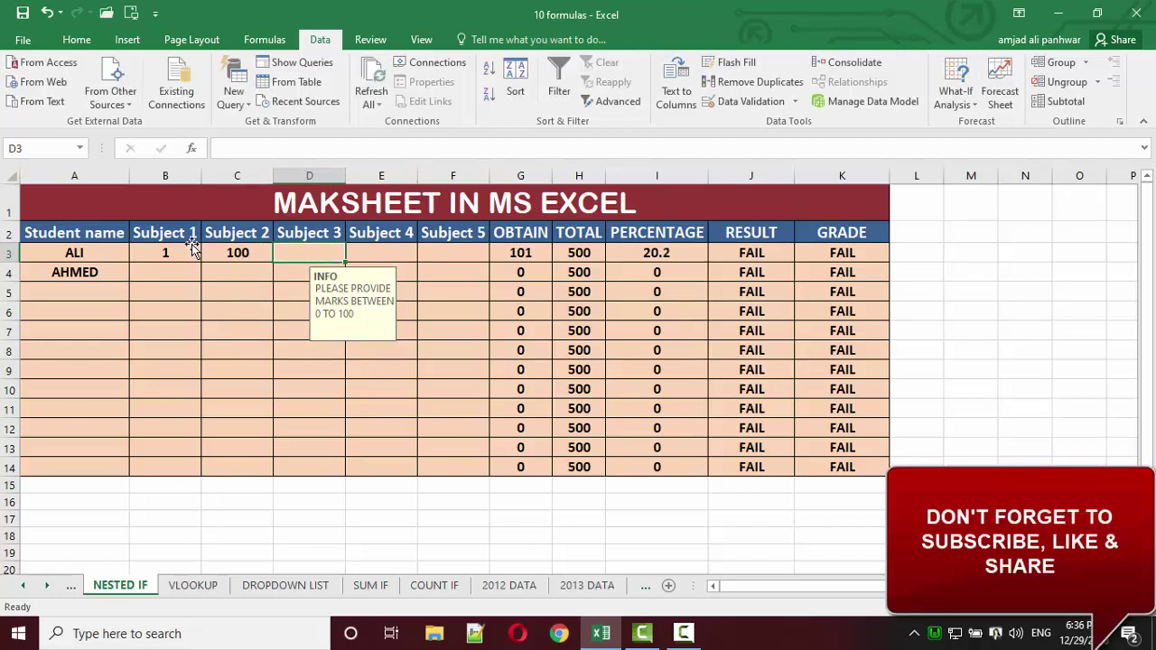
{"action": "type", "text": "101"}
{"action": "key", "text": "Tab"}
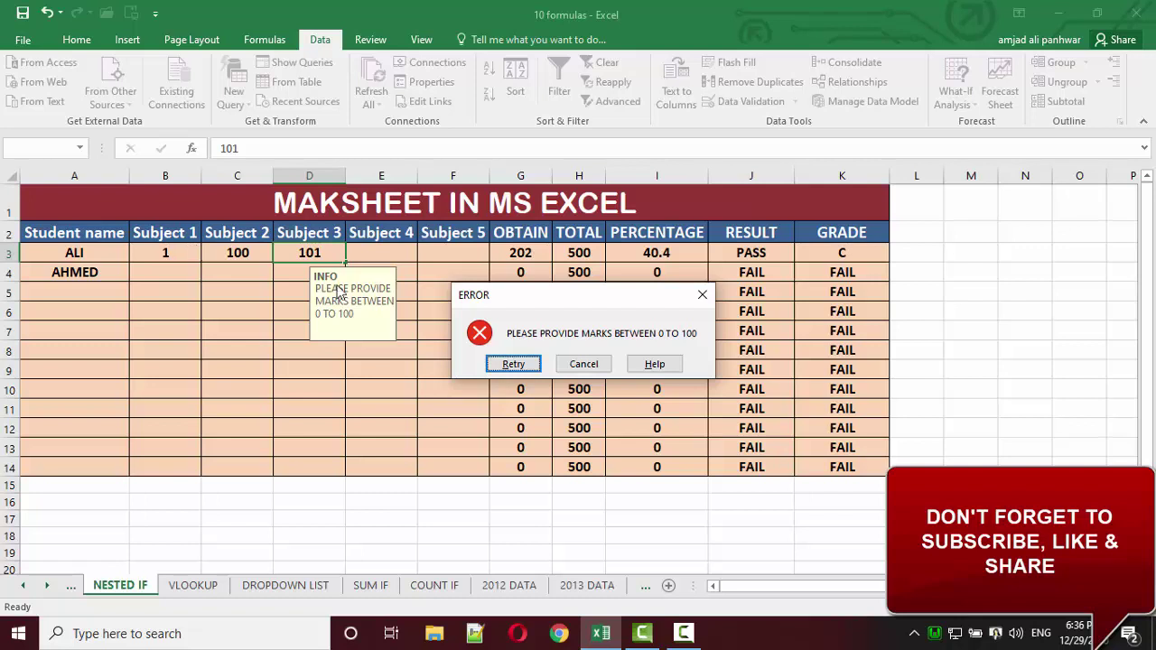
{"action": "left_click", "coordinate": [584, 363]}
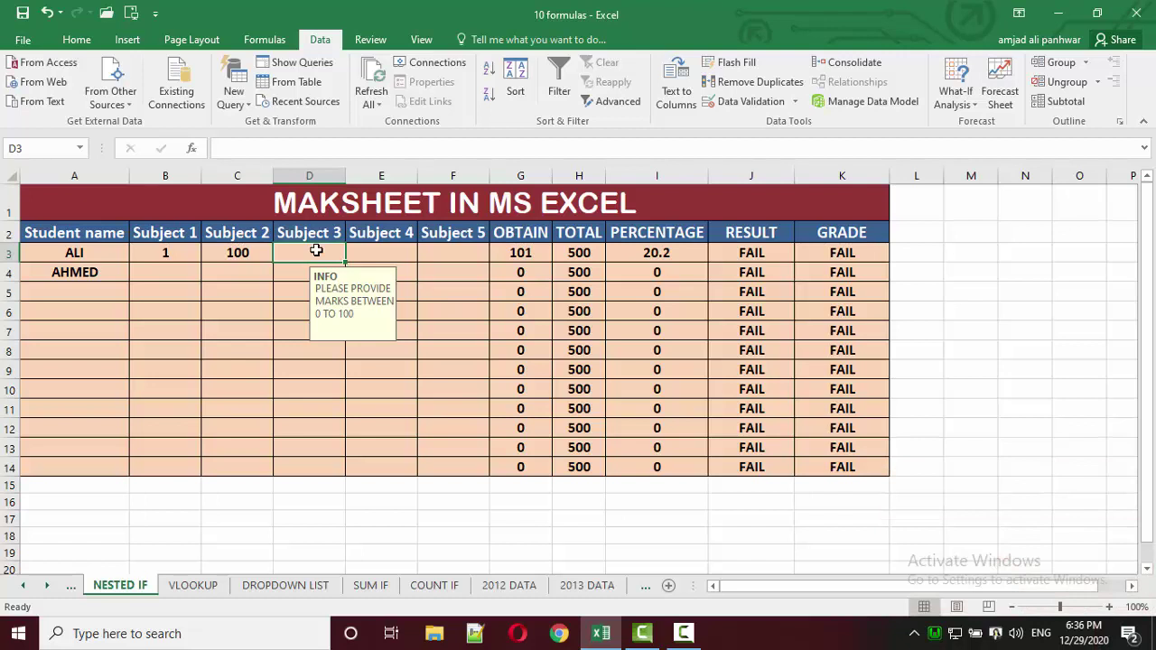
Step: Enter 29, 23 and 23 in D3, E3 and F3, correcting the 232 typo to 23
{"action": "type", "text": "2"}
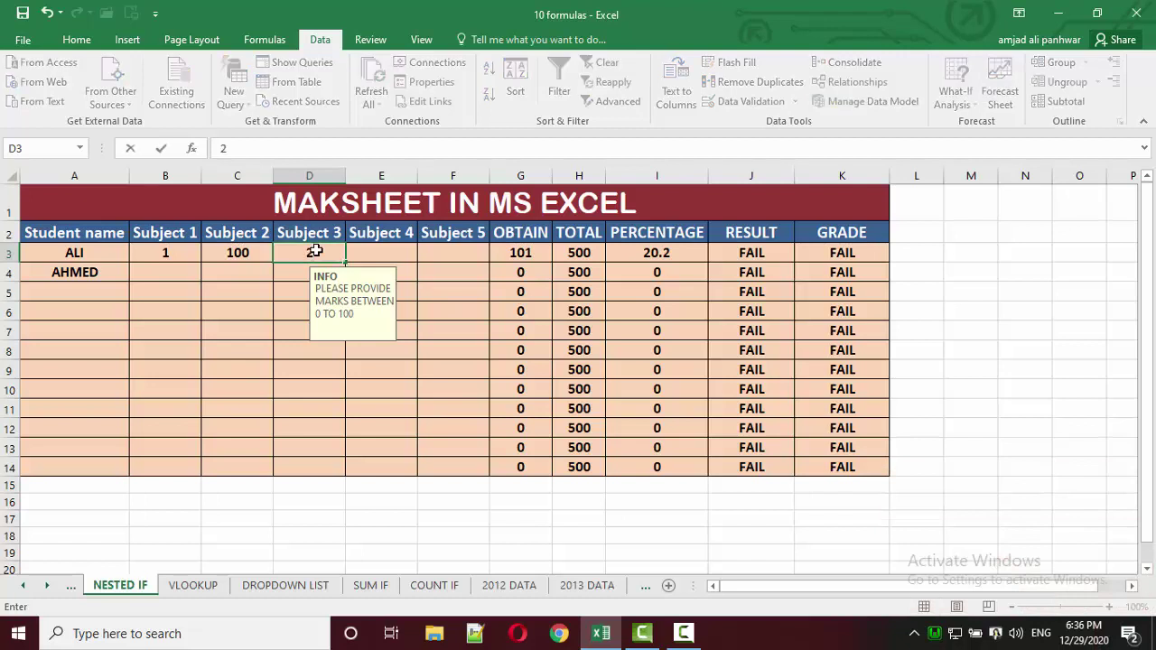
{"action": "type", "text": "9"}
{"action": "key", "text": "Tab"}
{"action": "type", "text": "23"}
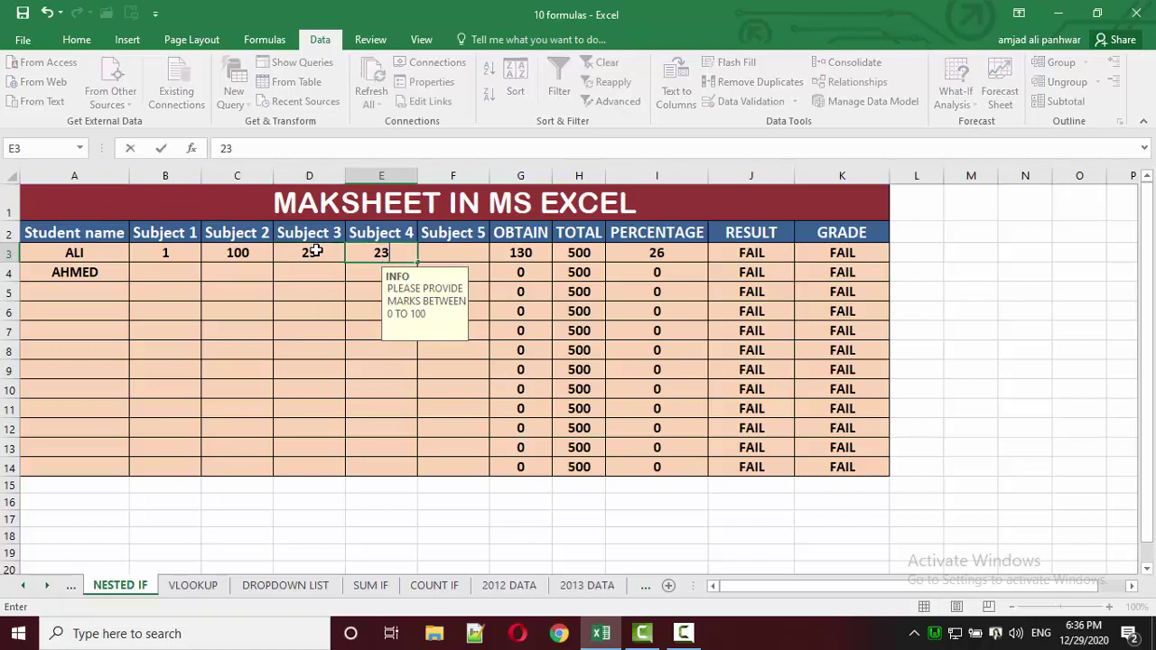
{"action": "key", "text": "Tab"}
{"action": "type", "text": "232"}
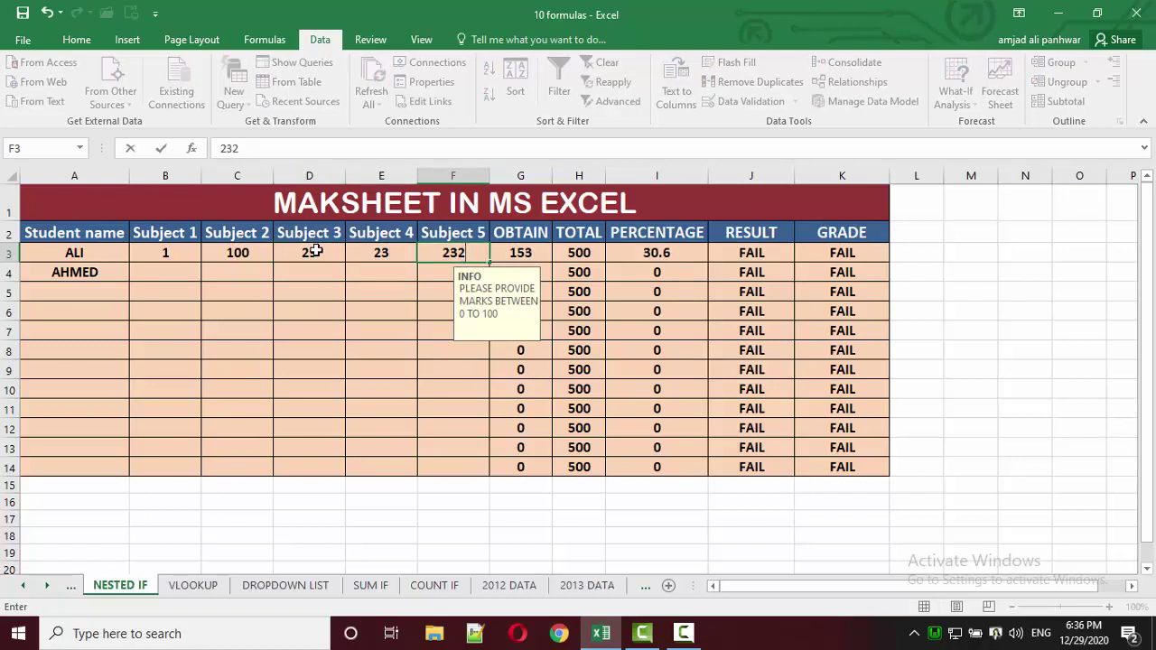
{"action": "key", "text": "BackSpace"}
{"action": "key", "text": "Return"}
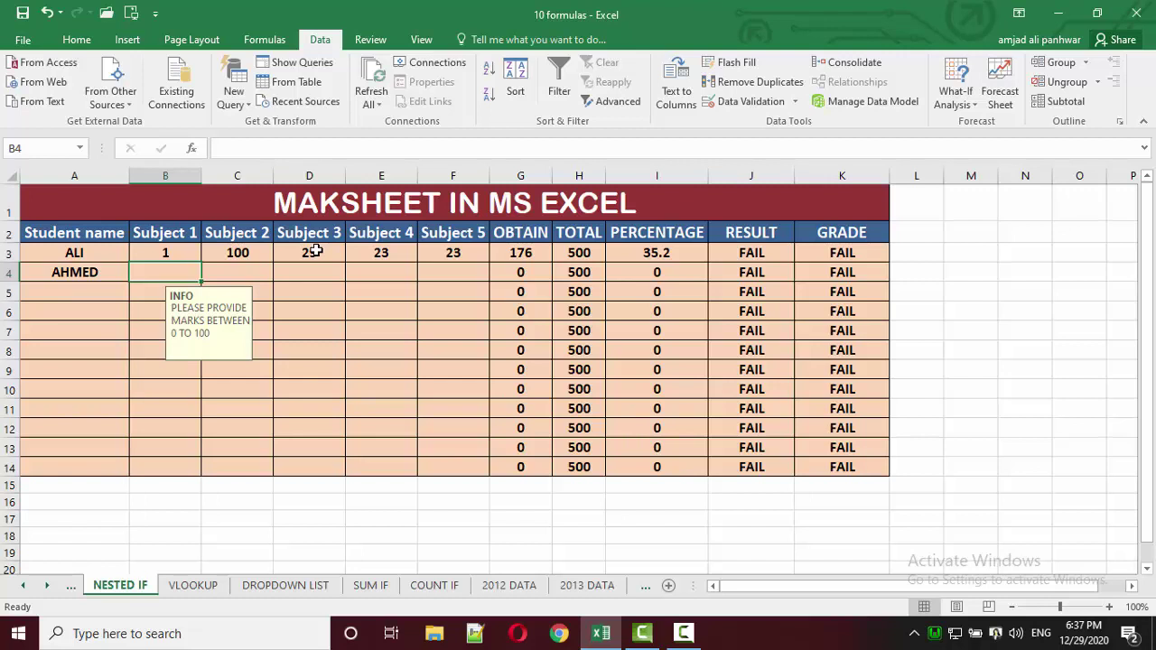
{"action": "left_click", "coordinate": [309, 254]}
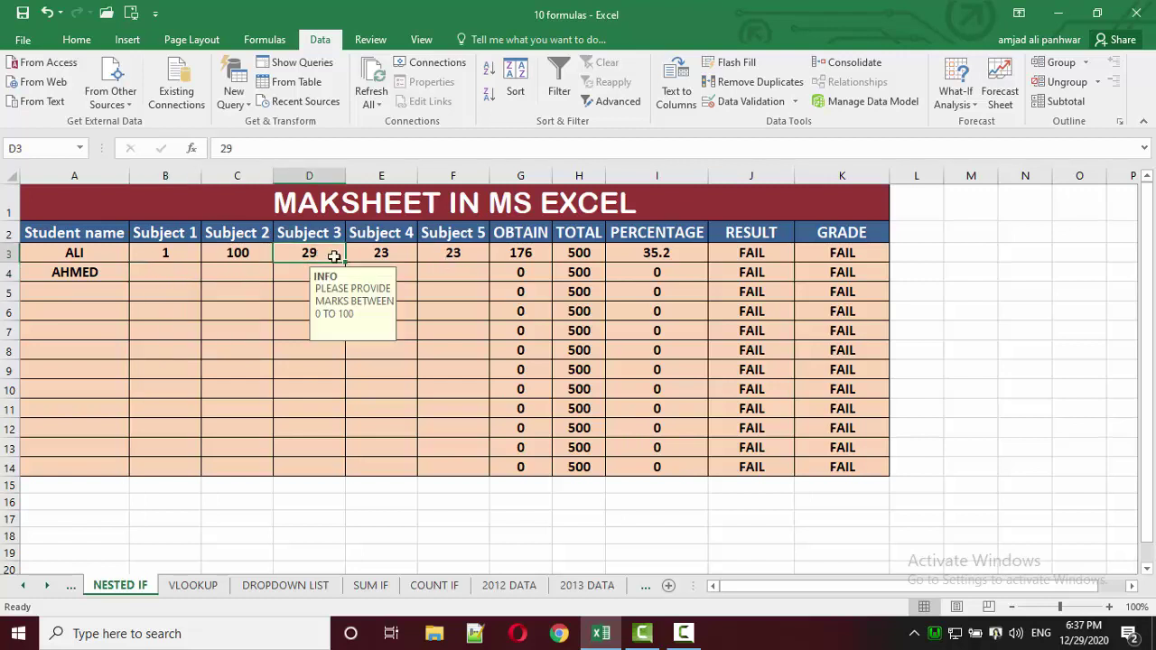
{"action": "left_click_drag", "start_coordinate": [333, 256], "coordinate": [539, 424]}
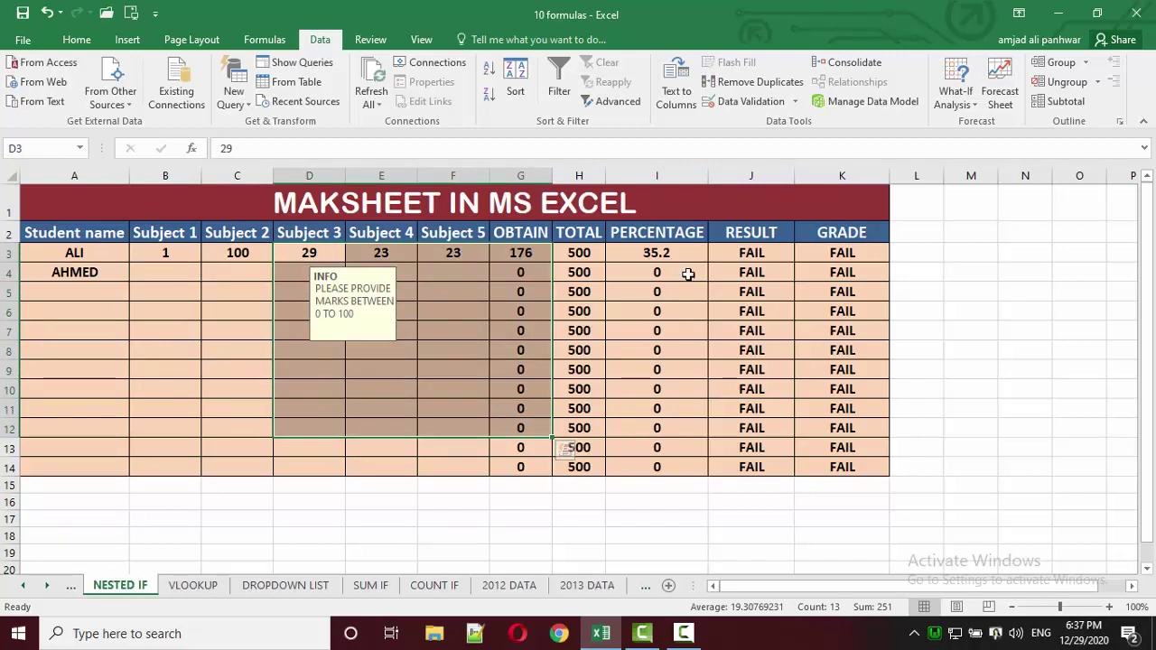
{"action": "left_click", "coordinate": [716, 255]}
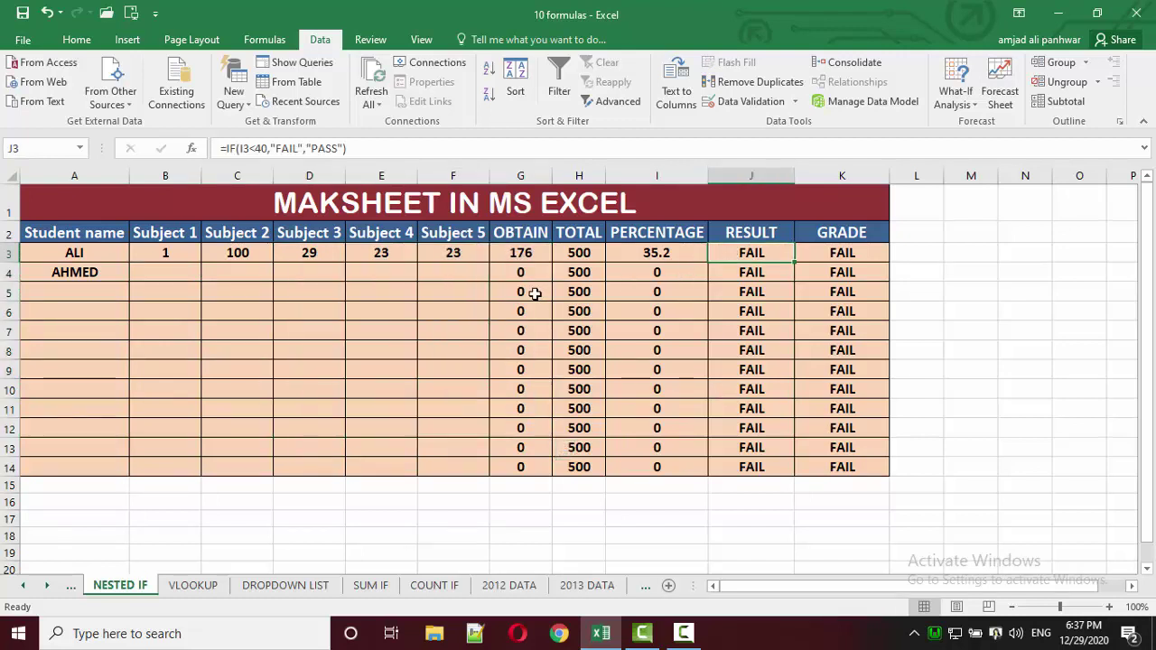
{"action": "left_click", "coordinate": [516, 256]}
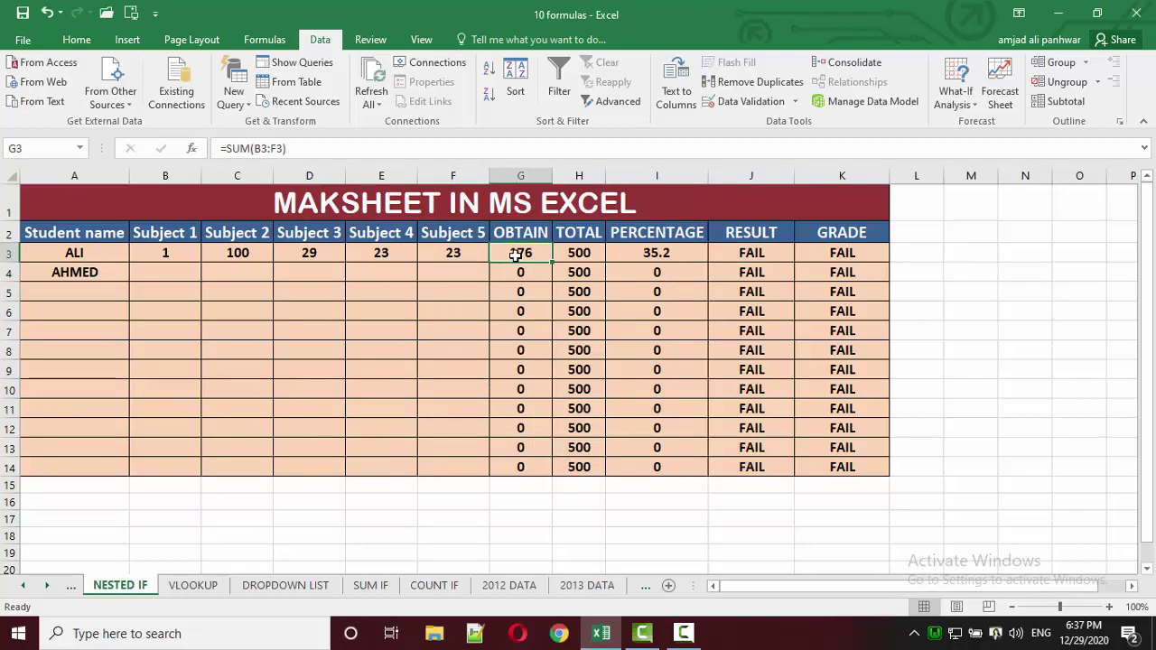
{"action": "left_click_drag", "start_coordinate": [423, 254], "coordinate": [446, 397]}
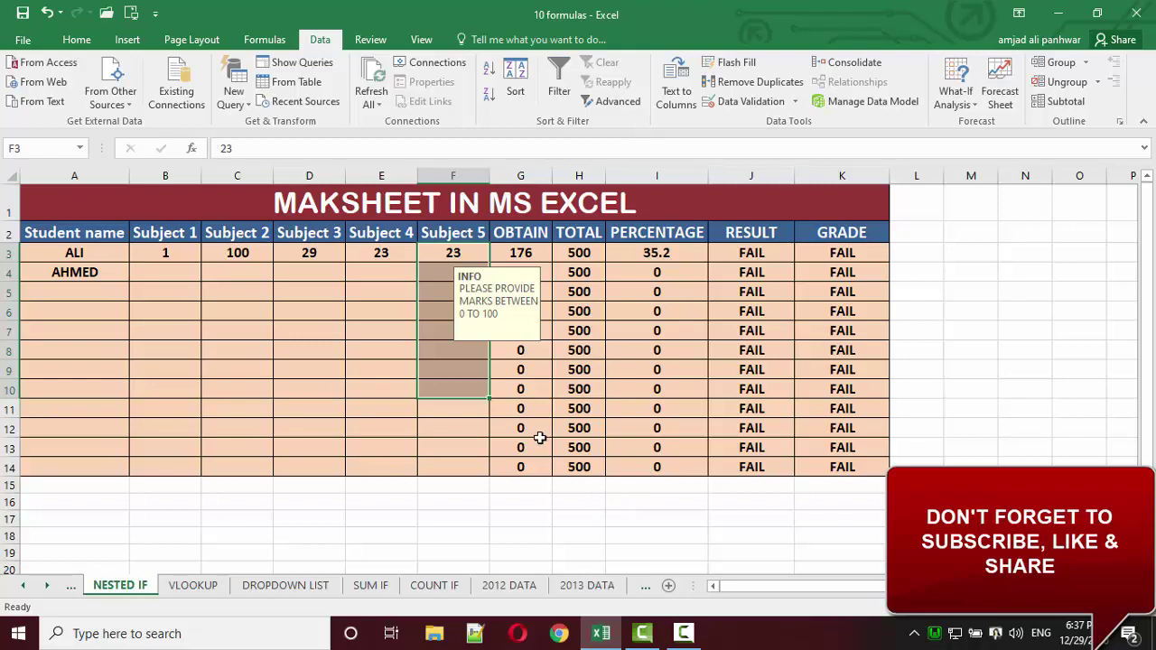
{"action": "left_click_drag", "start_coordinate": [236, 271], "coordinate": [426, 412]}
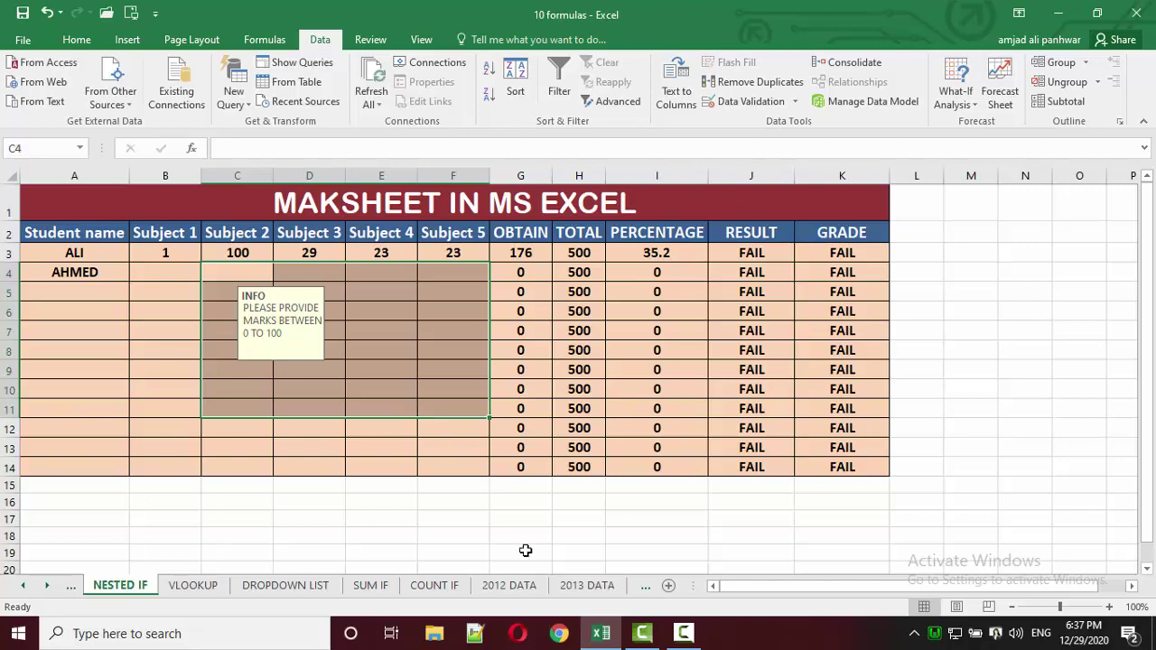